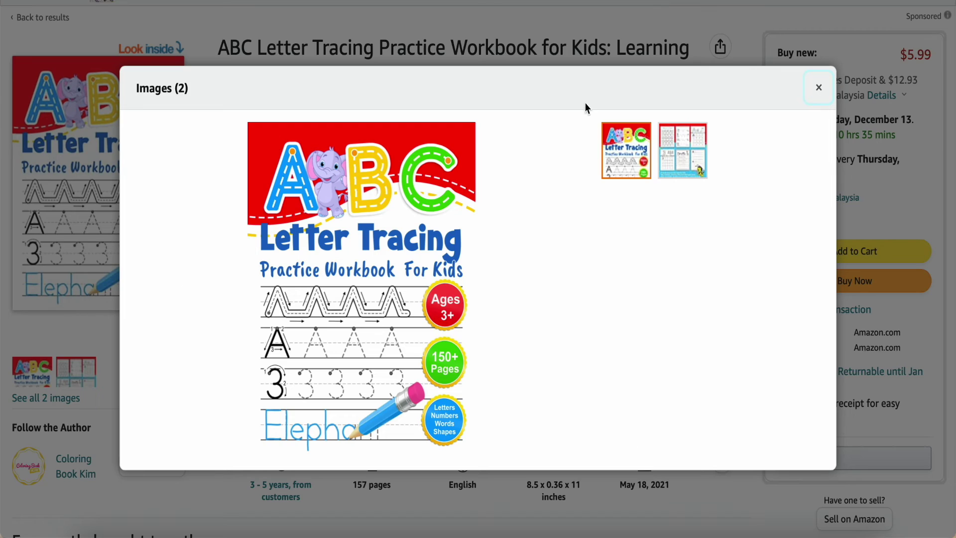
# Close the image preview and review the ABC Letter Tracing workbook's product details and description on Amazon
pyautogui.click(829, 102)
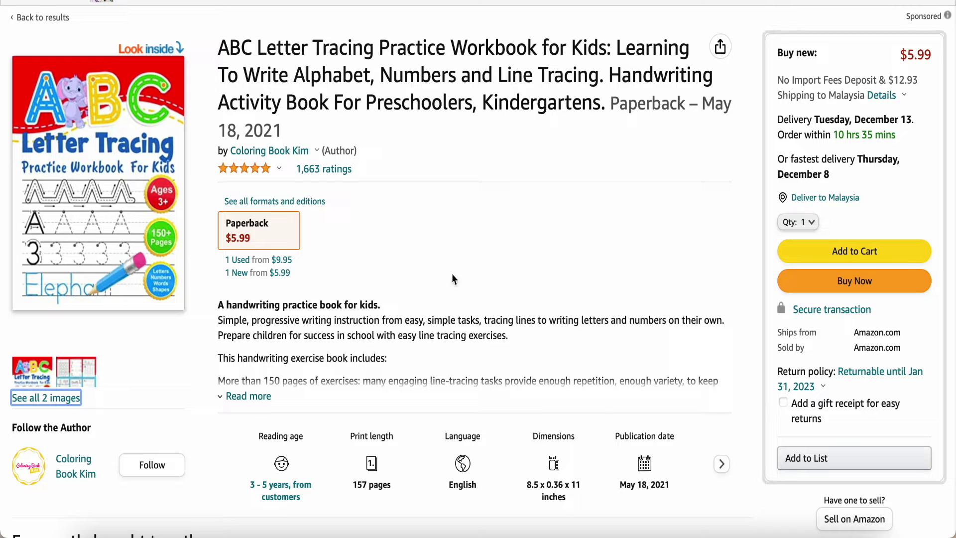
pyautogui.scroll(2, 496, 289)
pyautogui.scroll(-6, 495, 289)
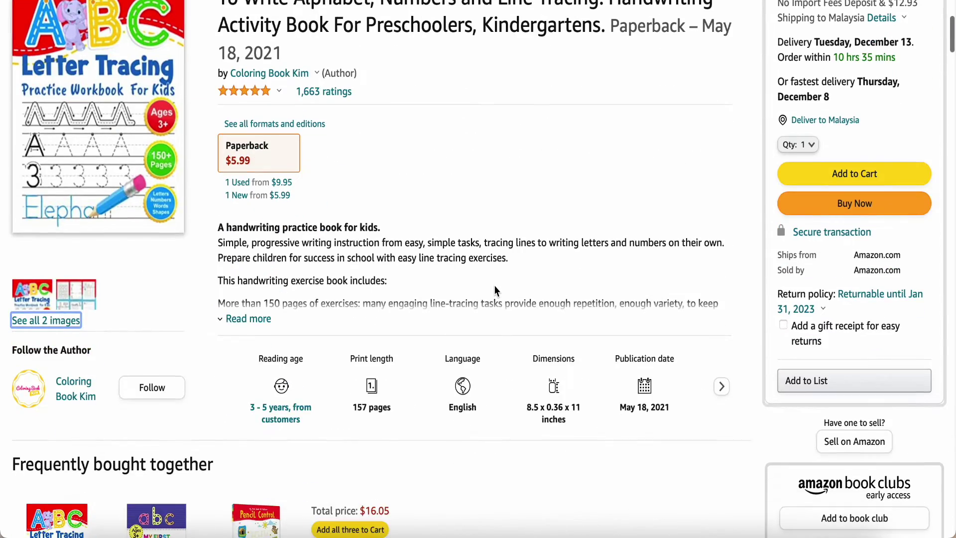
pyautogui.scroll(-8, 495, 292)
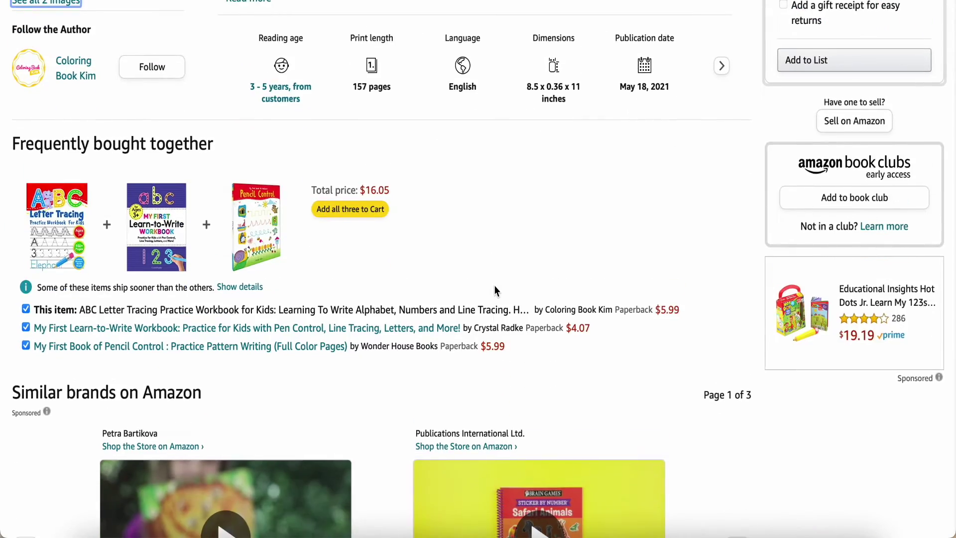
pyautogui.scroll(-12, 496, 289)
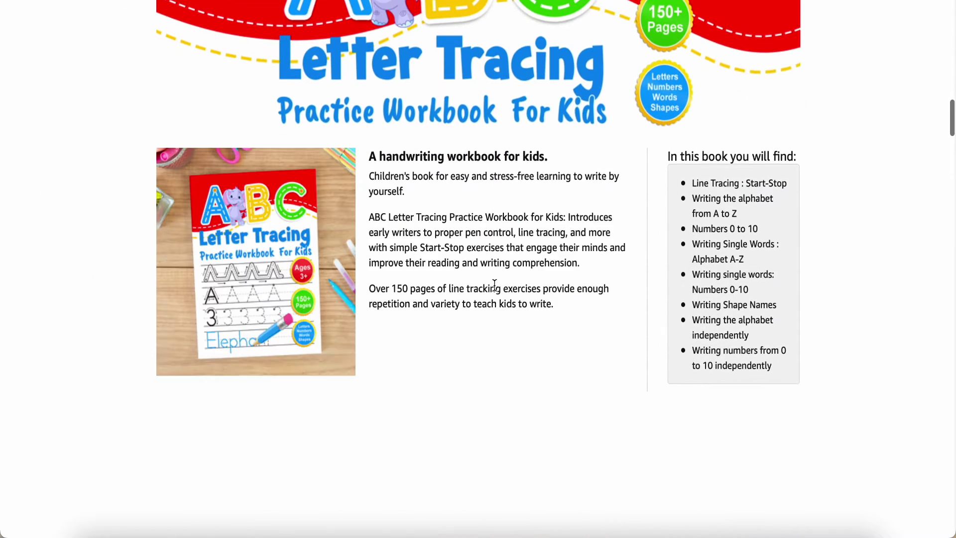
pyautogui.scroll(2, 495, 284)
pyautogui.scroll(1, 390, 91)
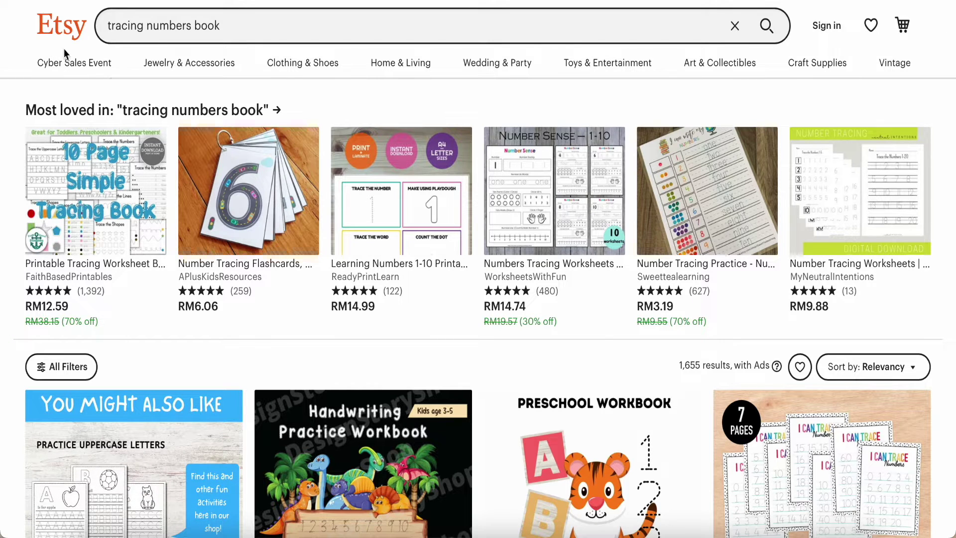
# Switch to Etsy, browse the "tracing numbers book" results and open the Number Tracing Worksheet 1-20 listing
pyautogui.scroll(-4, 191, 338)
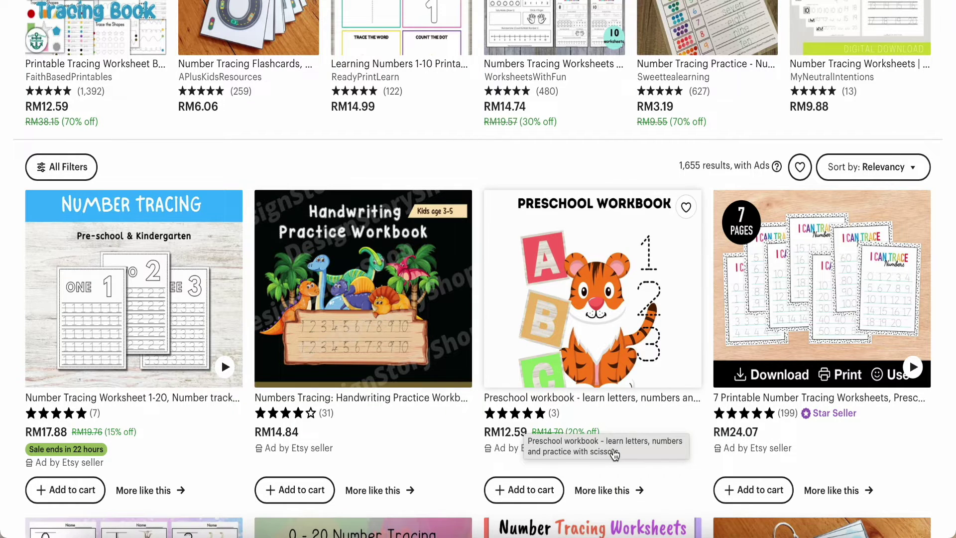
pyautogui.scroll(-1, 637, 426)
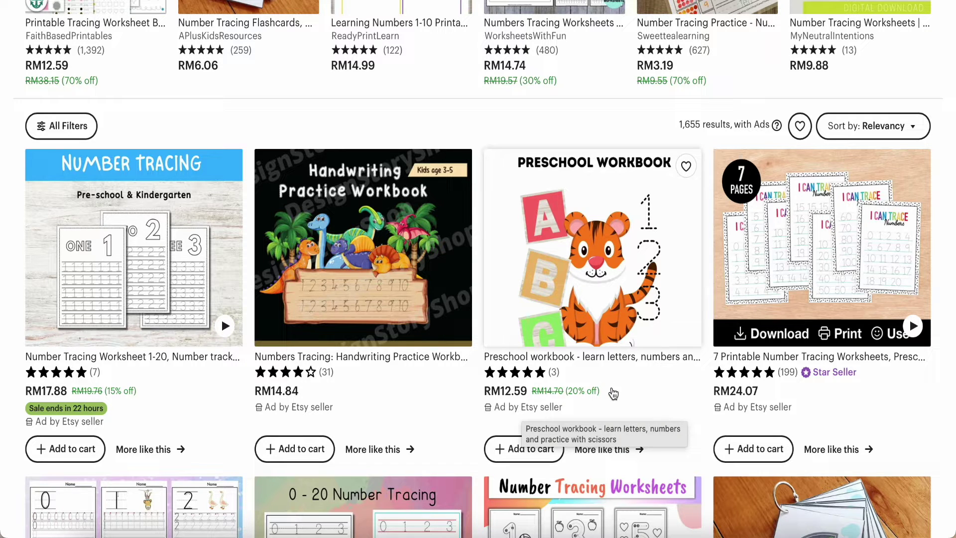
pyautogui.click(140, 278)
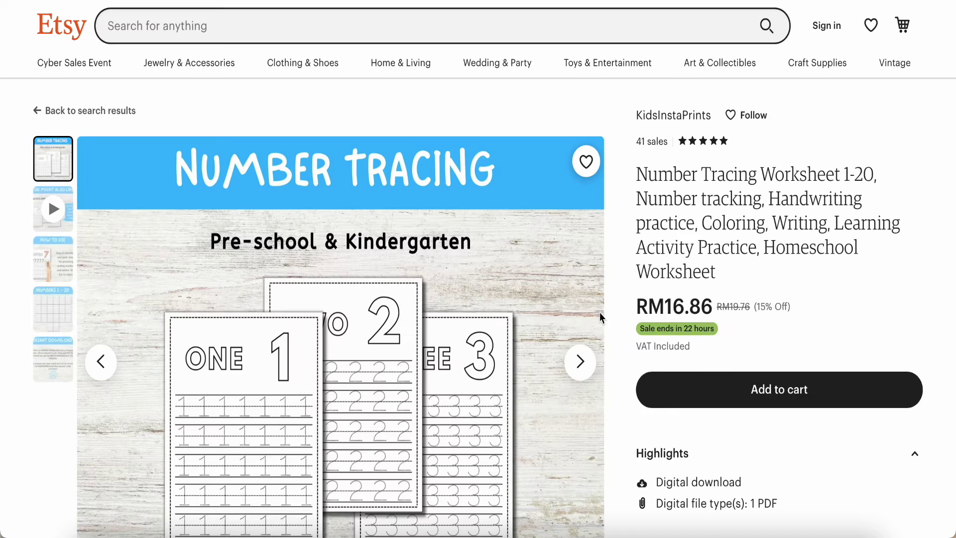
# Examine the worksheet listing's preview image, highlights, description, delivery details and shop reviews
pyautogui.scroll(-3, 568, 299)
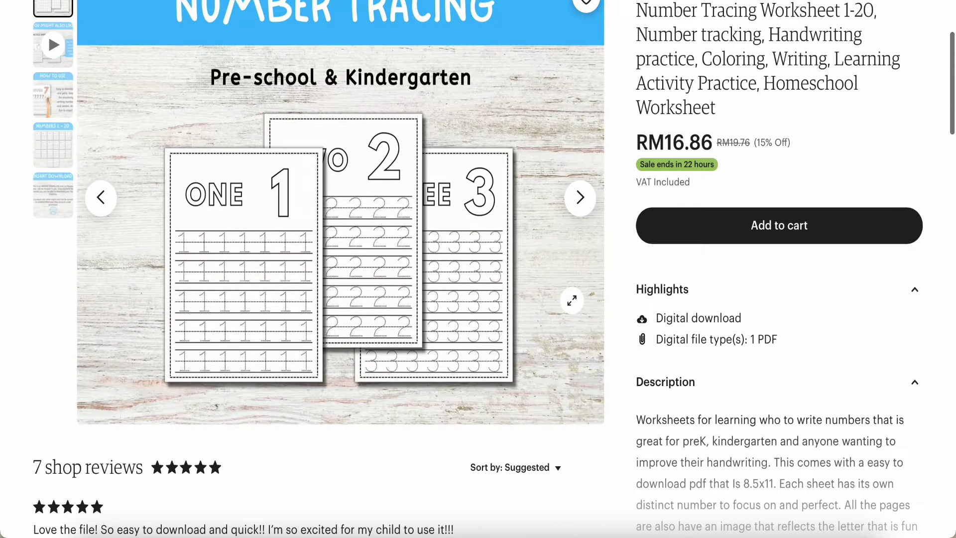
pyautogui.scroll(1, 558, 279)
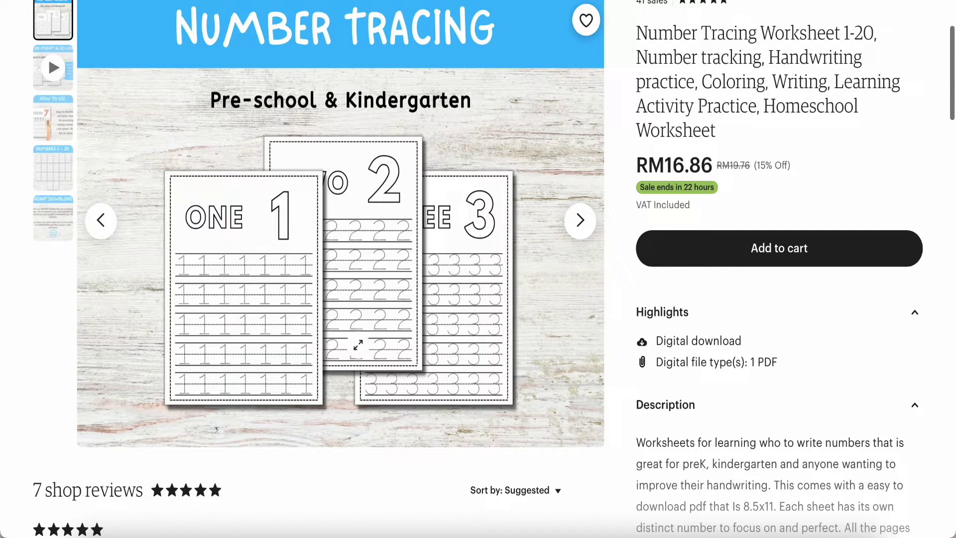
pyautogui.scroll(1, 433, 281)
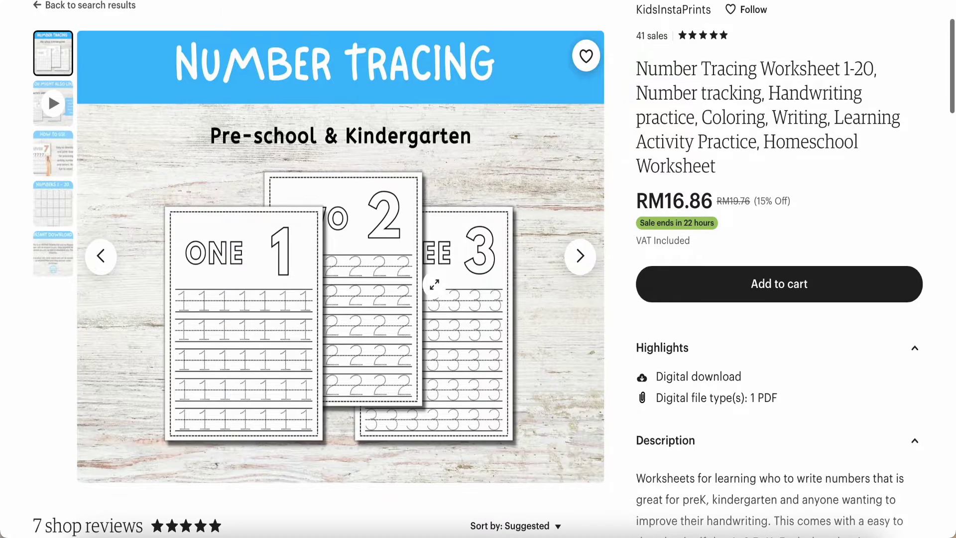
pyautogui.scroll(-3, 436, 294)
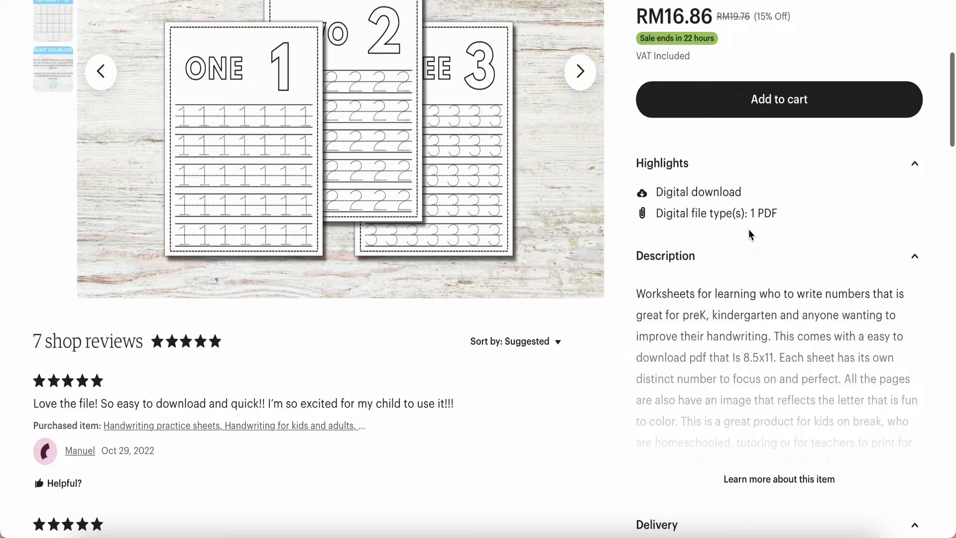
pyautogui.scroll(-2, 749, 230)
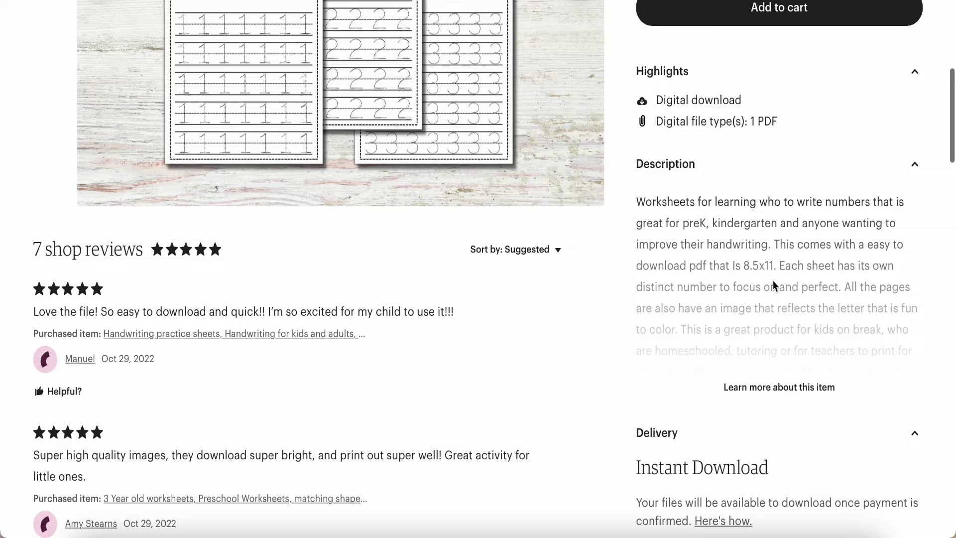
pyautogui.scroll(-4, 773, 280)
pyautogui.scroll(-2, 580, 409)
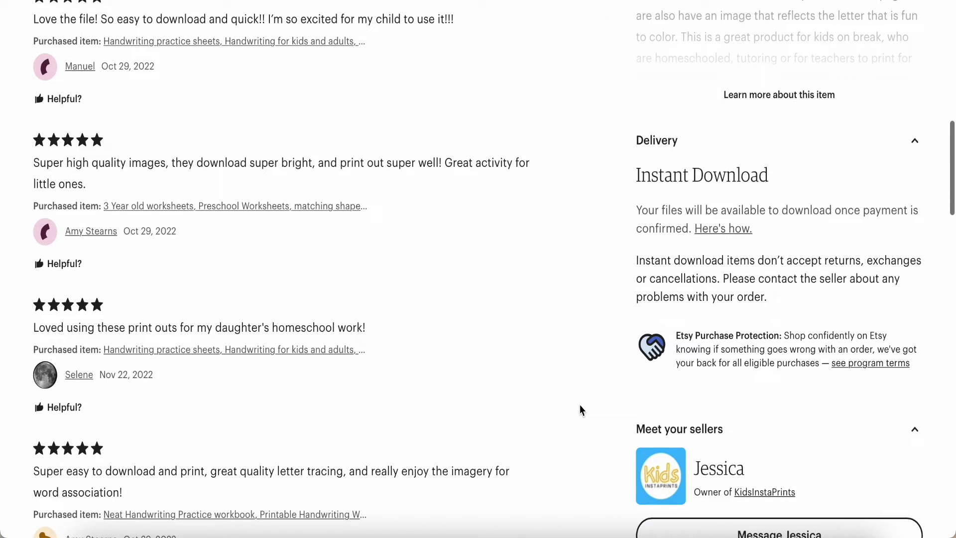
pyautogui.scroll(-3, 373, 386)
pyautogui.scroll(8, 372, 386)
pyautogui.scroll(6, 373, 386)
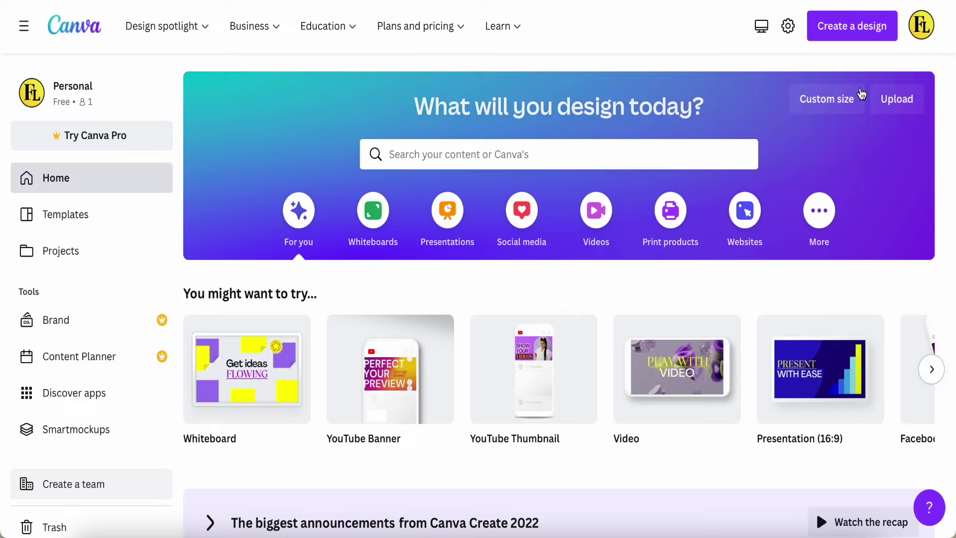
# In Canva, enter a custom design size of 8.5 × 11 in, and dismiss the size settings without creating the design
pyautogui.click(815, 109)
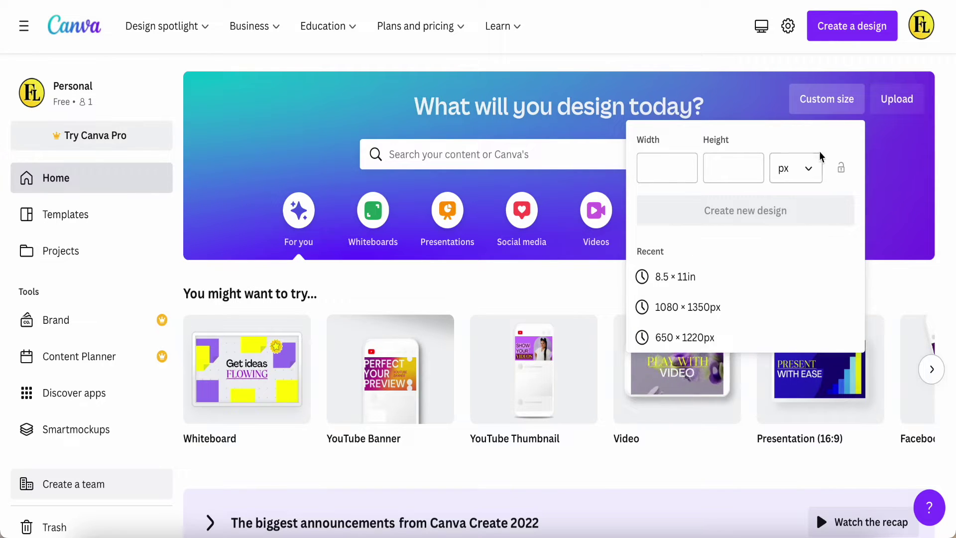
pyautogui.click(811, 173)
pyautogui.click(781, 241)
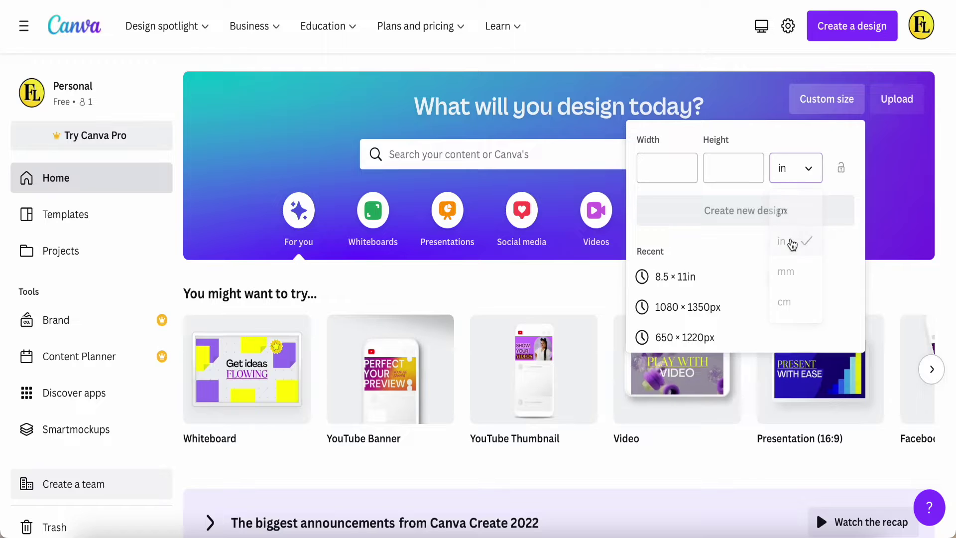
pyautogui.click(673, 174)
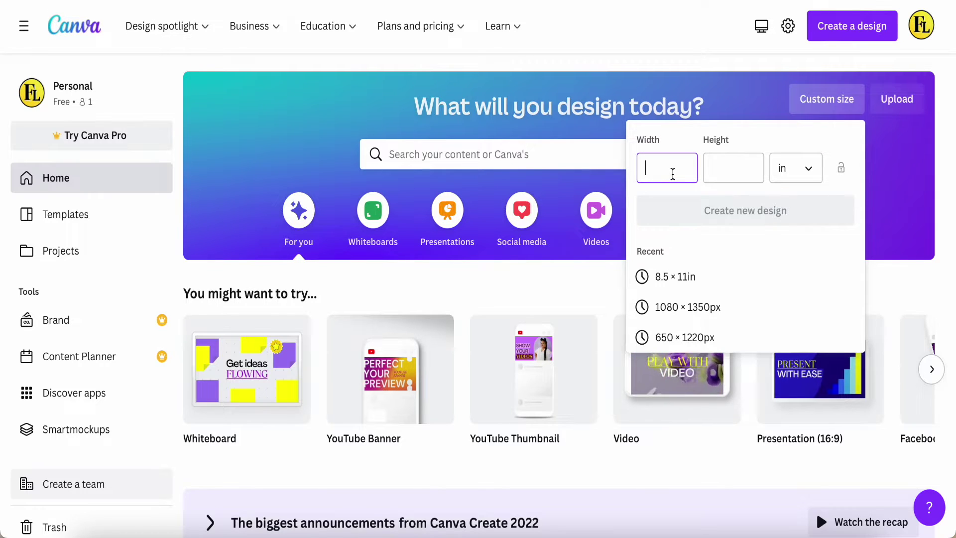
pyautogui.write('8')
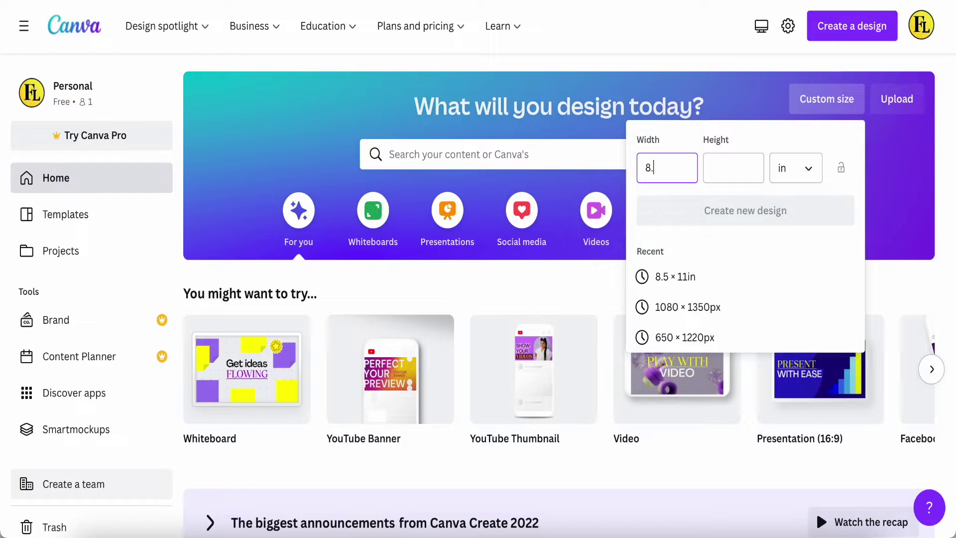
pyautogui.write('.5')
pyautogui.click(725, 178)
pyautogui.write('11')
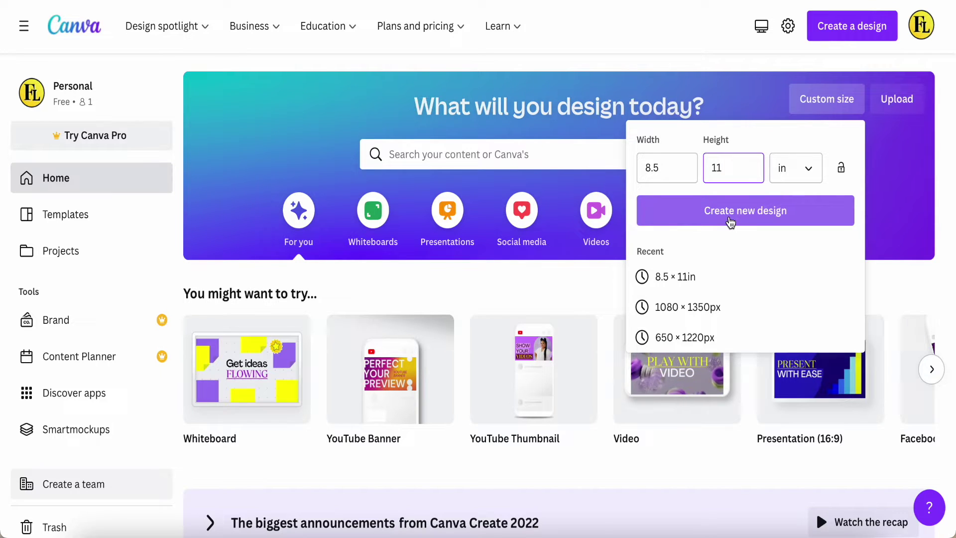
pyautogui.click(802, 168)
pyautogui.click(875, 261)
# Browse the suggested design types under "You might want to try" on the Canva home page
pyautogui.hscroll(10, 797, 369)
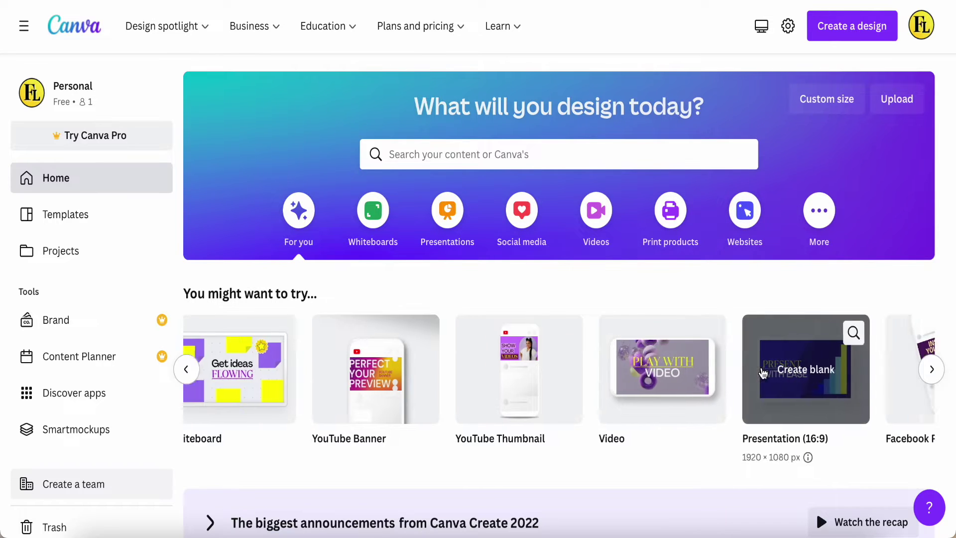
pyautogui.hscroll(10, 724, 387)
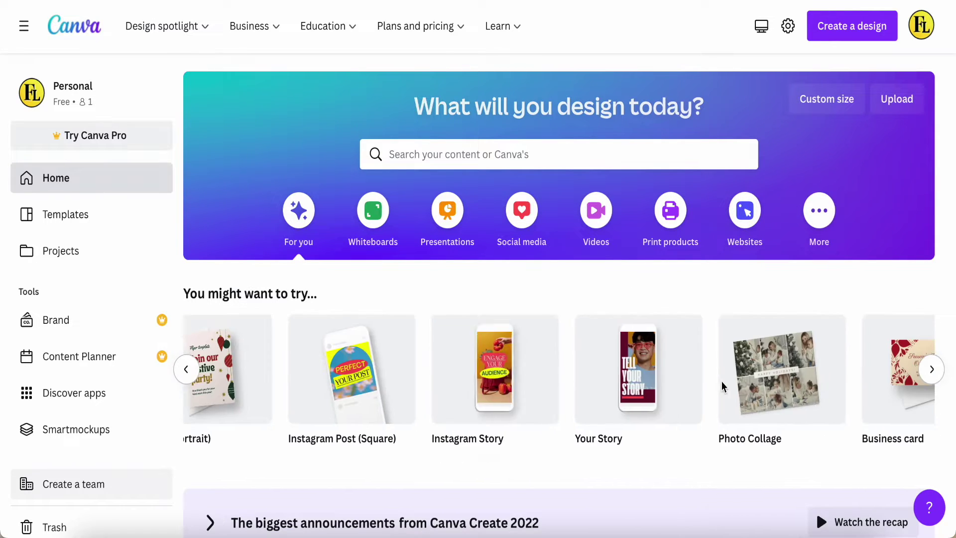
pyautogui.hscroll(10, 650, 393)
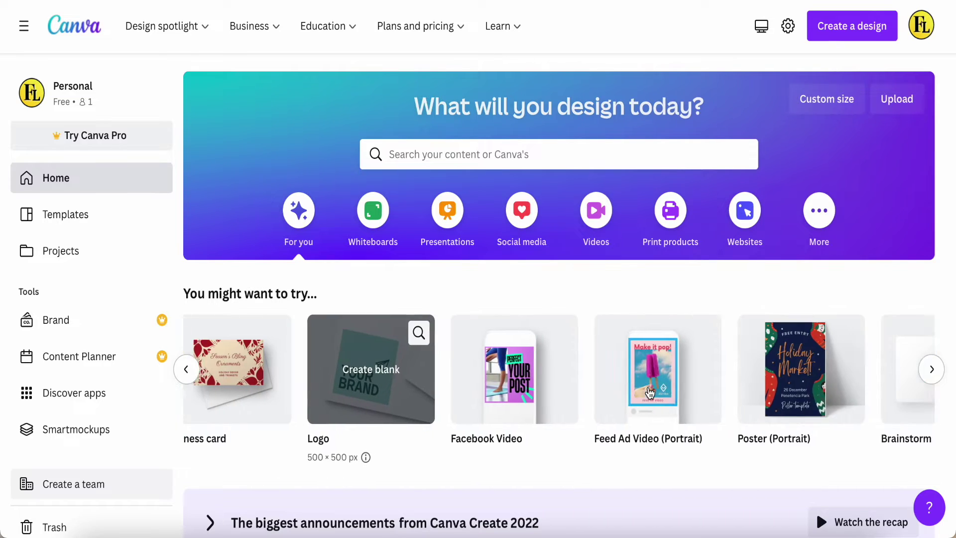
pyautogui.hscroll(5, 650, 393)
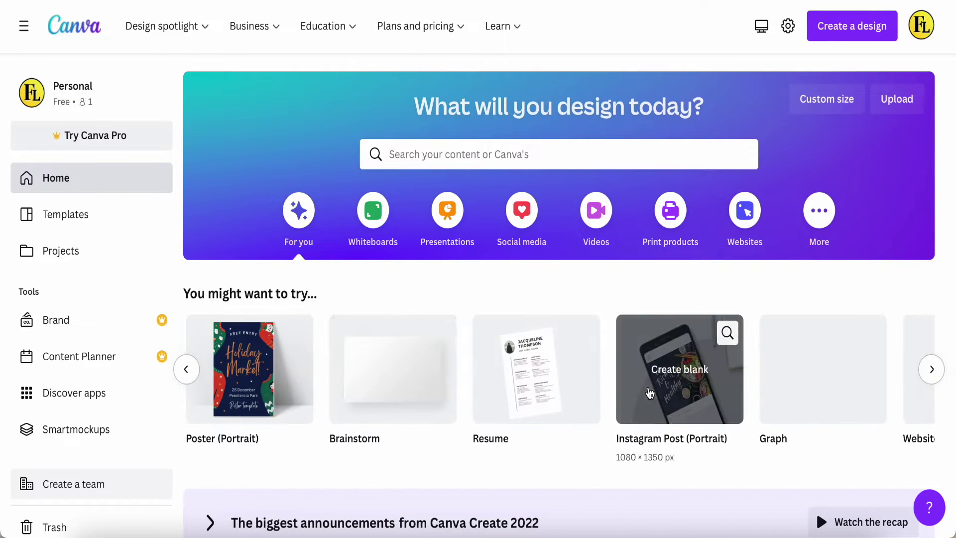
pyautogui.hscroll(-15, 649, 390)
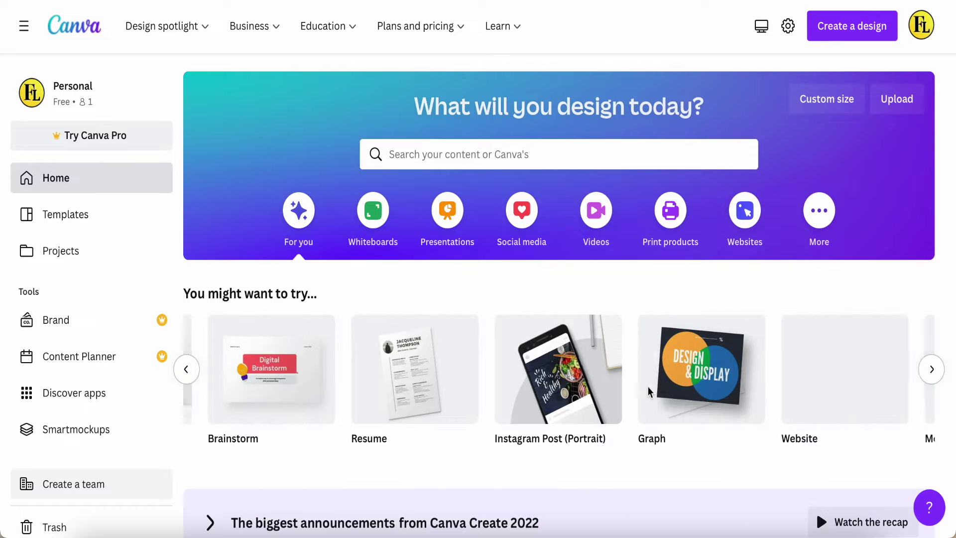
pyautogui.hscroll(-7, 648, 387)
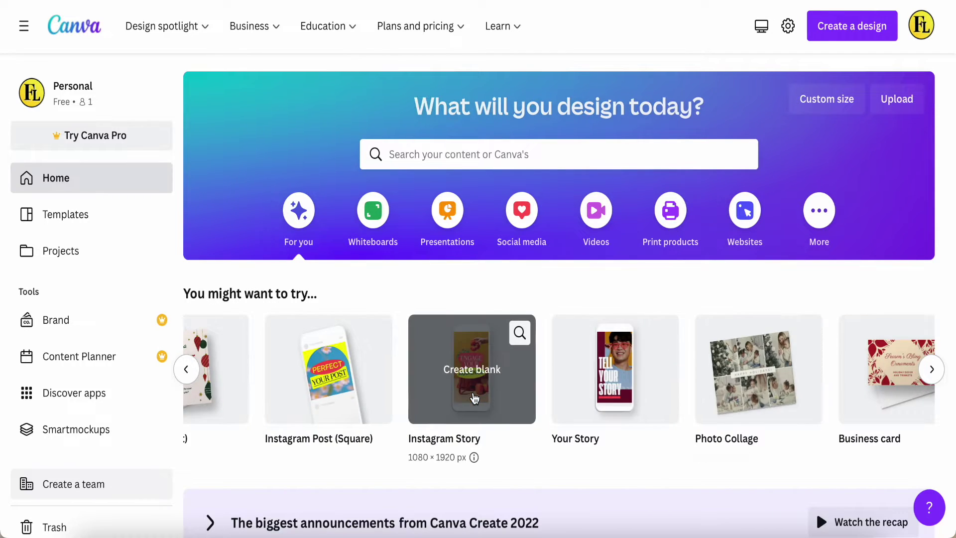
pyautogui.hscroll(-8, 474, 399)
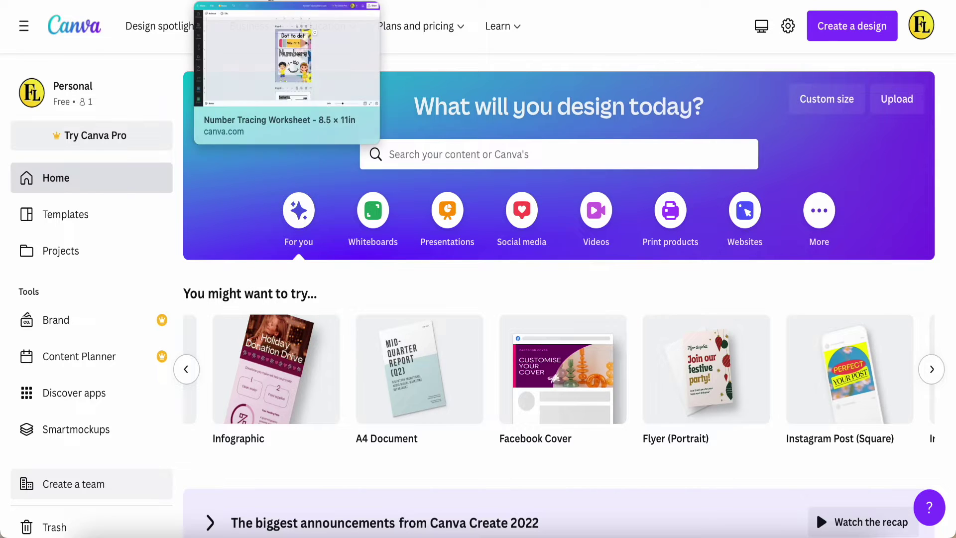
# Switch to the Number Tracing Worksheet design and show it in full screen
pyautogui.click(272, 1)
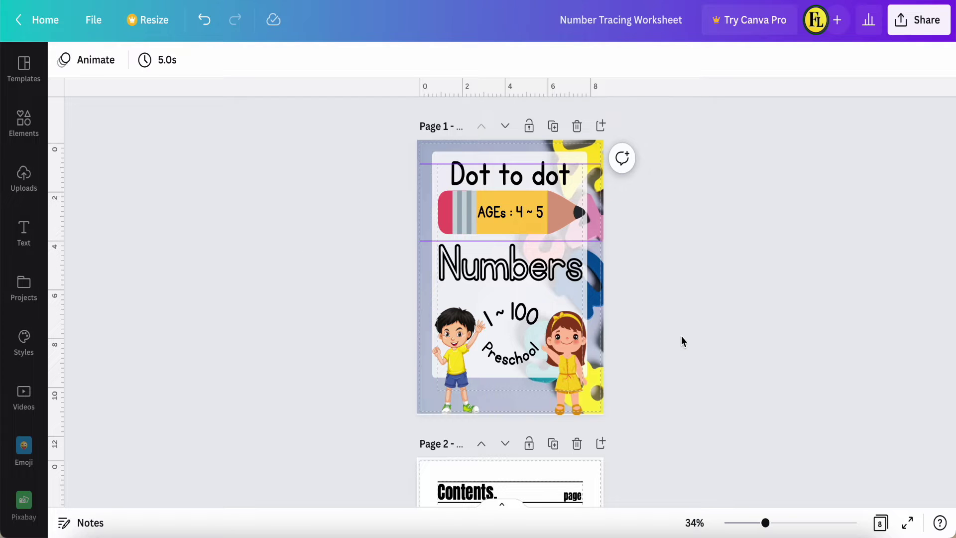
pyautogui.scroll(-1, 683, 339)
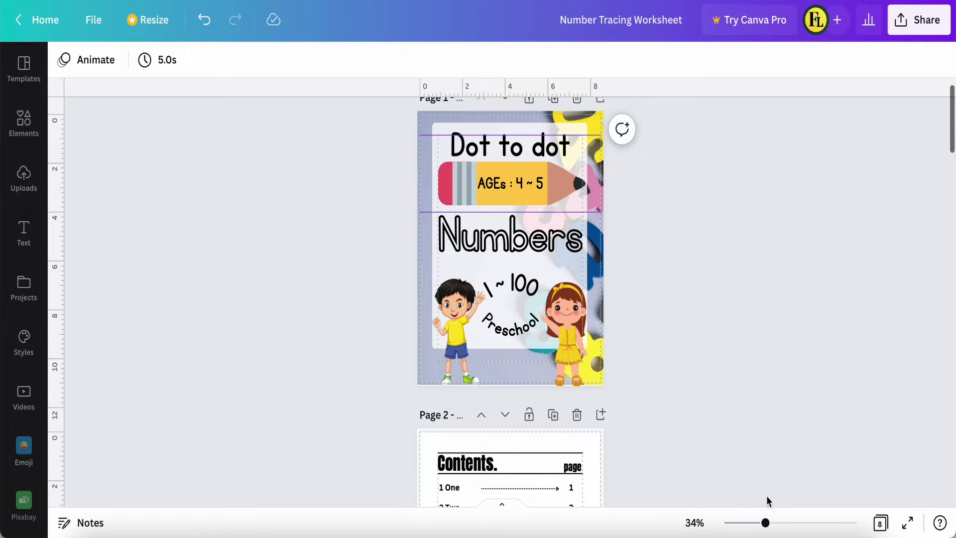
pyautogui.click(908, 522)
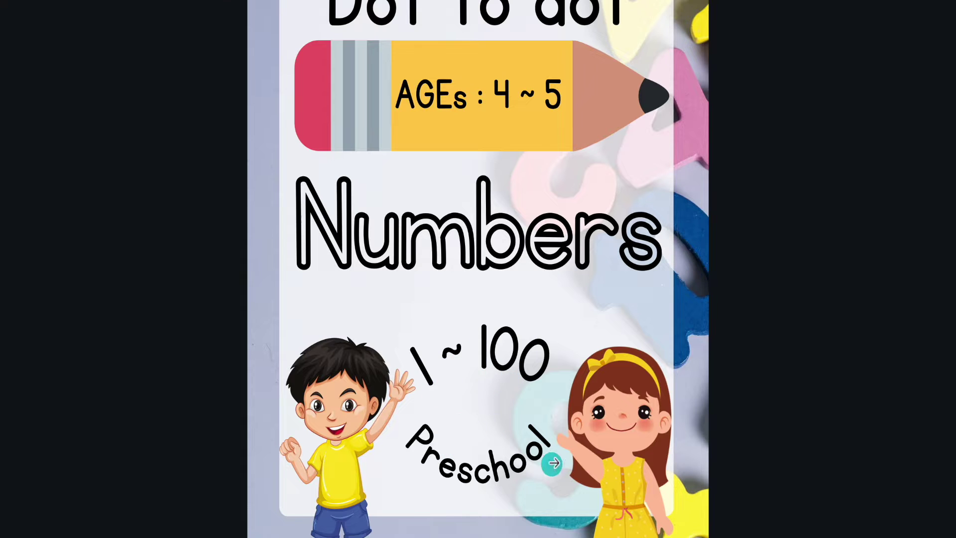
# Page through the presented worksheet from the cover and contents to the number six page, and exit full screen
pyautogui.click(864, 296)
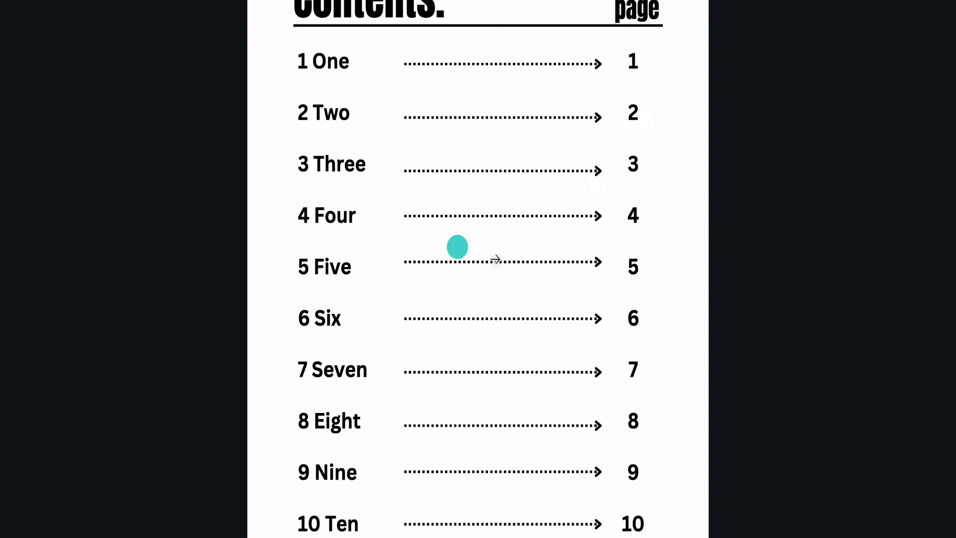
pyautogui.click(697, 309)
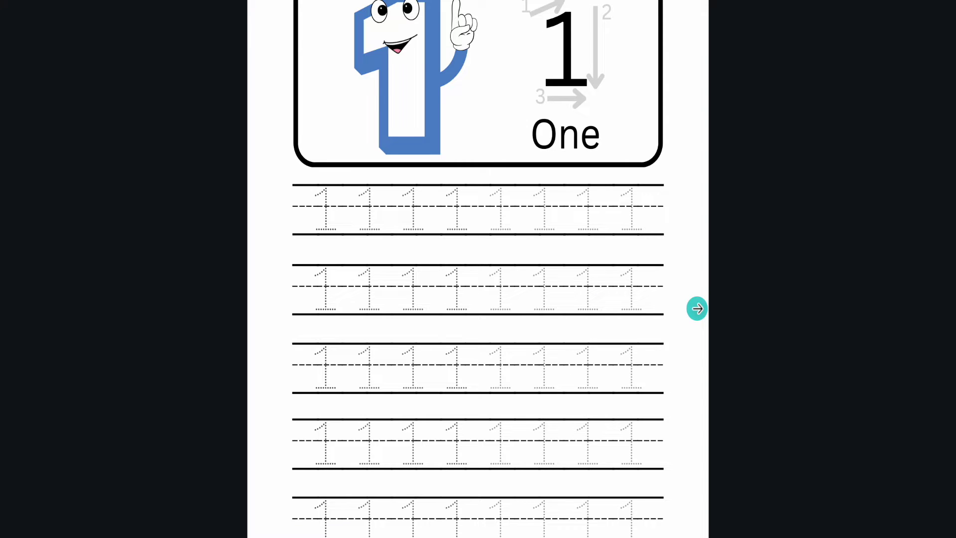
pyautogui.click(697, 308)
pyautogui.click(697, 308)
pyautogui.click(696, 309)
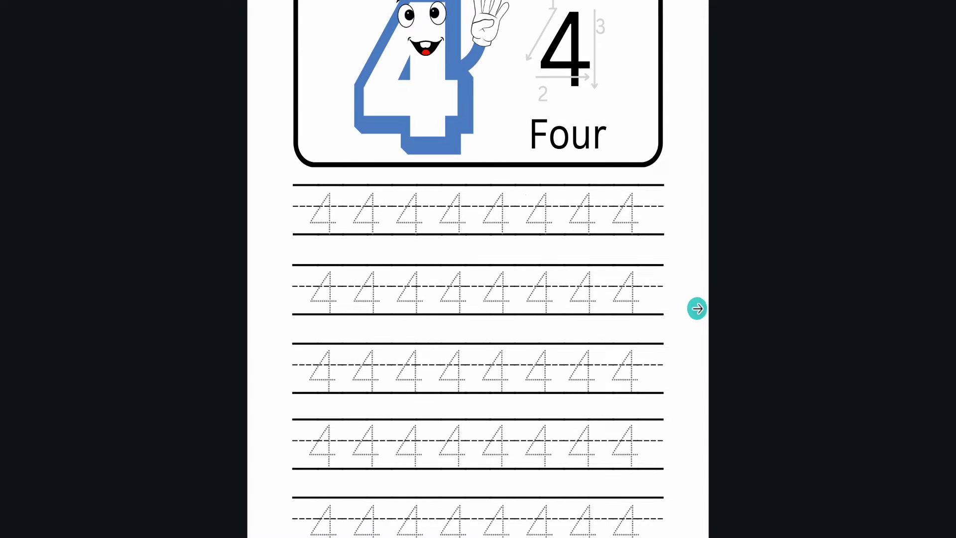
pyautogui.click(697, 309)
pyautogui.click(696, 308)
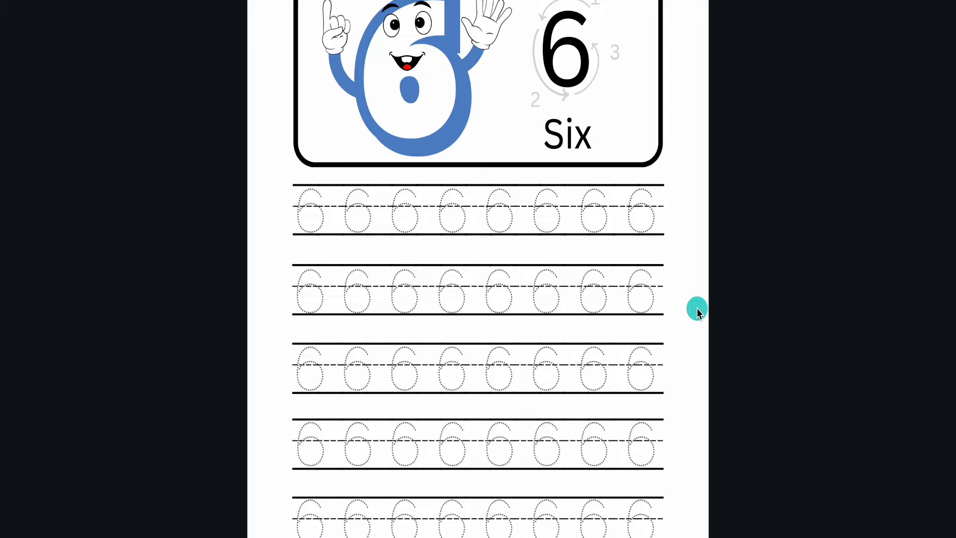
pyautogui.press('Escape')
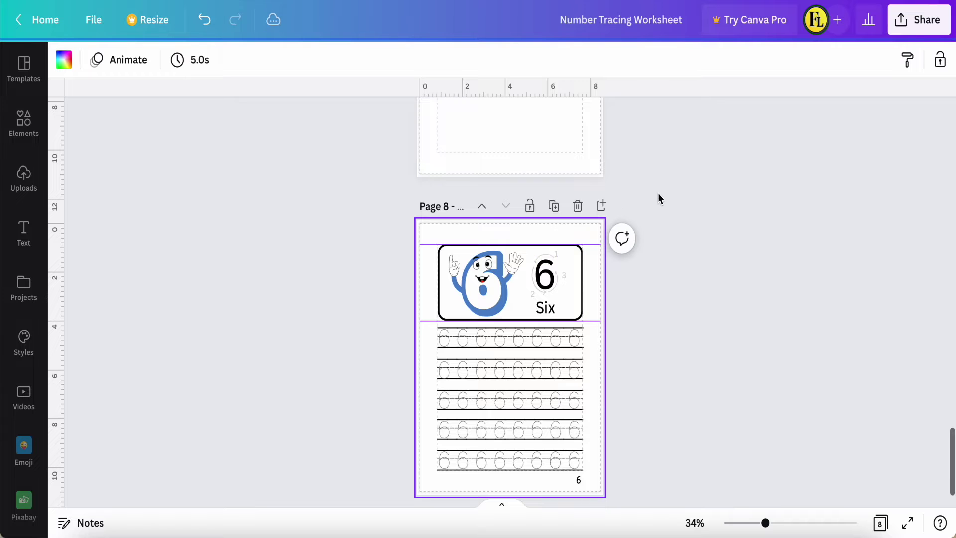
# Return to the cover page, select its pencil graphic, and open the elements library for searching
pyautogui.scroll(20, 354, 274)
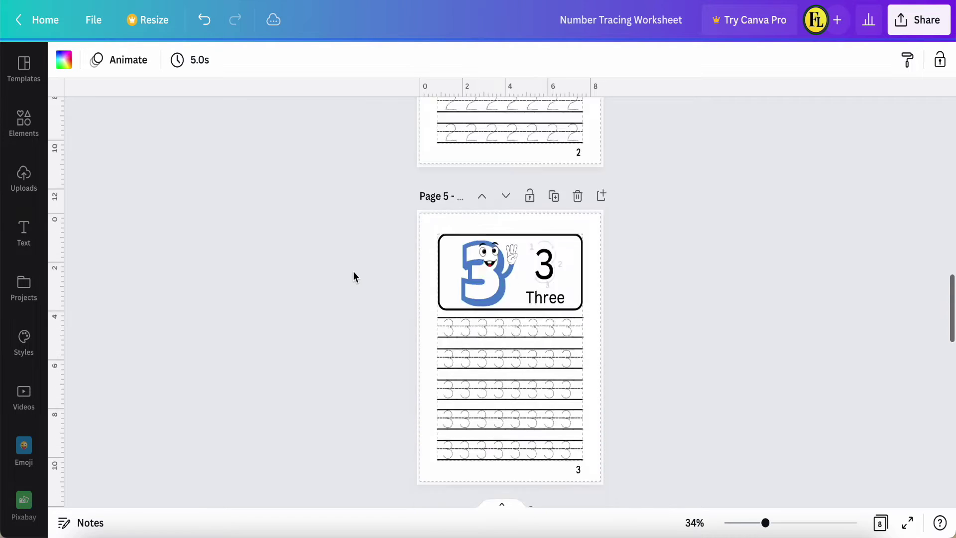
pyautogui.scroll(15, 354, 273)
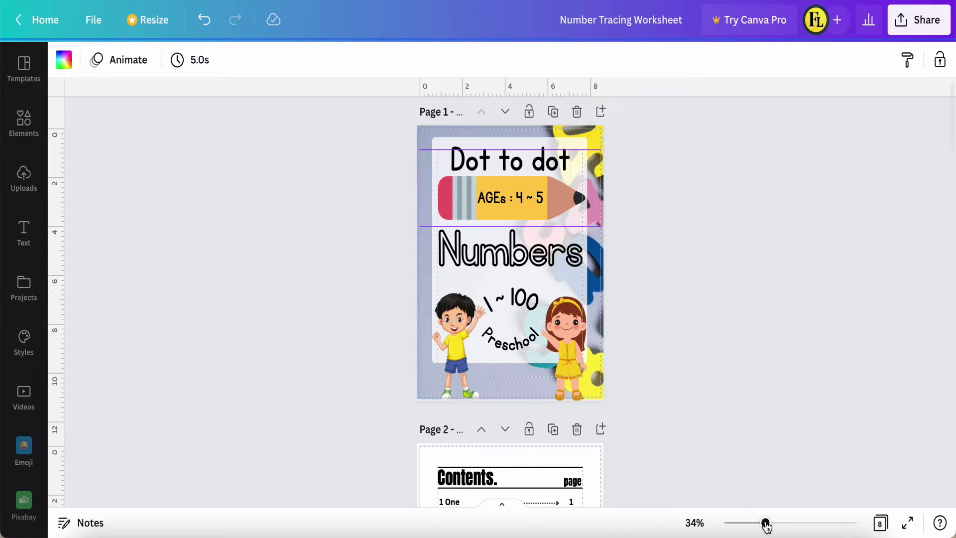
pyautogui.moveTo(777, 525); pyautogui.dragTo(785, 523)
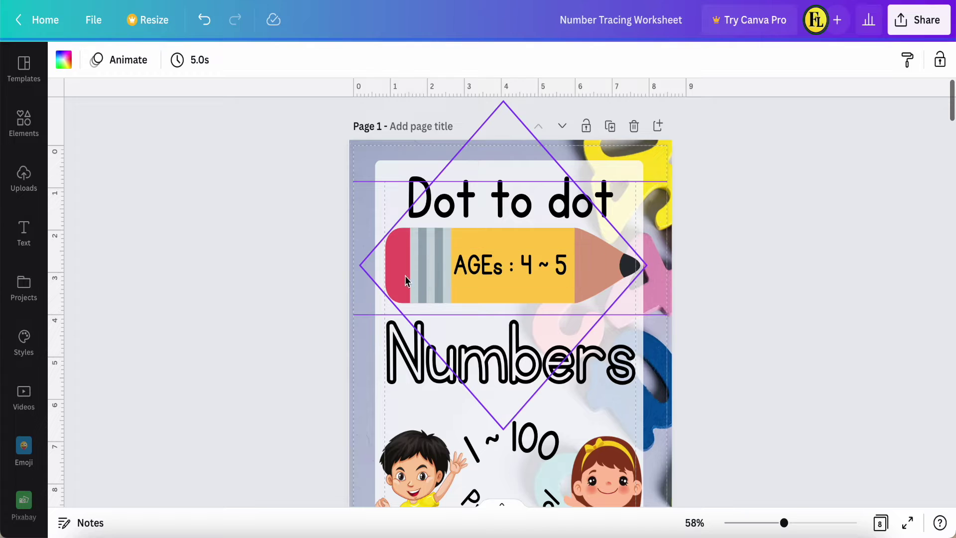
pyautogui.click(391, 282)
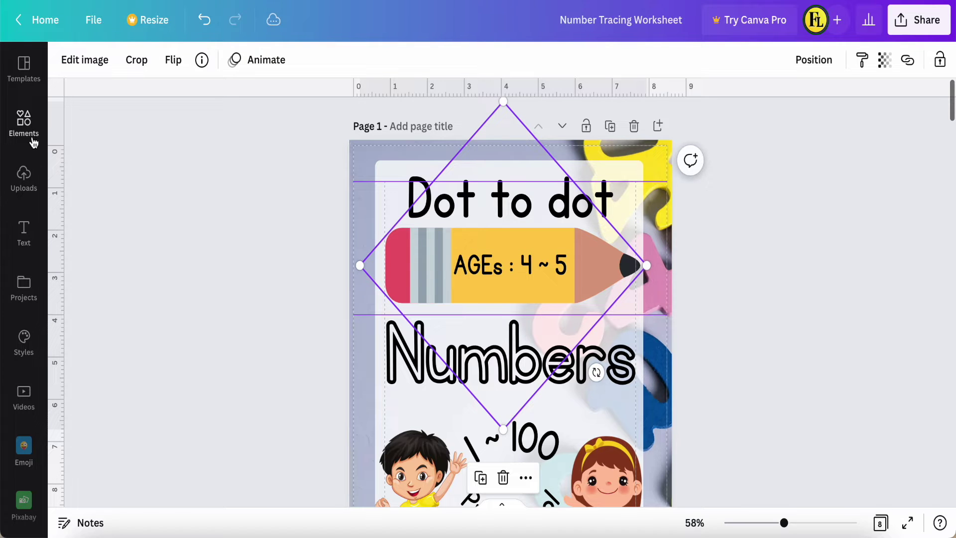
pyautogui.click(24, 122)
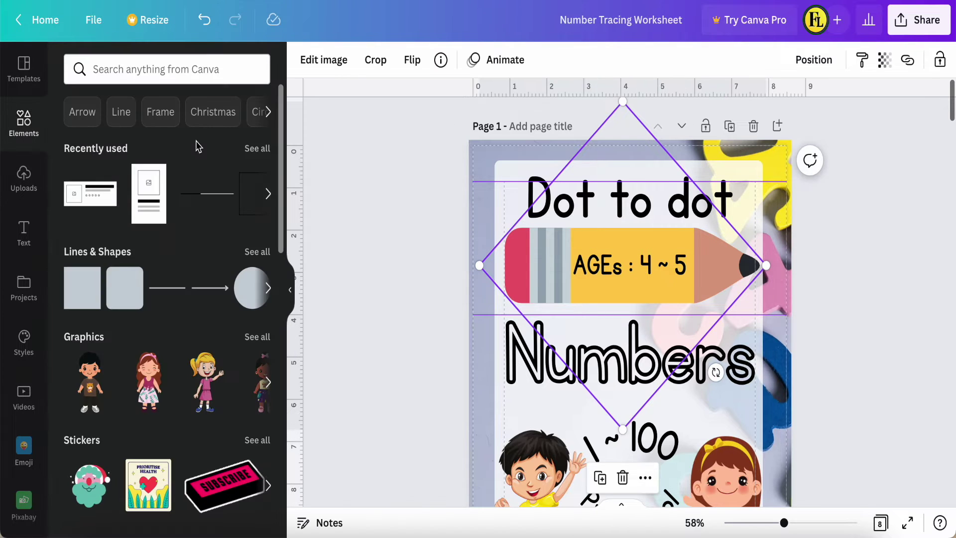
pyautogui.click(163, 70)
pyautogui.write('pincel')
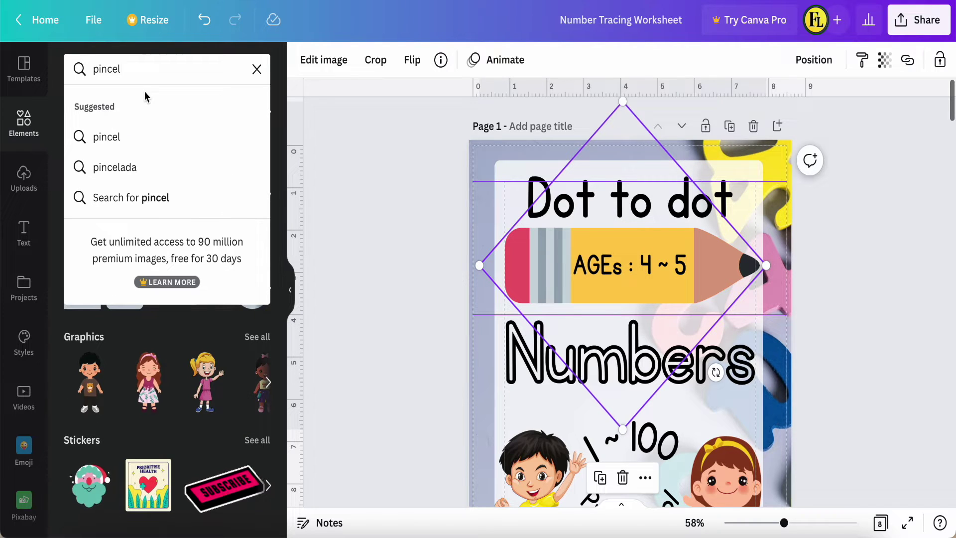
pyautogui.press('BackSpace')
pyautogui.press('BackSpace')
pyautogui.press('BackSpace')
pyautogui.press('BackSpace')
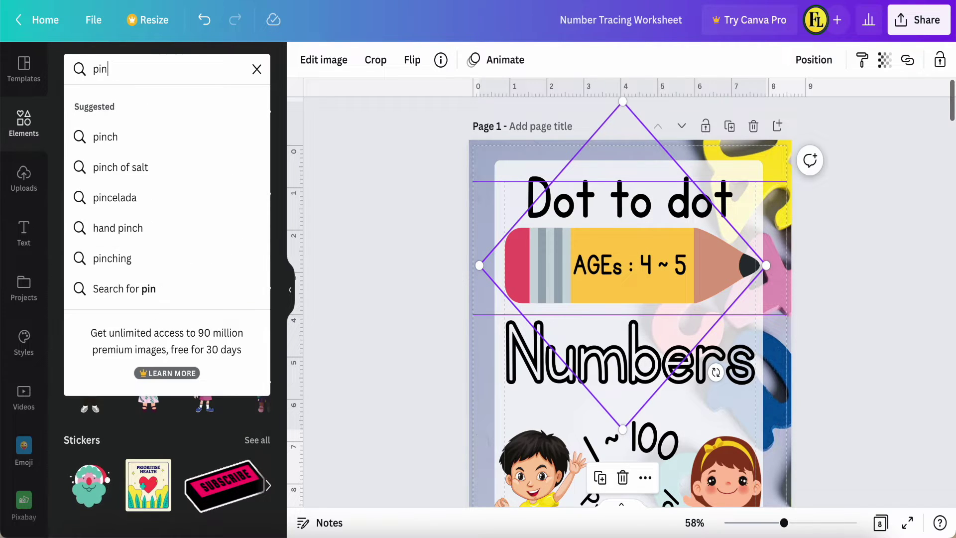
pyautogui.press('BackSpace')
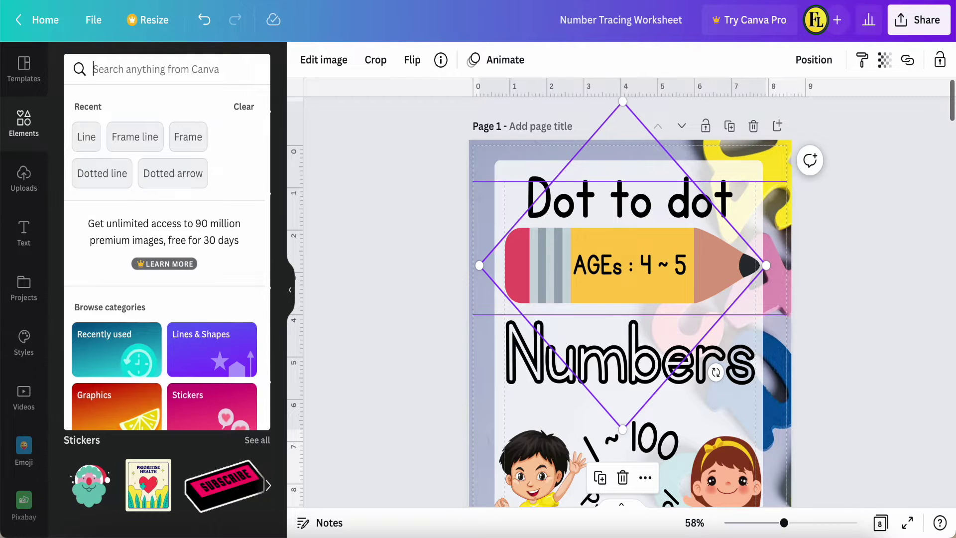
# Search the elements library for "pencil"
pyautogui.write('pen')
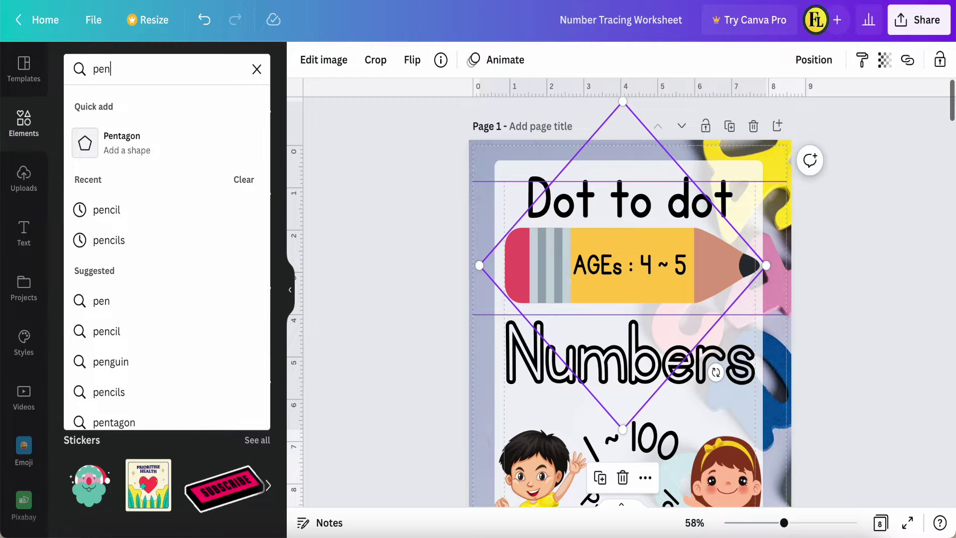
pyautogui.write('cil')
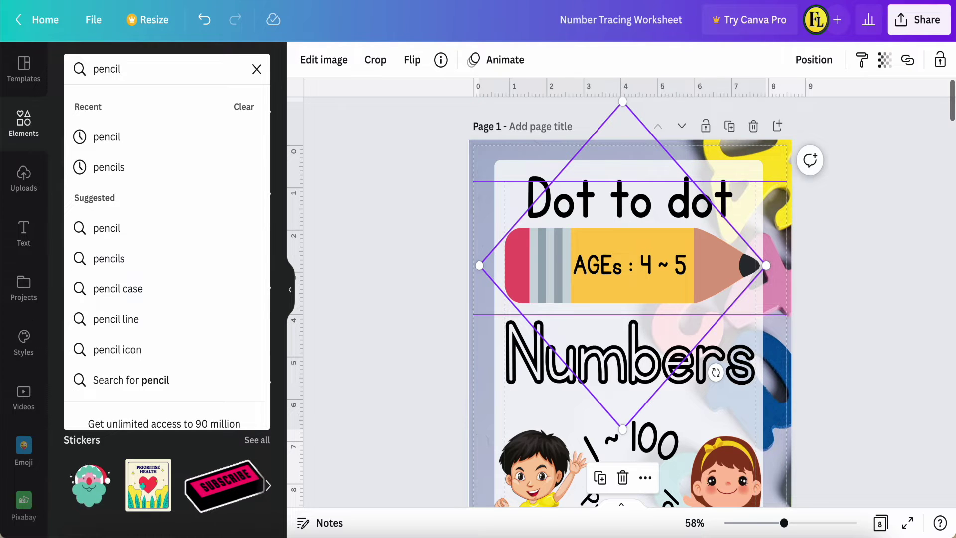
pyautogui.press('Return')
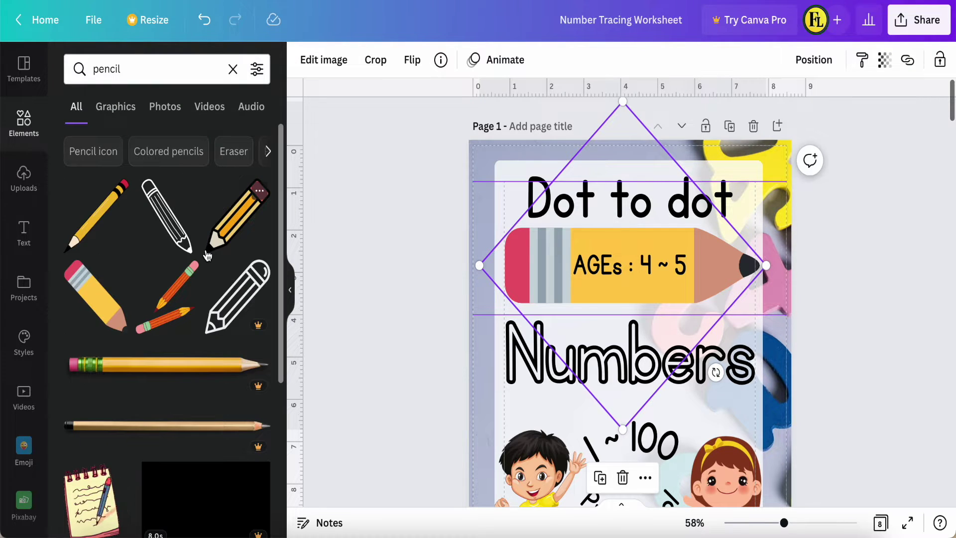
# Look over the rest of the cover design and the contents page with its number names, dotted arrows and page numbers
pyautogui.scroll(-1, 362, 350)
pyautogui.scroll(-3, 539, 421)
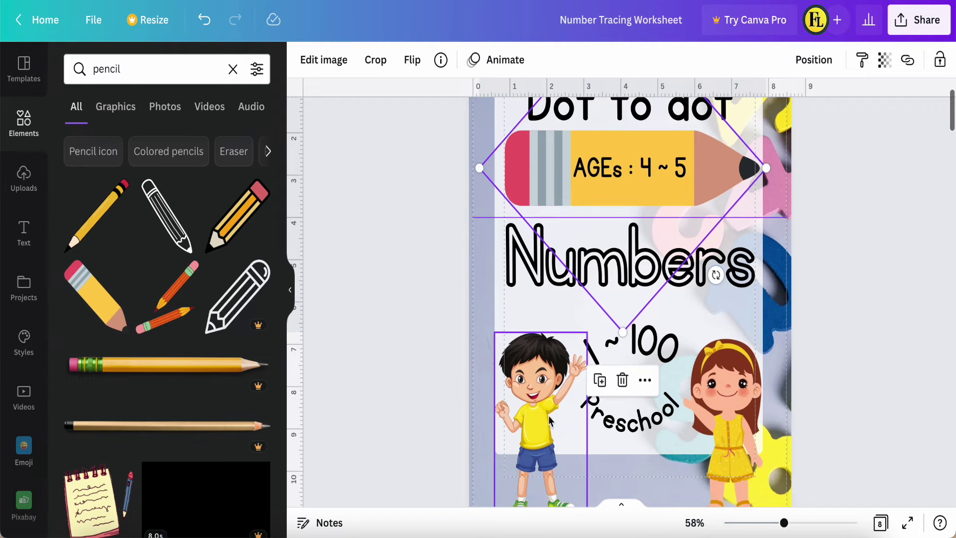
pyautogui.scroll(-2, 540, 421)
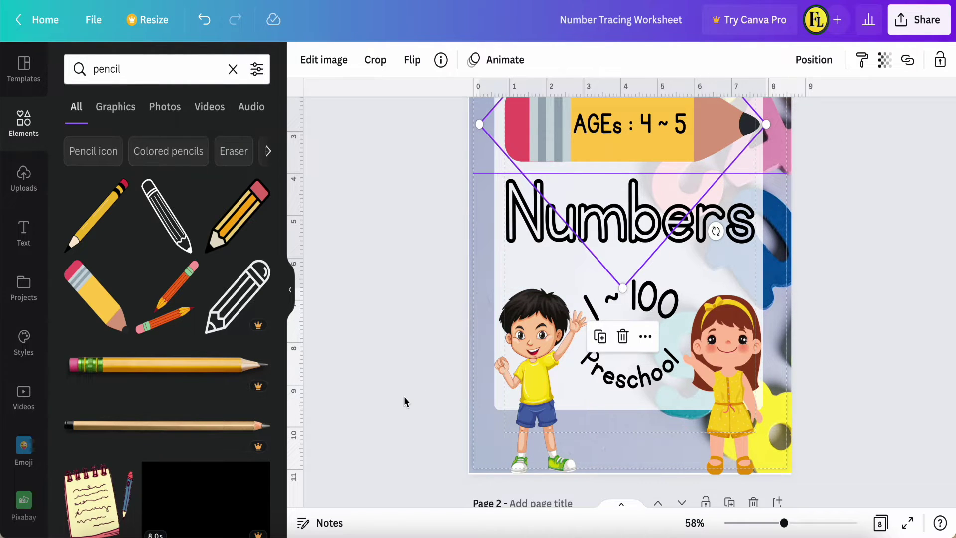
pyautogui.scroll(-1, 405, 397)
pyautogui.scroll(-10, 405, 396)
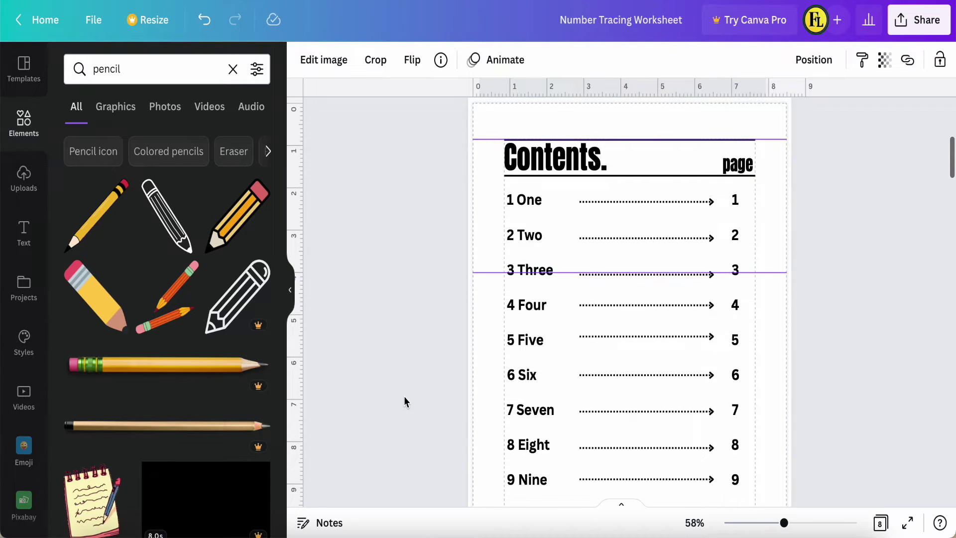
pyautogui.click(319, 304)
pyautogui.scroll(-2, 599, 326)
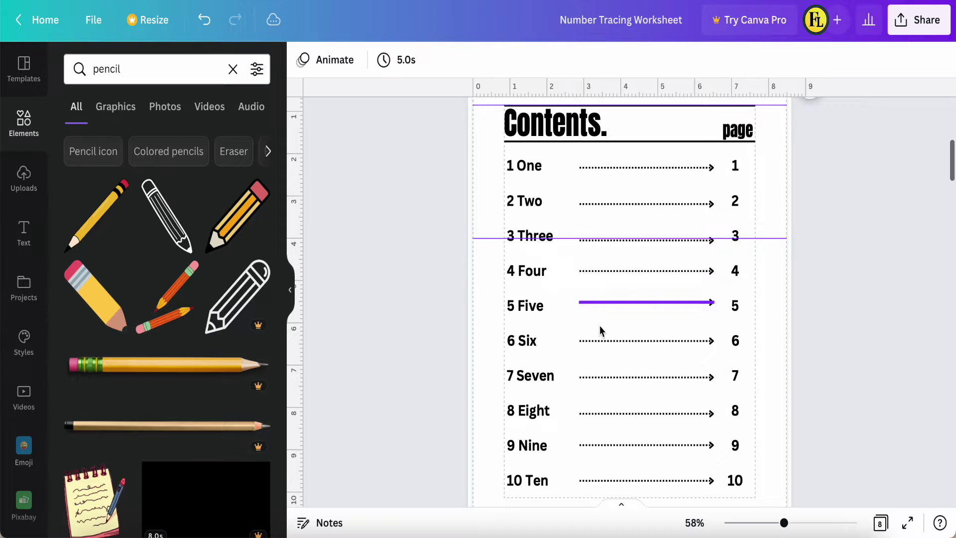
pyautogui.scroll(1, 624, 333)
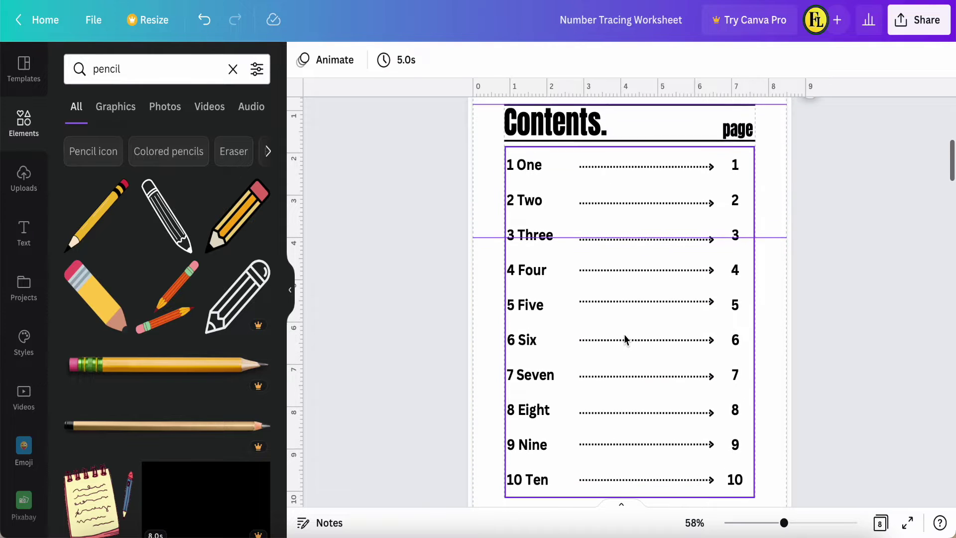
# Select the whole contents table on page 2 and set all its borders to black
pyautogui.click(541, 159)
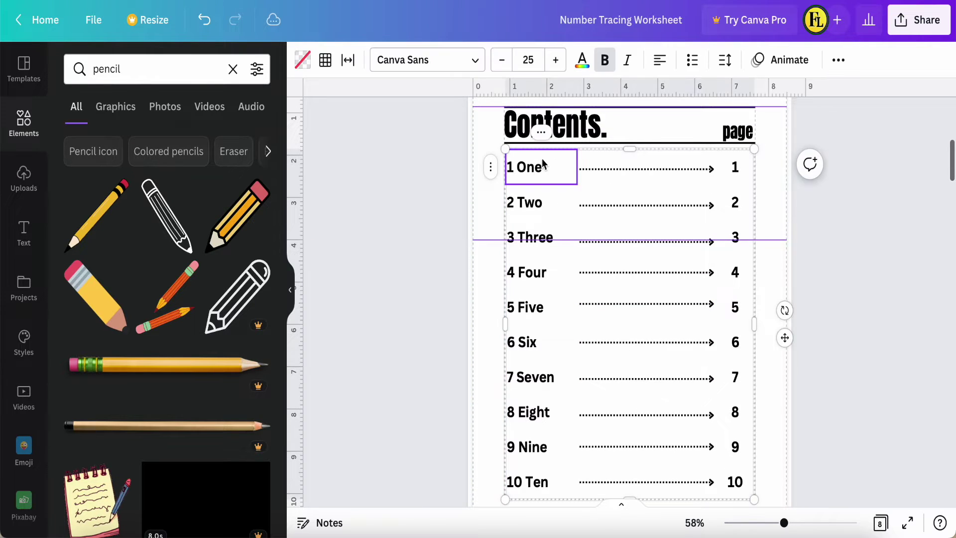
pyautogui.click(582, 167)
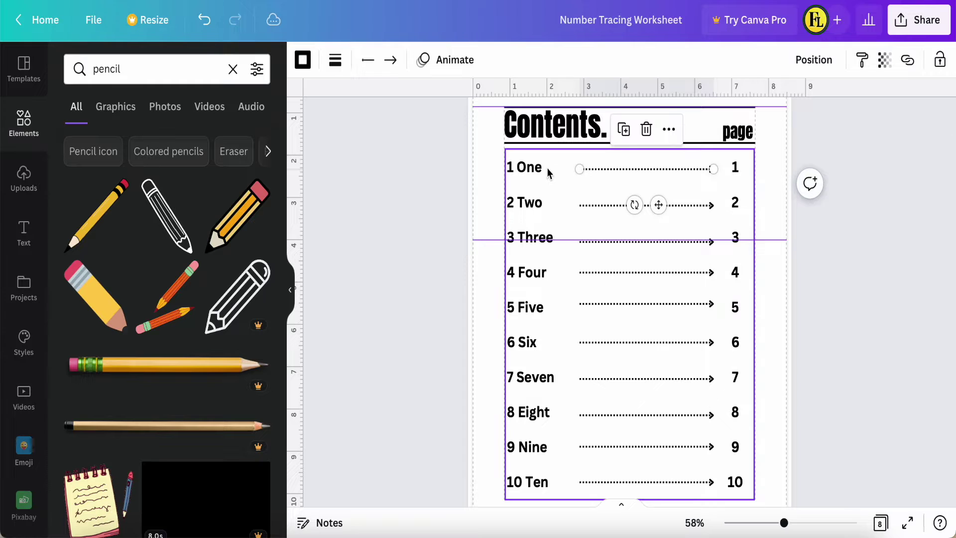
pyautogui.click(516, 162)
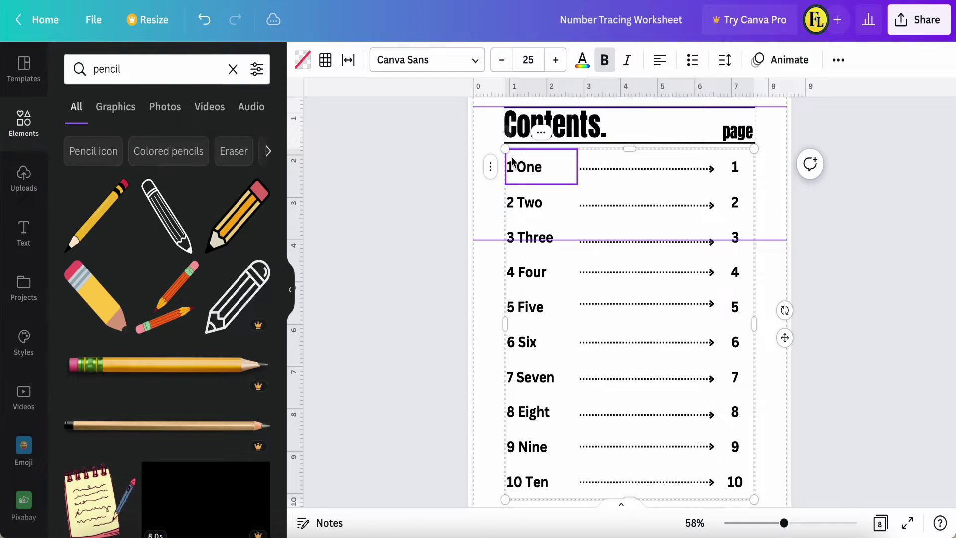
pyautogui.click(506, 151)
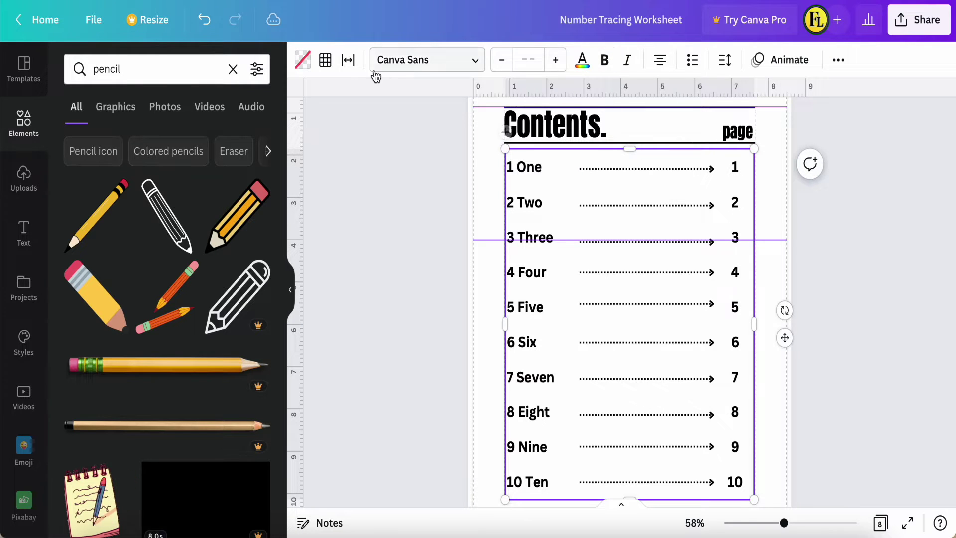
pyautogui.click(326, 61)
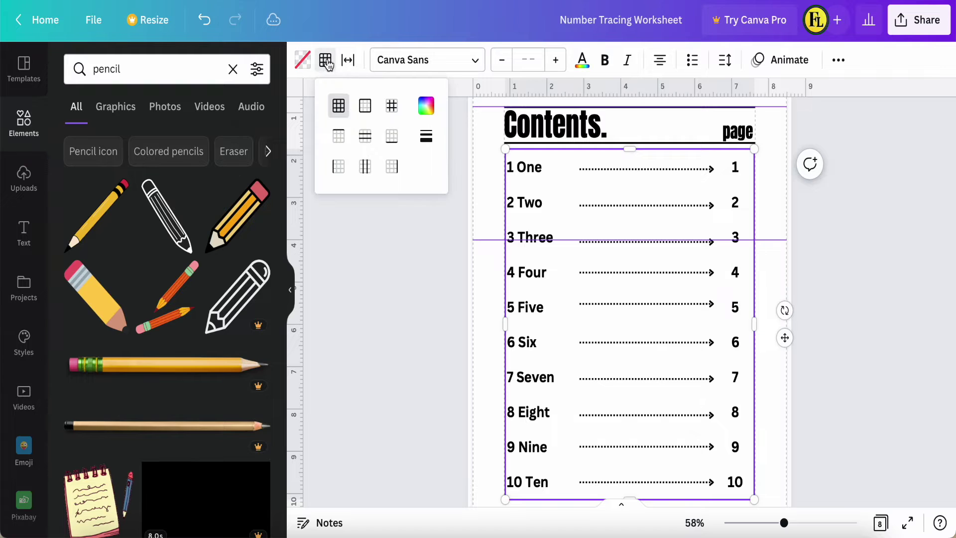
pyautogui.click(426, 107)
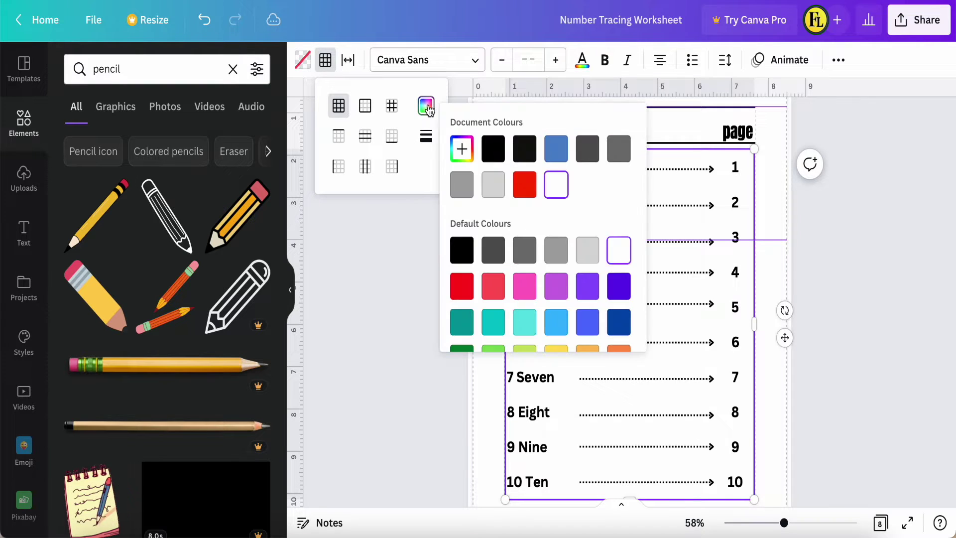
pyautogui.click(493, 149)
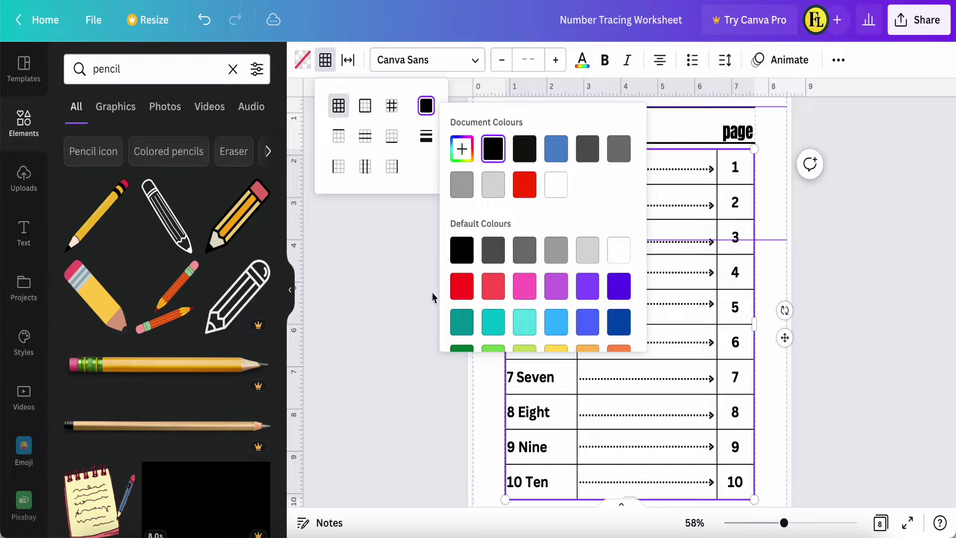
pyautogui.click(387, 306)
pyautogui.click(387, 306)
# Examine the number-name, arrow and page-number columns of the bordered contents table
pyautogui.scroll(-2, 389, 347)
pyautogui.scroll(1, 389, 347)
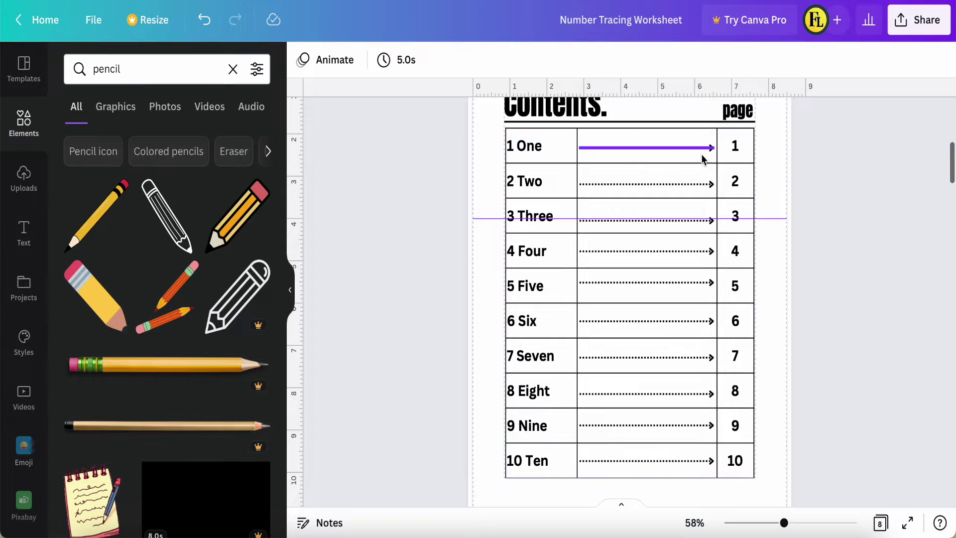
pyautogui.click(719, 161)
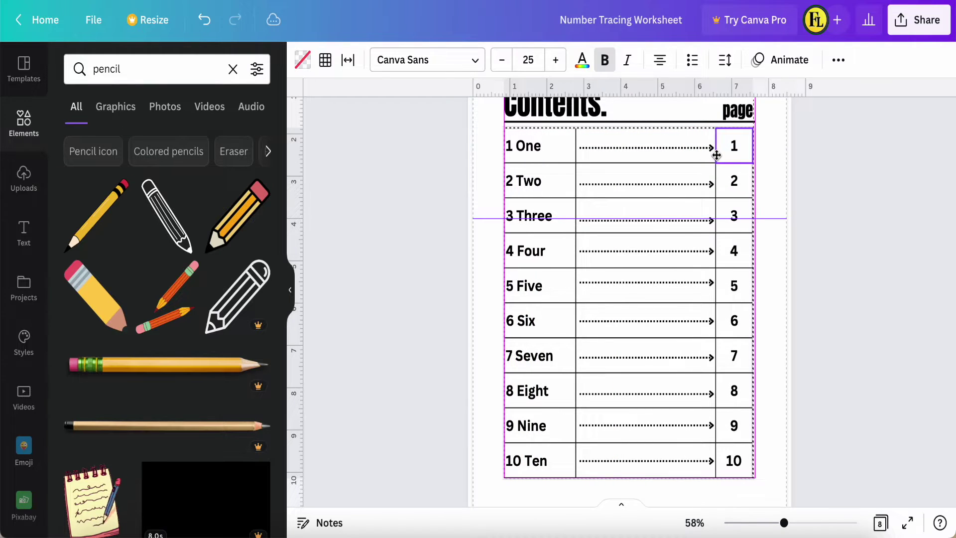
pyautogui.click(542, 154)
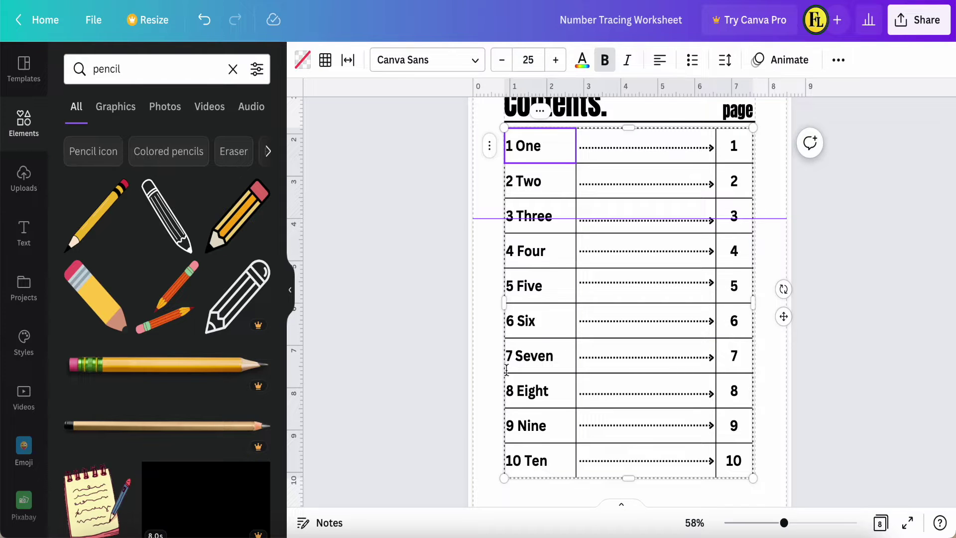
pyautogui.click(461, 384)
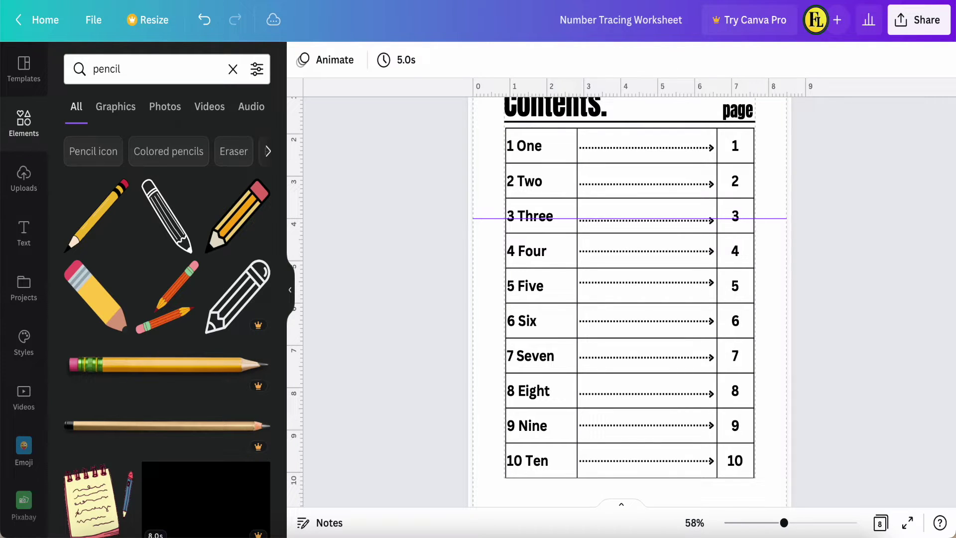
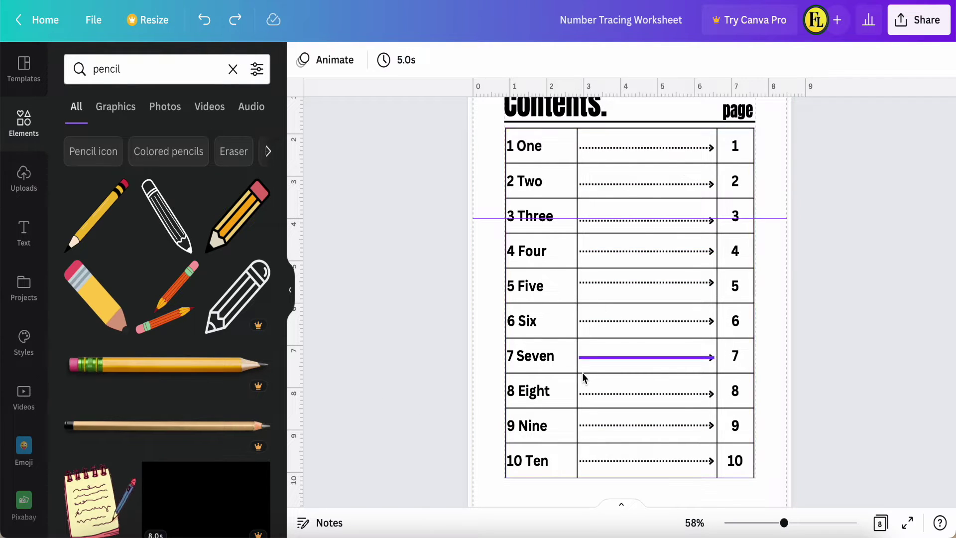
# Select the whole contents table again and set its border colour to white
pyautogui.click(508, 135)
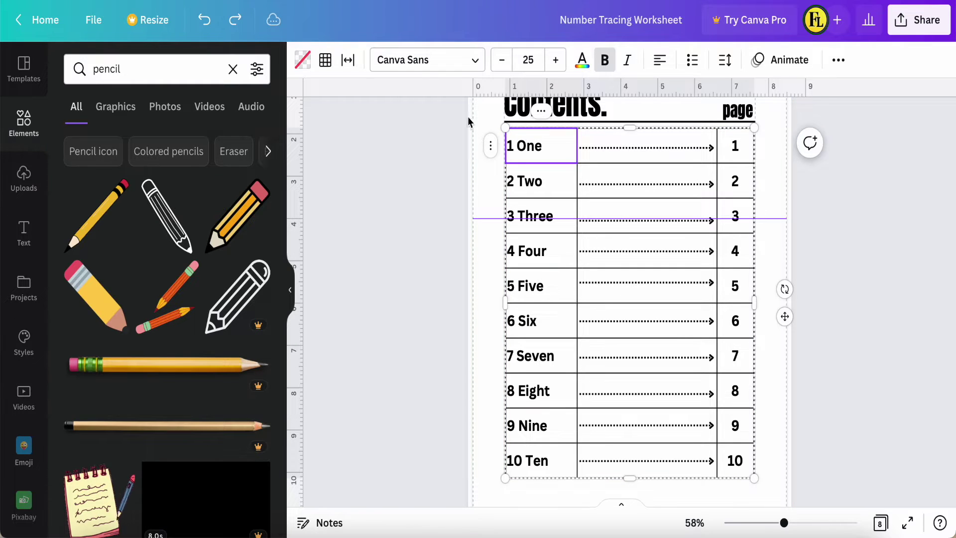
pyautogui.click(506, 129)
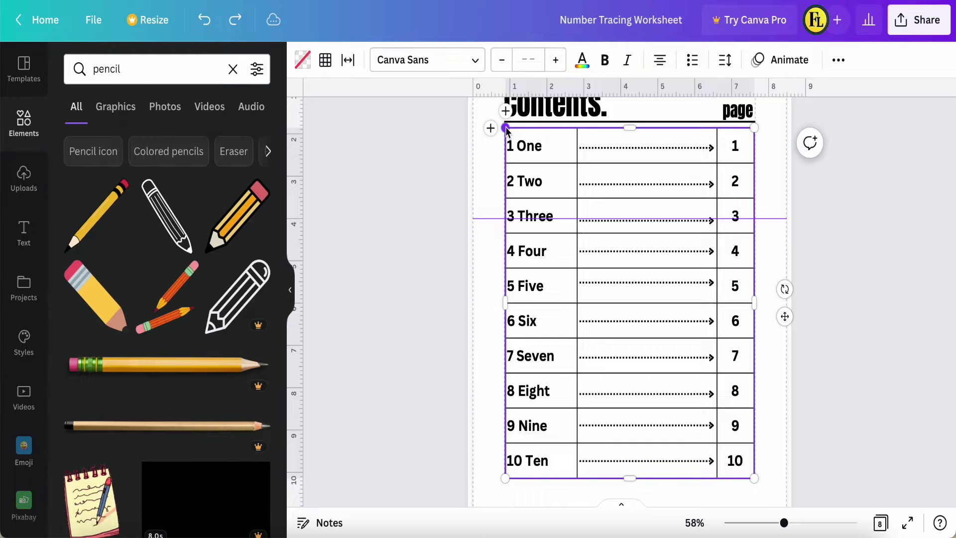
pyautogui.click(325, 61)
pyautogui.click(426, 106)
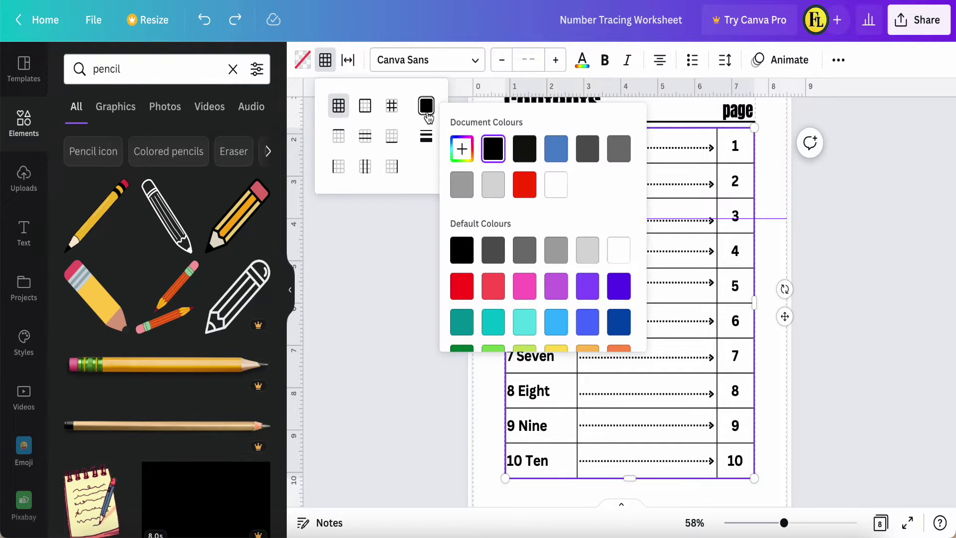
pyautogui.click(557, 185)
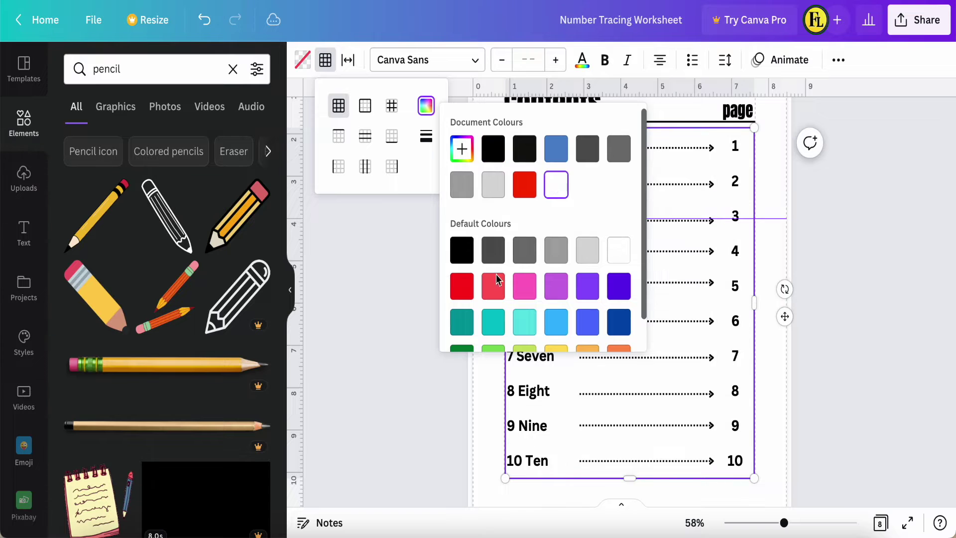
pyautogui.click(427, 371)
# Review the contents page and the number one tracing worksheet on page 3
pyautogui.scroll(2, 804, 419)
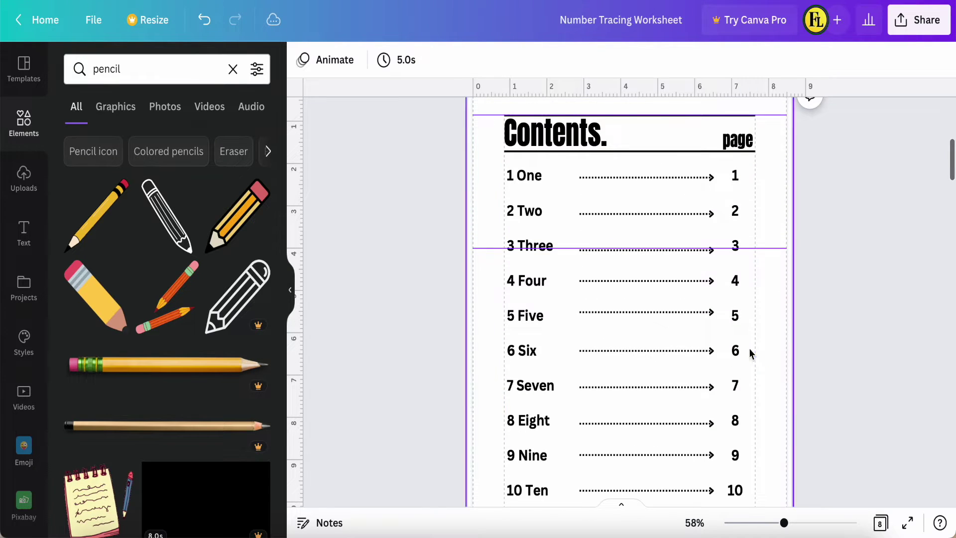
pyautogui.scroll(-9, 749, 350)
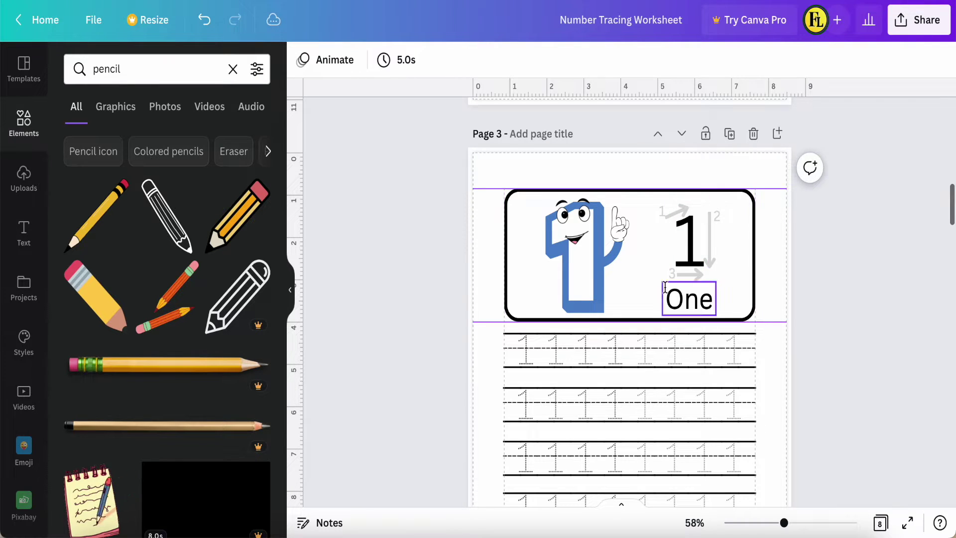
pyautogui.scroll(-1, 643, 269)
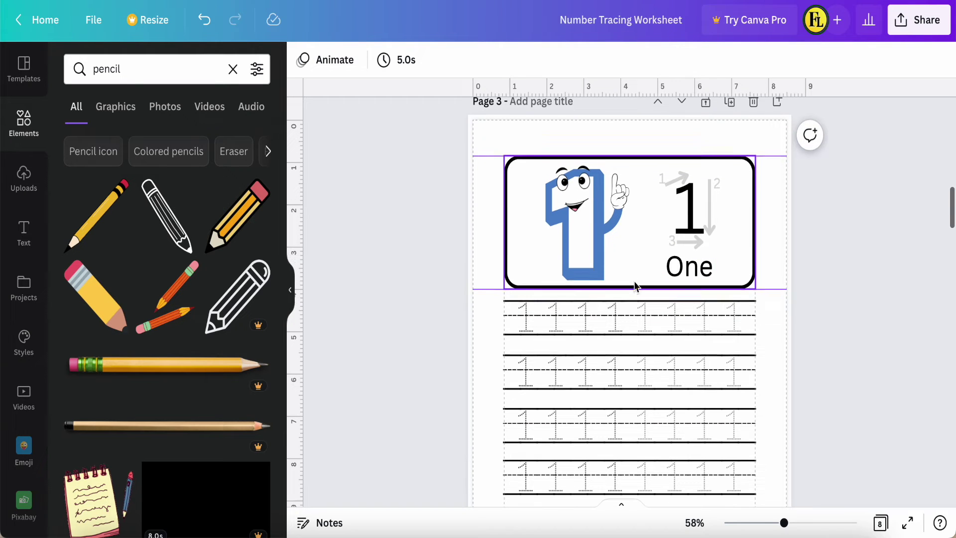
# Review the tracing rows on the number one worksheet and the number worksheets that follow, up to the blank page 7
pyautogui.keyDown('ctrl'); pyautogui.scroll(5, 606, 366); pyautogui.keyUp('ctrl')
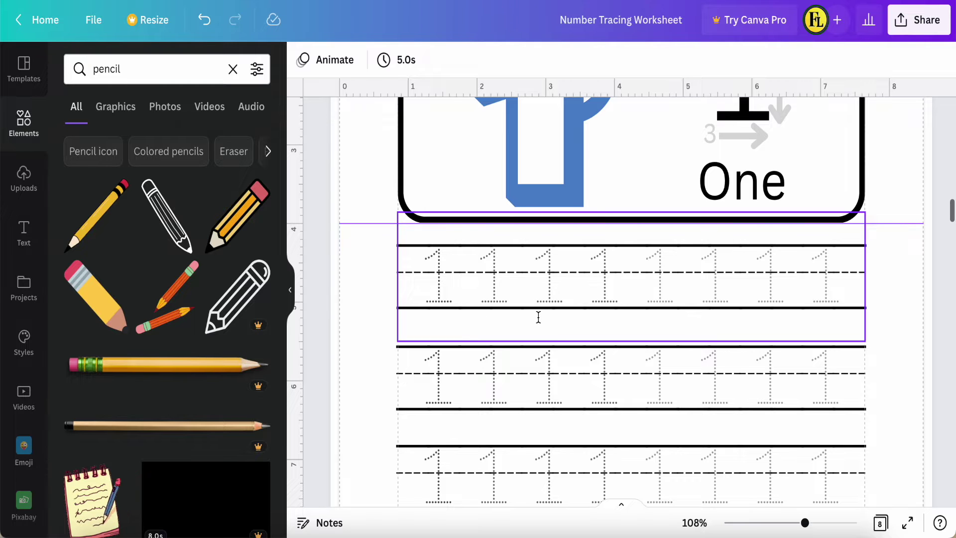
pyautogui.keyDown('ctrl'); pyautogui.scroll(-3, 539, 317); pyautogui.keyUp('ctrl')
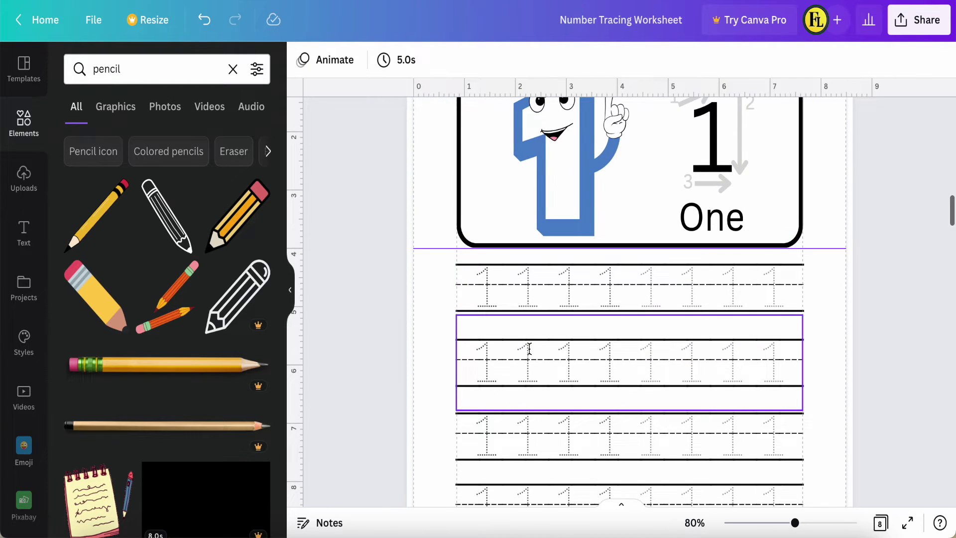
pyautogui.scroll(-2, 533, 329)
pyautogui.scroll(-2, 529, 349)
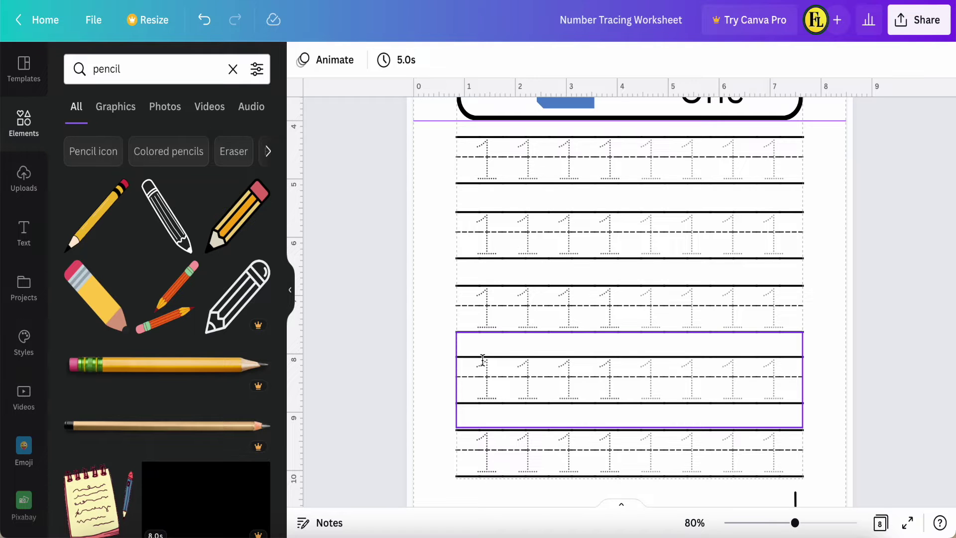
pyautogui.scroll(-20, 483, 360)
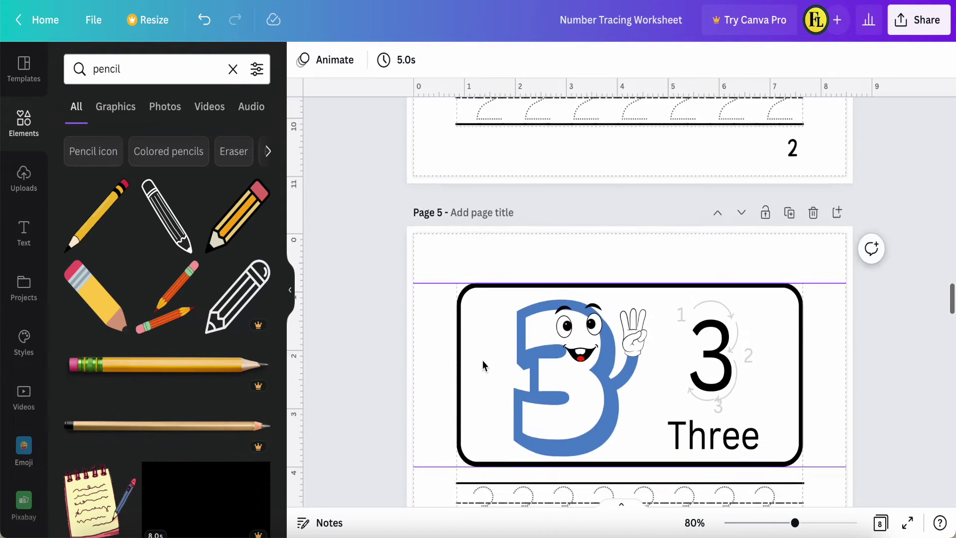
pyautogui.scroll(-15, 483, 365)
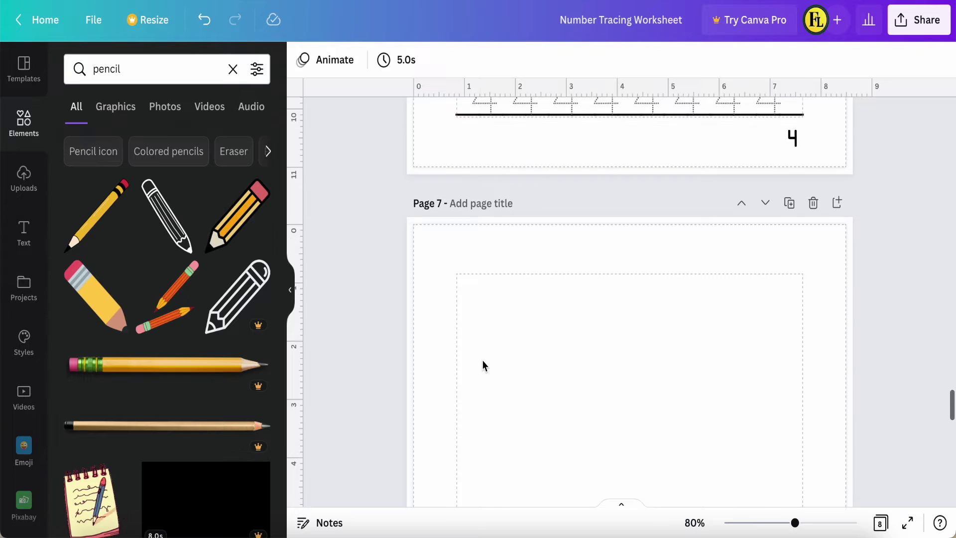
pyautogui.scroll(-1, 483, 365)
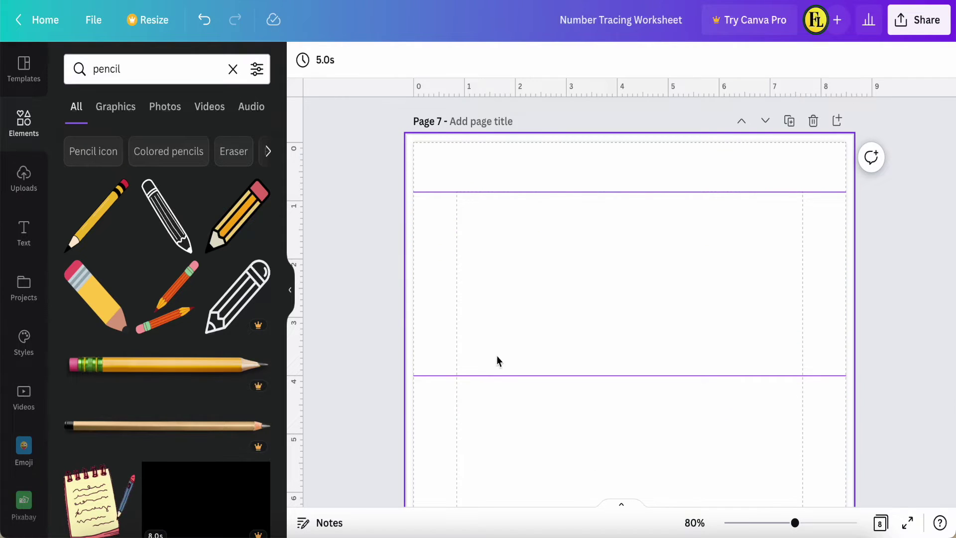
pyautogui.scroll(-1, 449, 181)
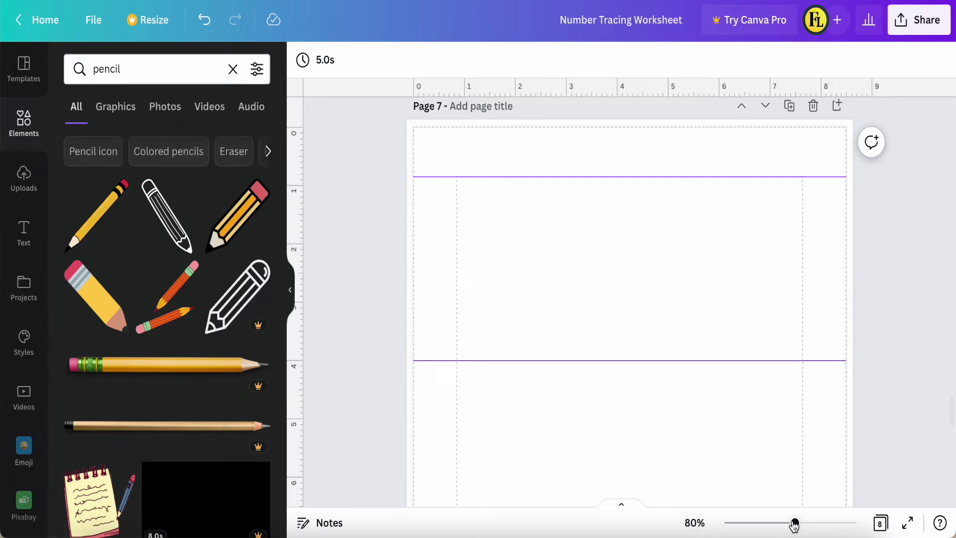
# Inspect the whole blank page 7 and check the design's rulers and guides, margins and print bleed display options
pyautogui.moveTo(795, 523); pyautogui.dragTo(778, 524)
pyautogui.scroll(-5, 799, 414)
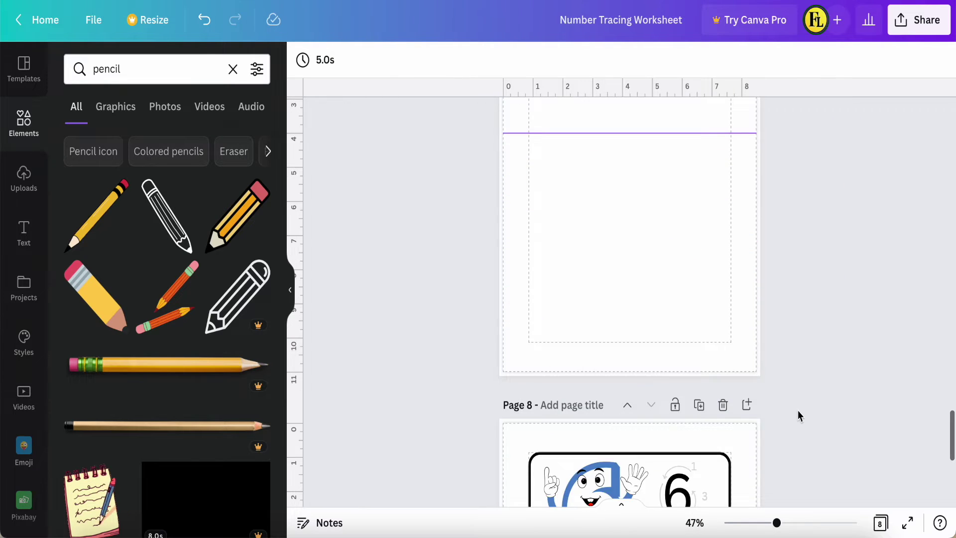
pyautogui.scroll(2, 798, 413)
pyautogui.scroll(1, 798, 416)
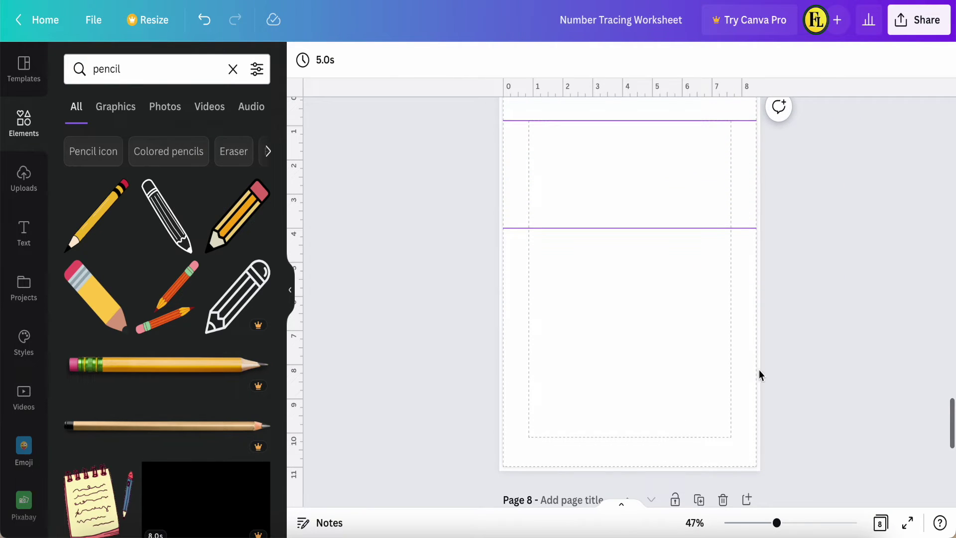
pyautogui.click(93, 20)
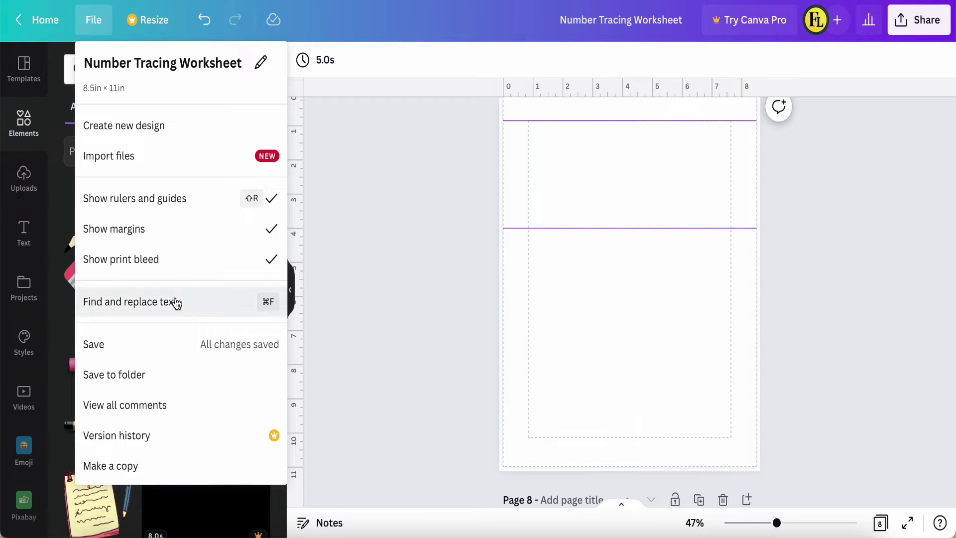
pyautogui.click(596, 318)
# Place horizontal guides across page 7, one along the upper margin line and one at about 4 in
pyautogui.scroll(2, 411, 252)
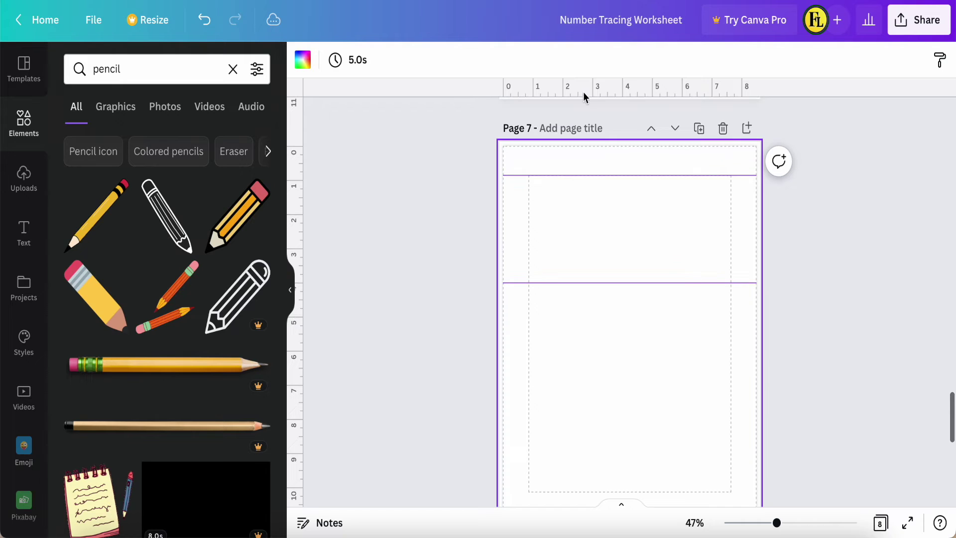
pyautogui.moveTo(587, 92); pyautogui.dragTo(589, 171)
pyautogui.moveTo(578, 89); pyautogui.dragTo(582, 175)
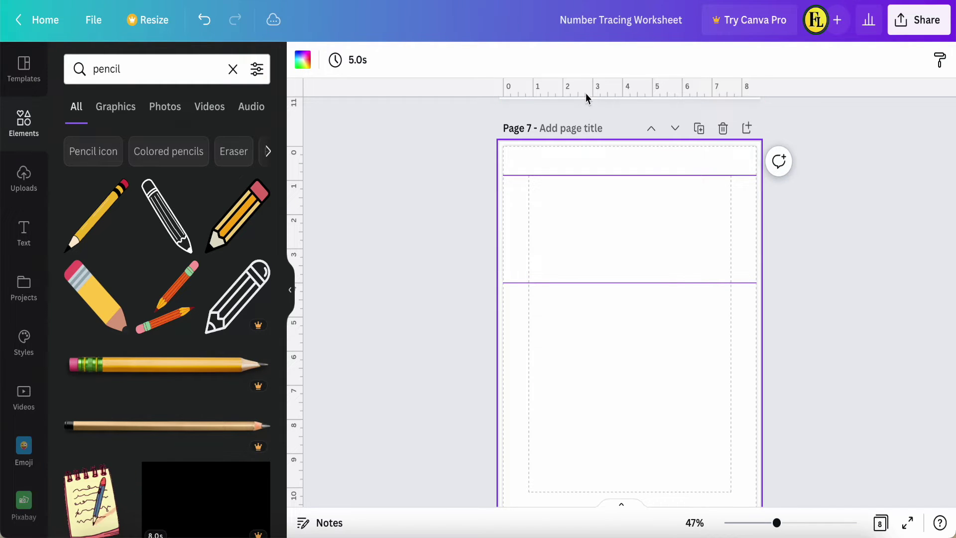
pyautogui.moveTo(582, 88); pyautogui.dragTo(587, 264)
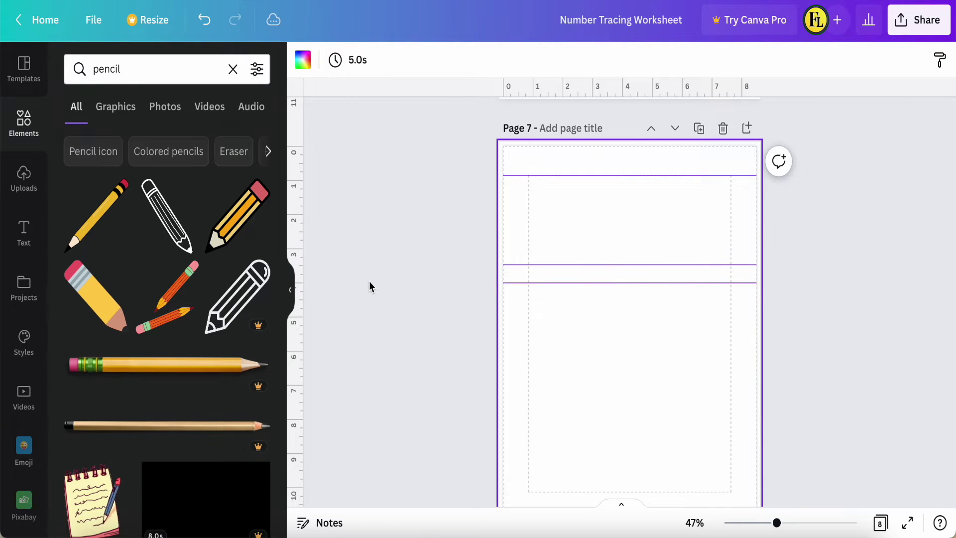
pyautogui.click(291, 290)
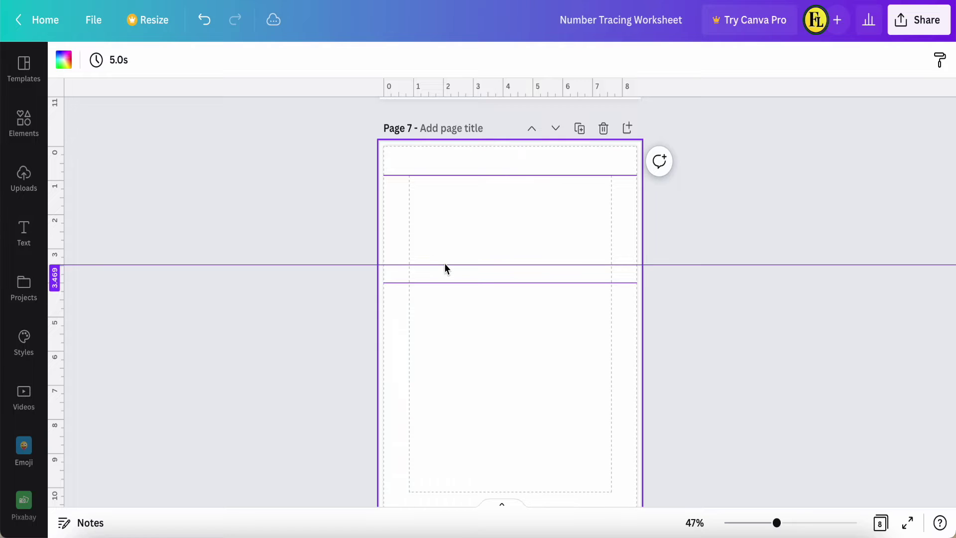
pyautogui.moveTo(445, 265); pyautogui.dragTo(446, 282)
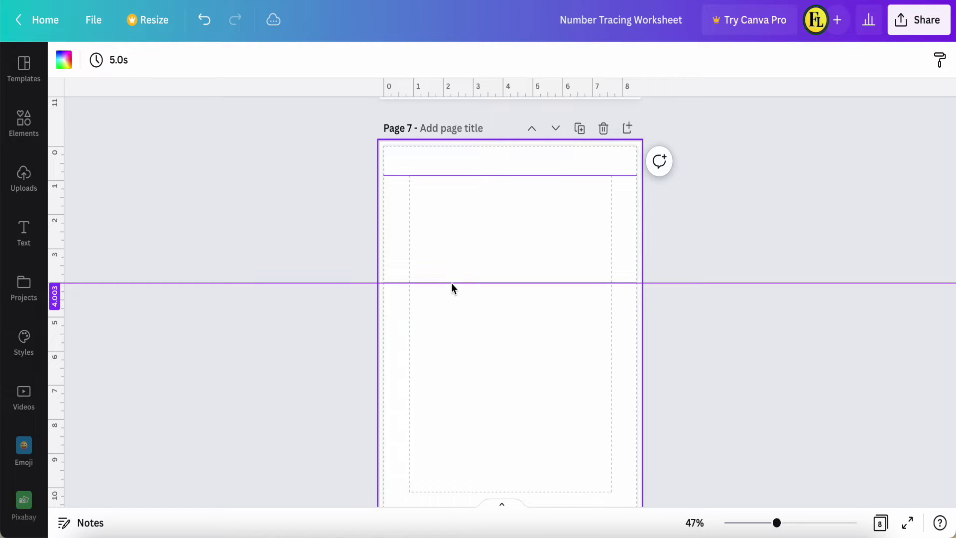
pyautogui.click(361, 222)
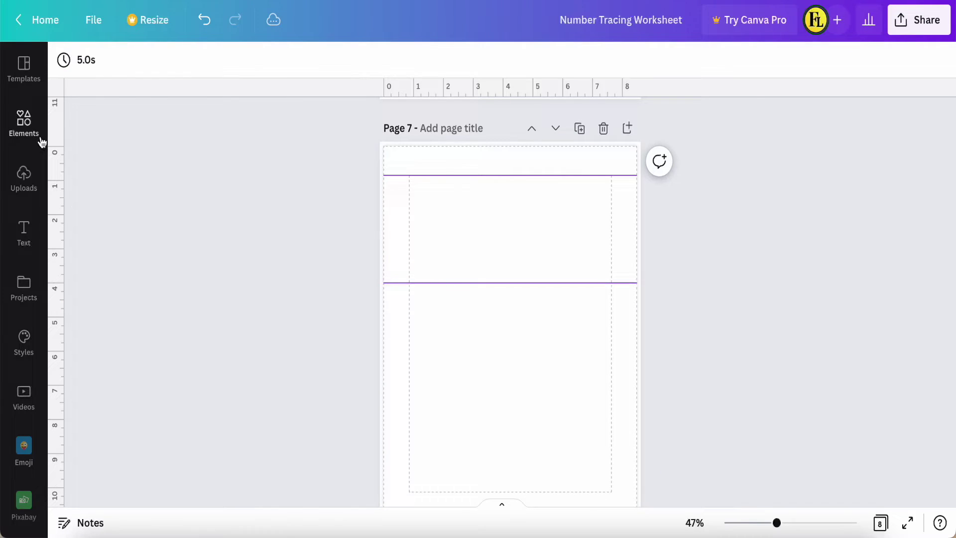
# Add a rounded square to page 7 and stretch it to fill the area between the two guides and the side margins
pyautogui.click(24, 124)
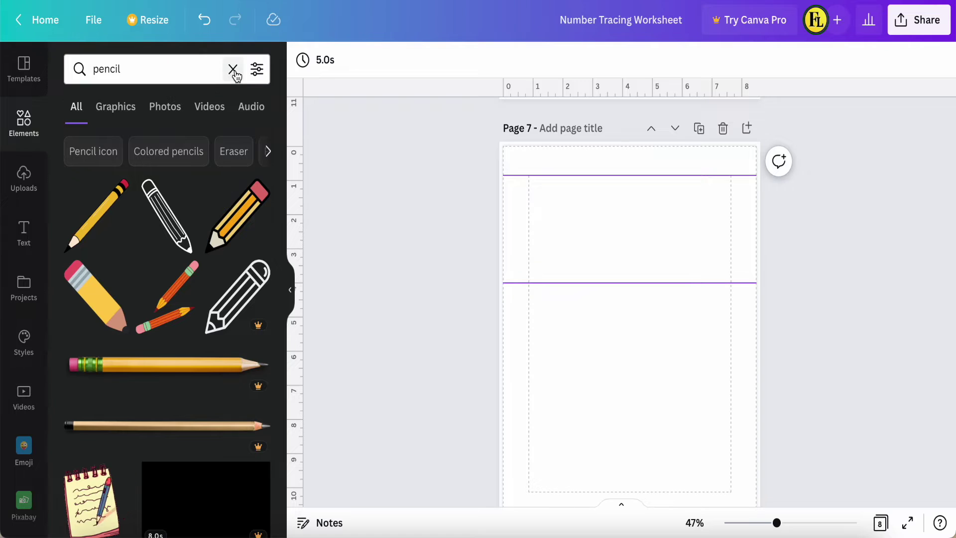
pyautogui.click(235, 68)
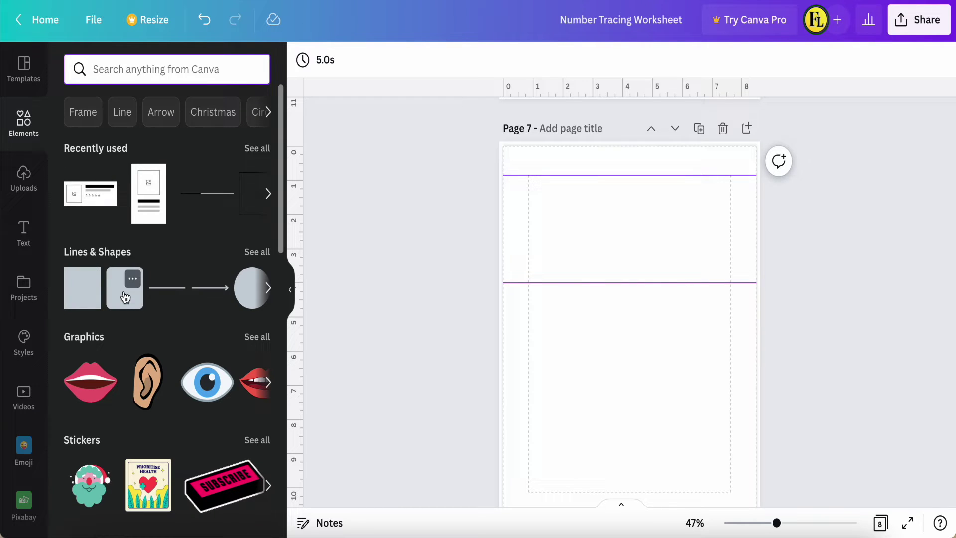
pyautogui.click(125, 298)
pyautogui.moveTo(629, 341); pyautogui.dragTo(731, 223)
pyautogui.moveTo(630, 262); pyautogui.dragTo(631, 281)
pyautogui.click(610, 362)
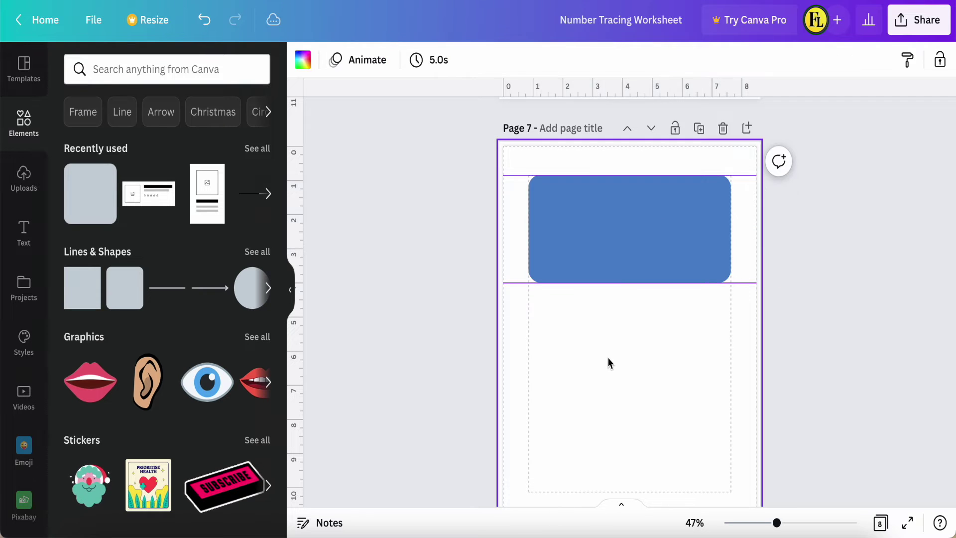
# Remove the rounded rectangle's fill and give it a solid black border with a weight of 8
pyautogui.click(617, 262)
pyautogui.click(372, 60)
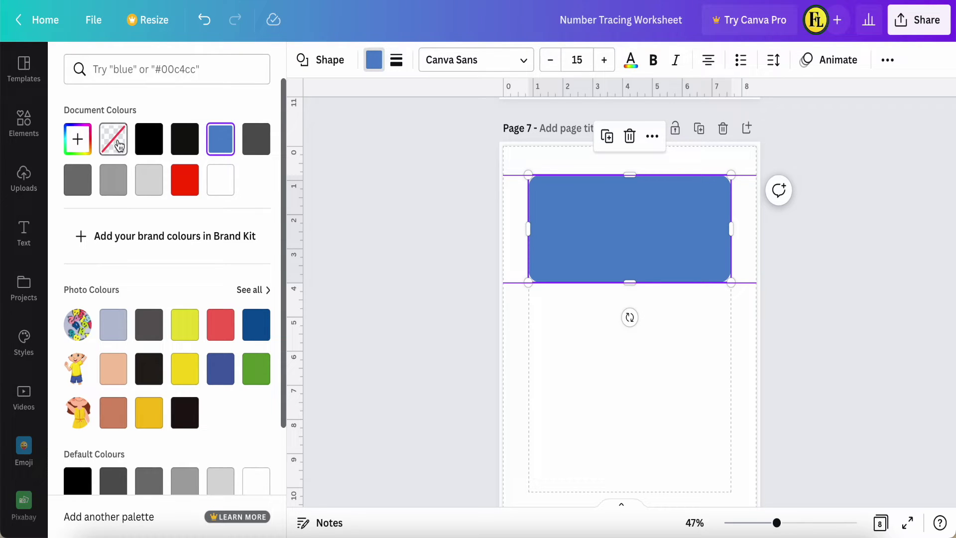
pyautogui.click(119, 145)
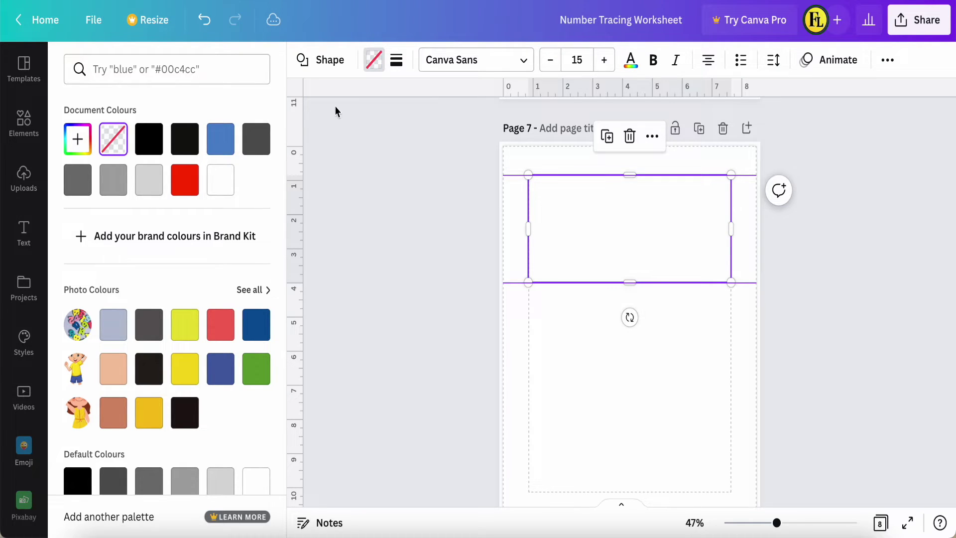
pyautogui.click(397, 63)
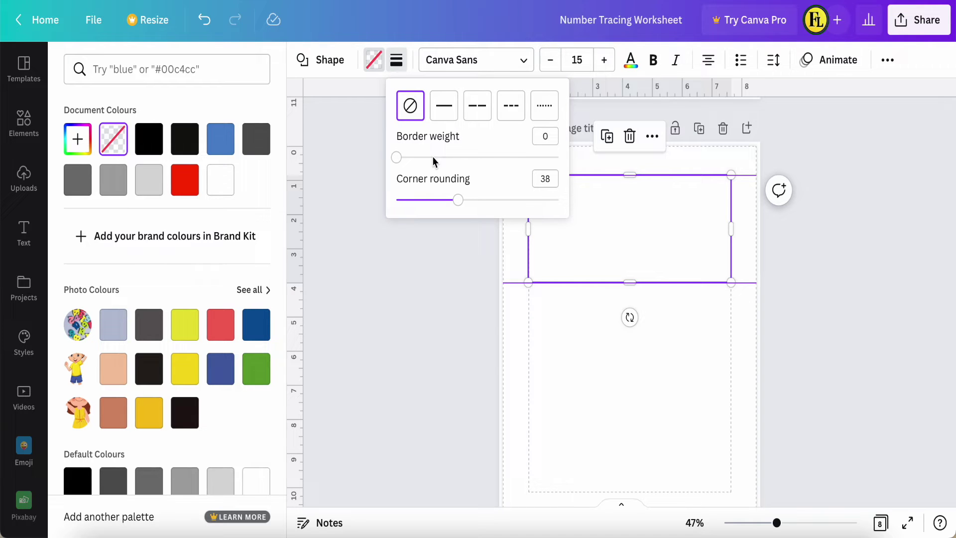
pyautogui.moveTo(398, 165); pyautogui.dragTo(412, 164)
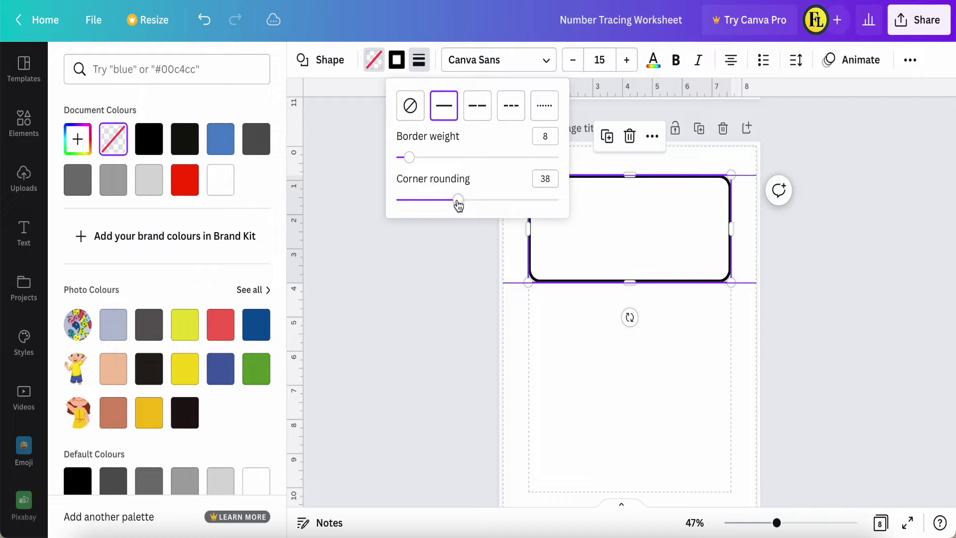
pyautogui.click(426, 244)
pyautogui.click(427, 244)
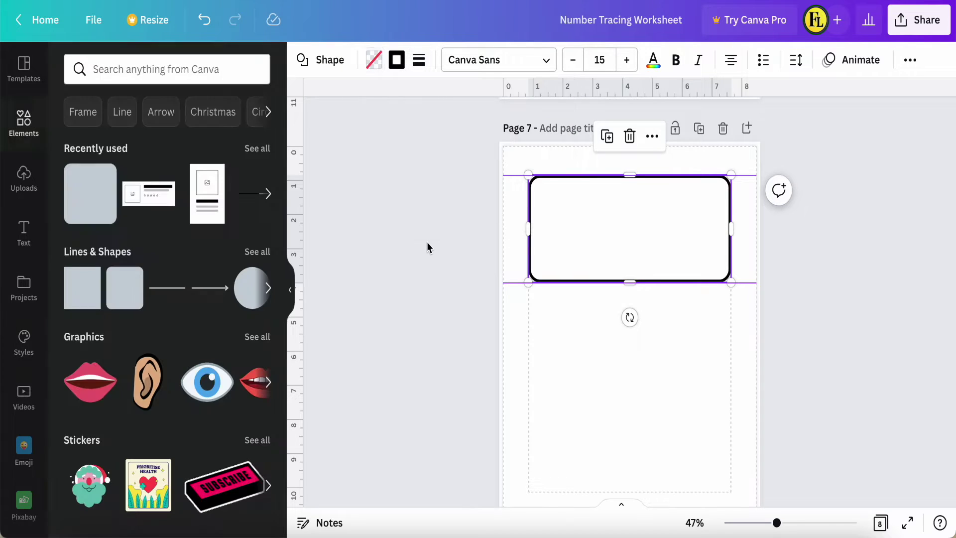
pyautogui.click(673, 282)
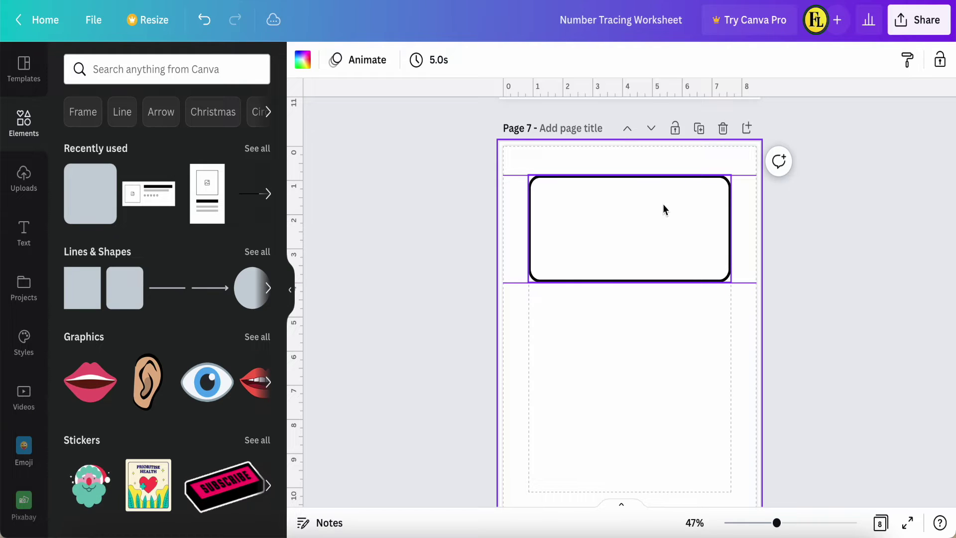
# Add a heading to page 7 and replace its placeholder text with "5"
pyautogui.scroll(-2, 609, 452)
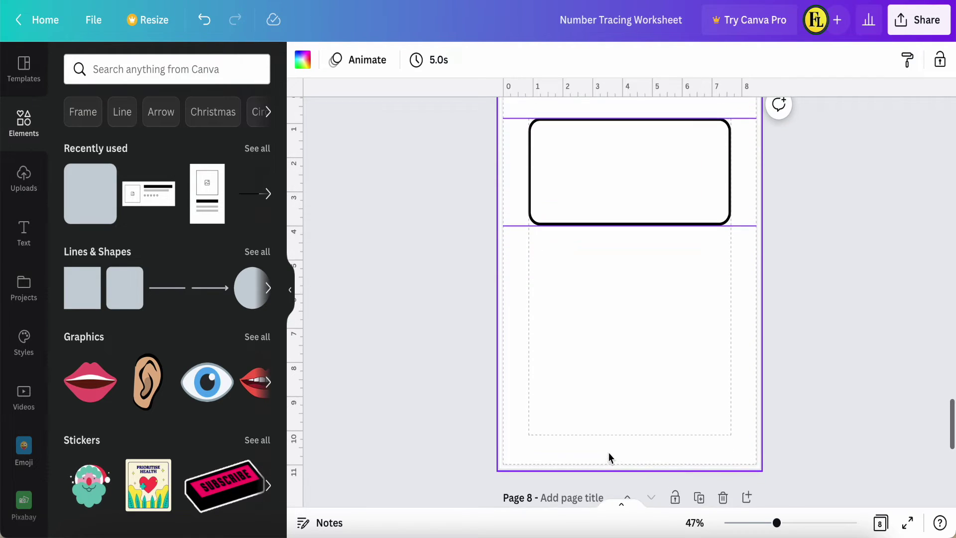
pyautogui.scroll(3, 647, 321)
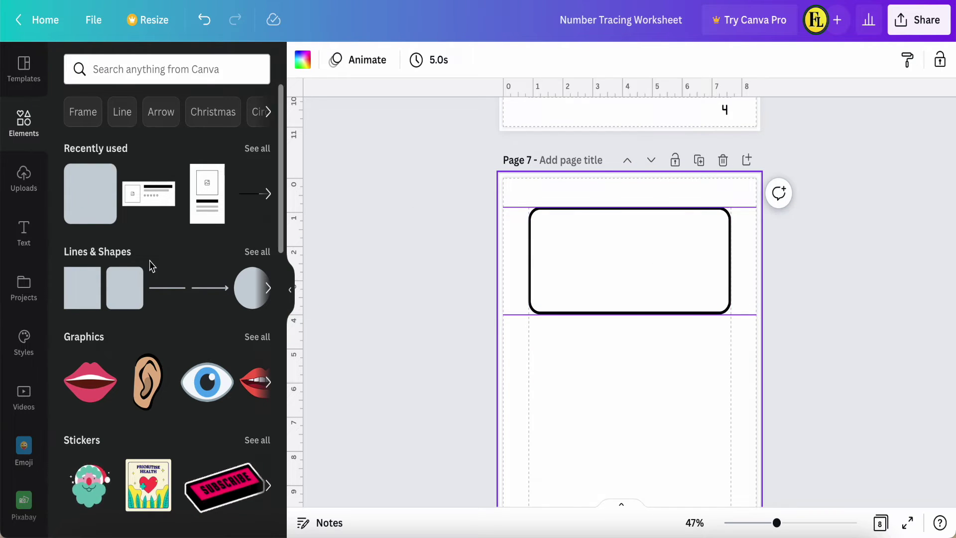
pyautogui.click(24, 233)
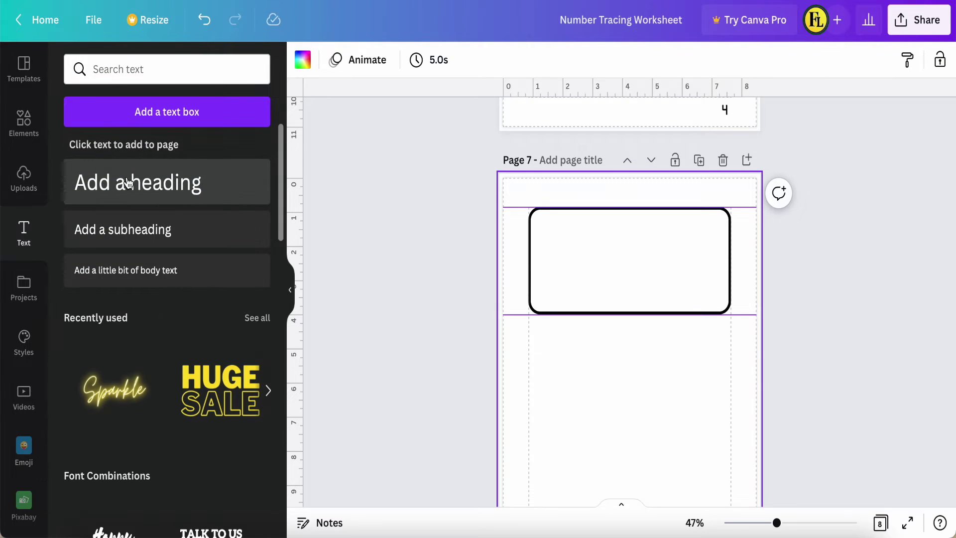
pyautogui.click(128, 183)
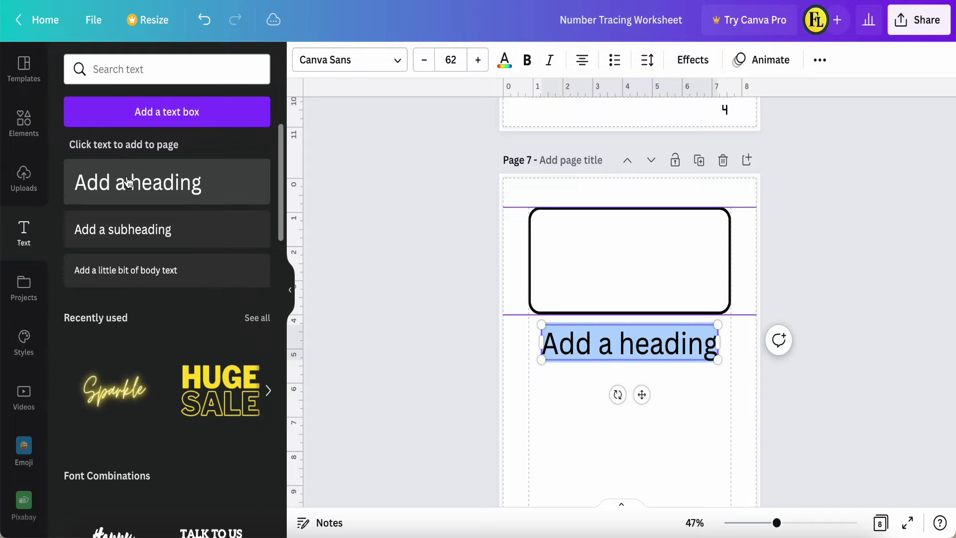
pyautogui.click(713, 347)
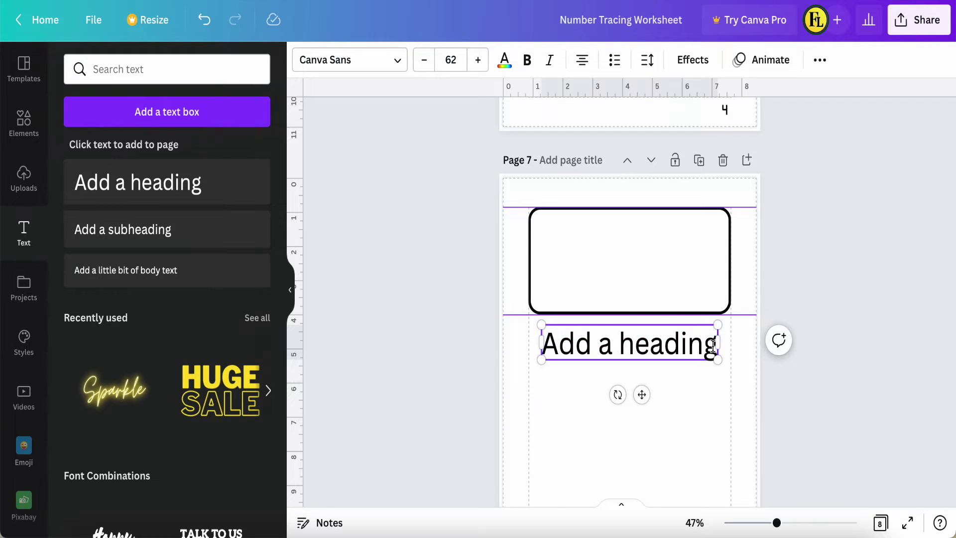
pyautogui.press('BackSpace')
pyautogui.press('BackSpace')
pyautogui.press('BackSpace')
pyautogui.press('BackSpace')
pyautogui.press('BackSpace')
pyautogui.press('BackSpace')
pyautogui.press('BackSpace')
pyautogui.press('BackSpace')
pyautogui.press('BackSpace')
pyautogui.press('BackSpace')
pyautogui.press('BackSpace')
pyautogui.press('BackSpace')
pyautogui.press('BackSpace')
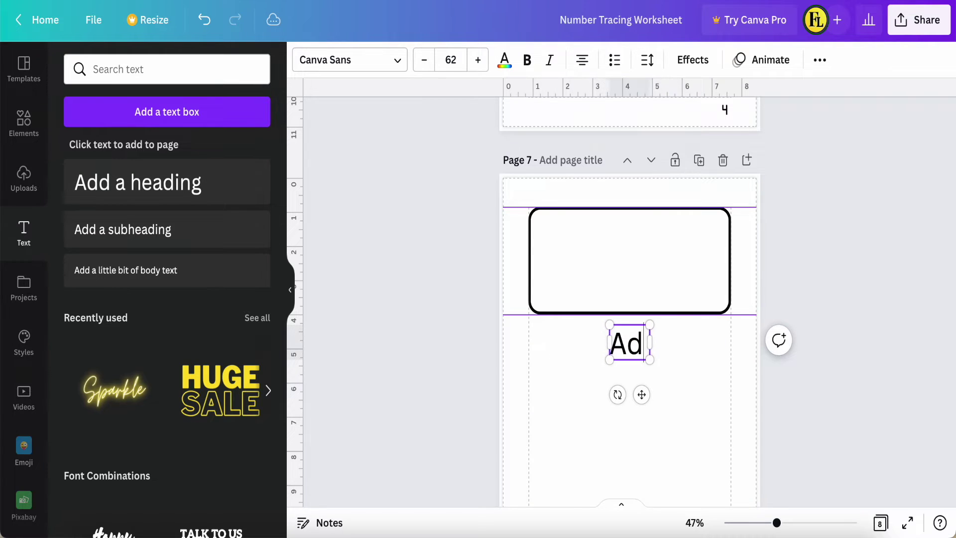
pyautogui.write('5')
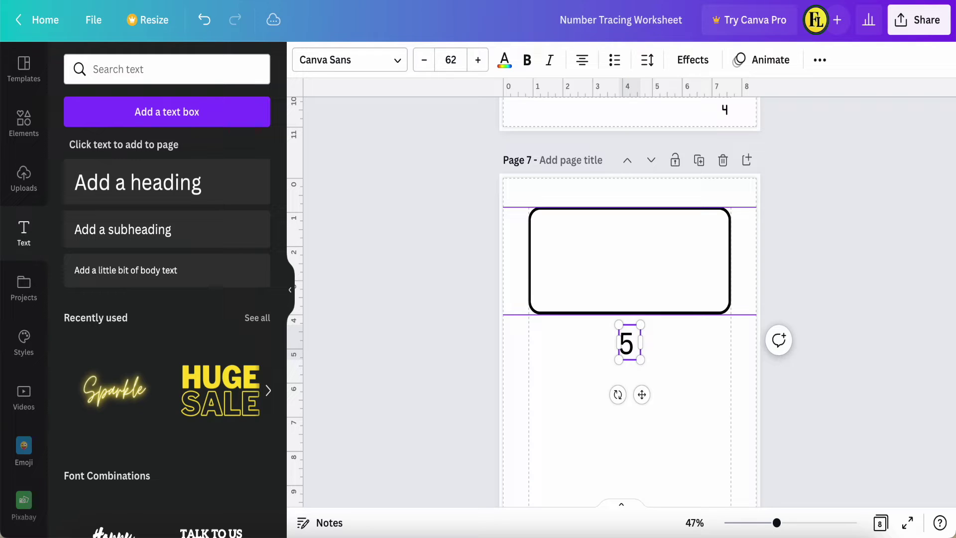
pyautogui.press('Escape')
# Move the number 5 into the left part of the rounded frame and enlarge it to font size 190
pyautogui.moveTo(641, 395); pyautogui.dragTo(593, 343)
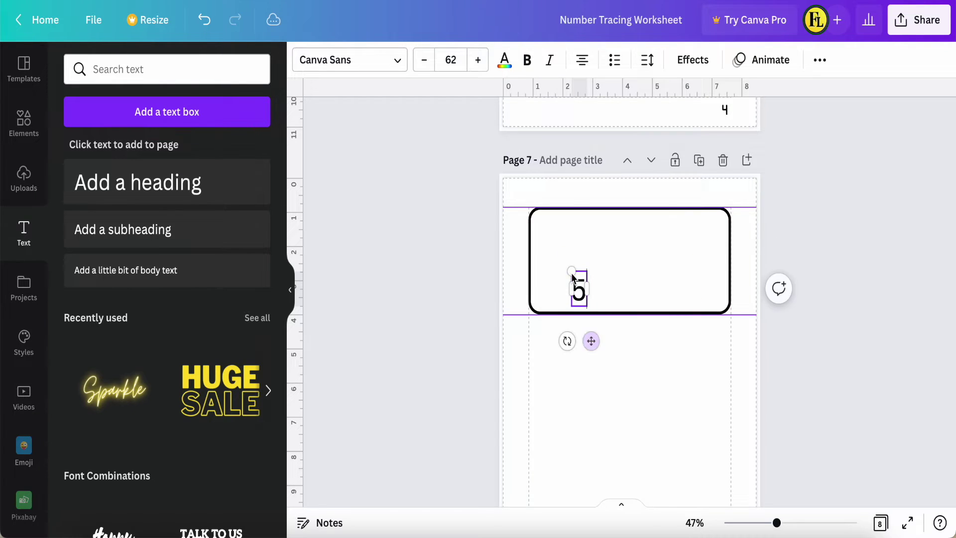
pyautogui.moveTo(572, 271); pyautogui.dragTo(538, 218)
pyautogui.moveTo(587, 307); pyautogui.dragTo(590, 314)
pyautogui.click(620, 280)
pyautogui.moveTo(565, 273); pyautogui.dragTo(571, 274)
# Search the fonts for "3d fonts" and apply 210 수퍼사이즈 Black 3D to the number 5
pyautogui.click(398, 62)
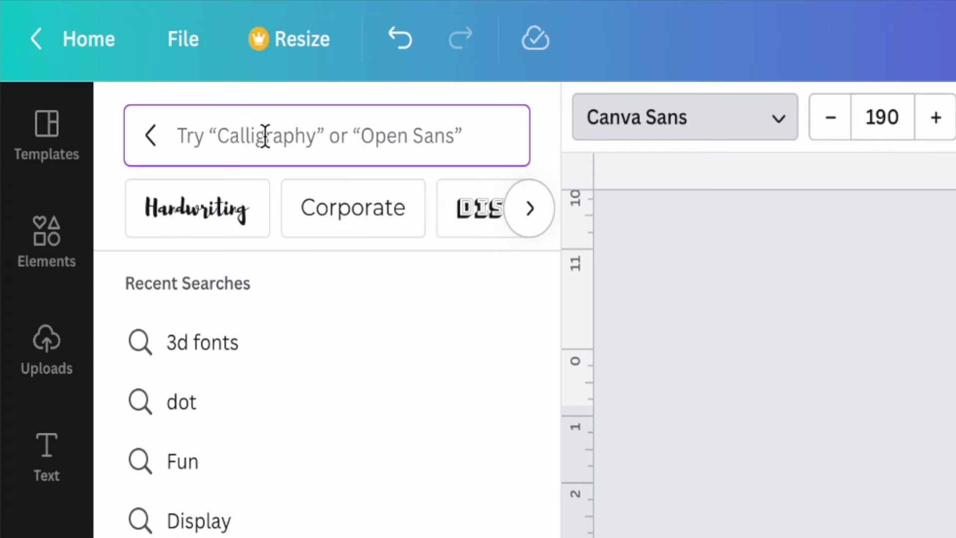
pyautogui.click(201, 359)
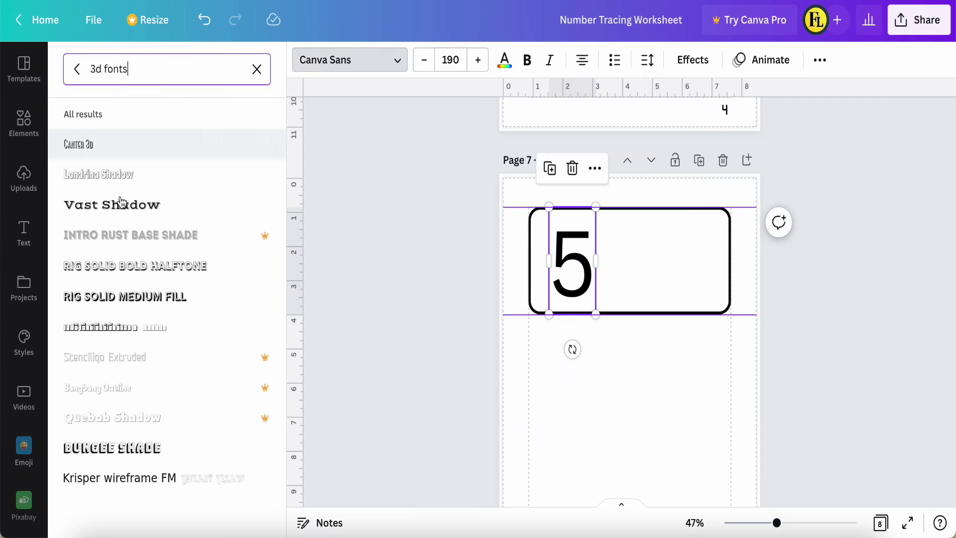
pyautogui.scroll(-3, 118, 241)
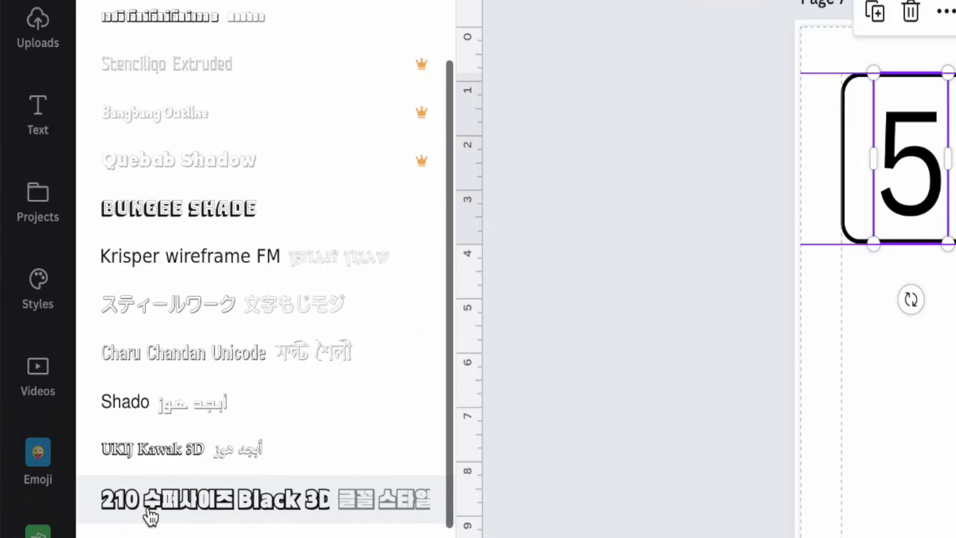
pyautogui.click(237, 507)
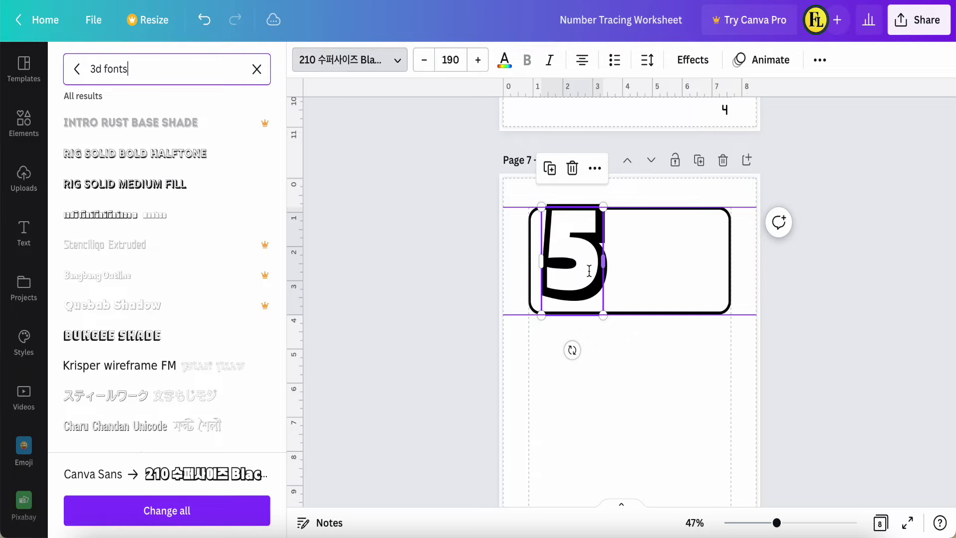
# Shift the number 5 slightly down and right within the rounded frame and reduce it to font size 171
pyautogui.moveTo(576, 281); pyautogui.dragTo(586, 282)
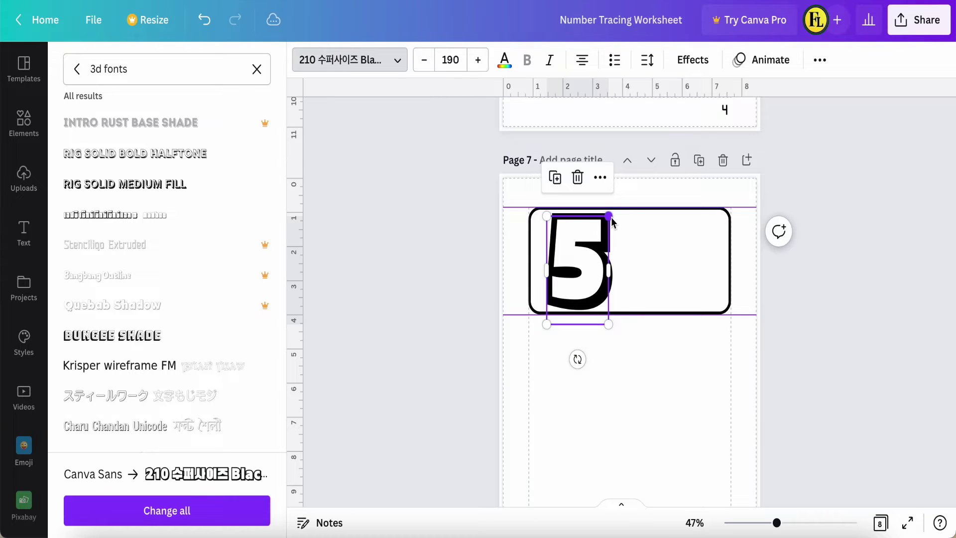
pyautogui.moveTo(611, 217); pyautogui.dragTo(587, 250)
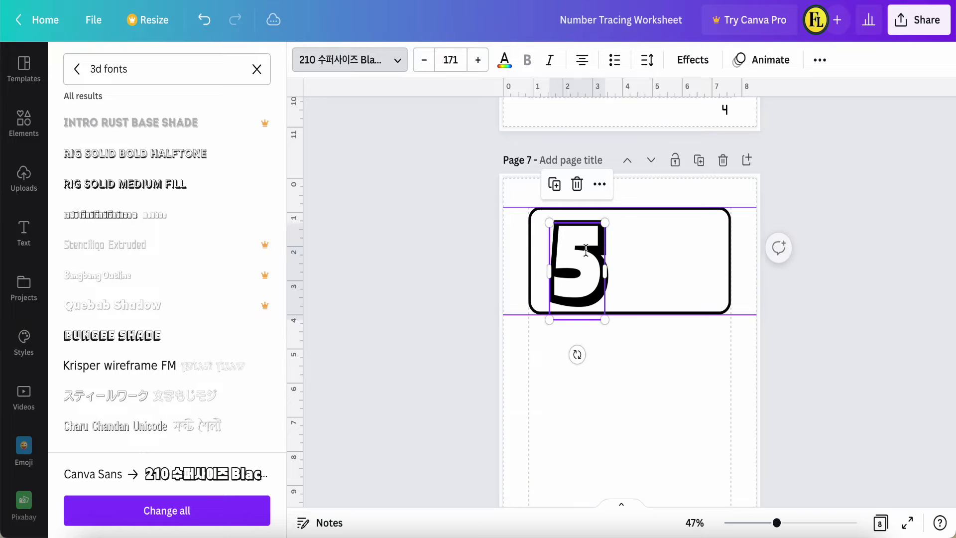
pyautogui.moveTo(778, 526); pyautogui.dragTo(791, 525)
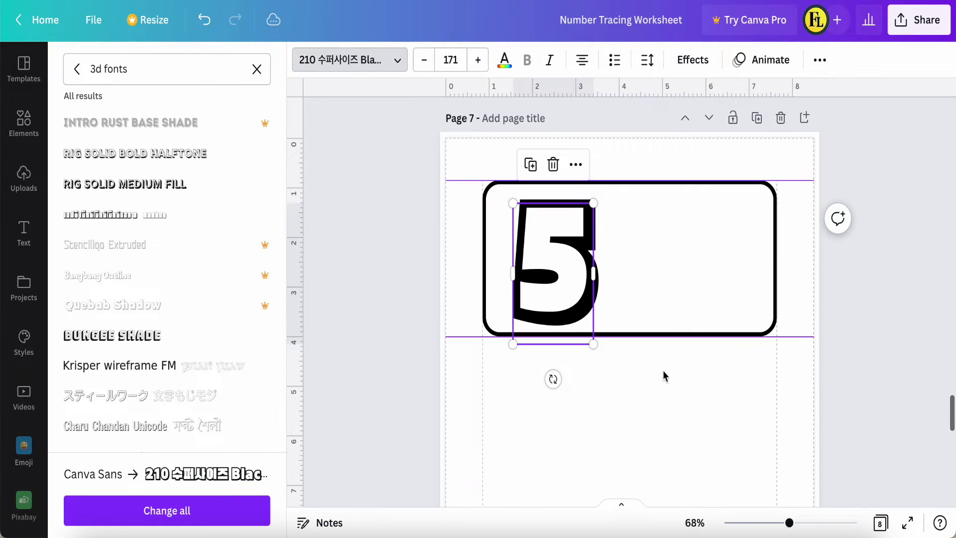
pyautogui.press('Escape')
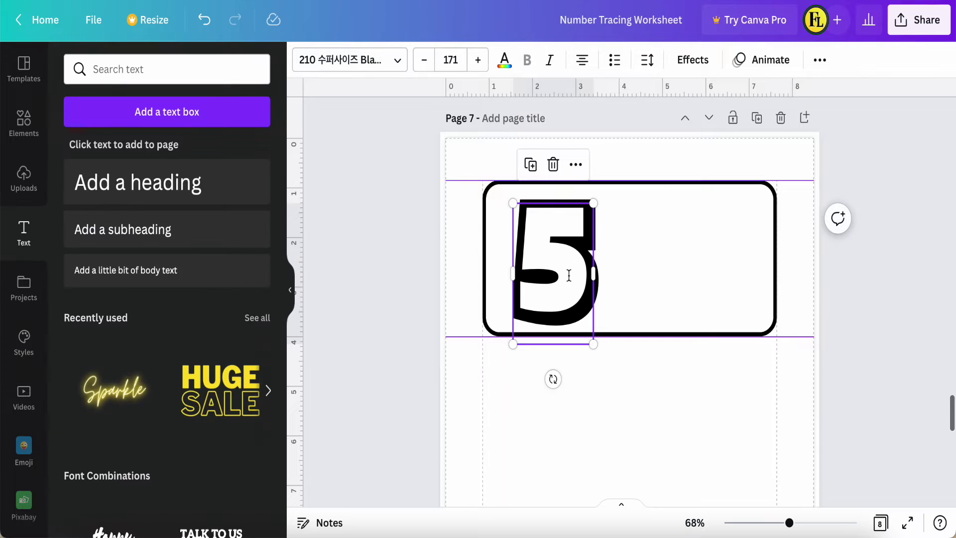
# Change the text colour of the large number 5 to the blue from the document colours
pyautogui.click(504, 58)
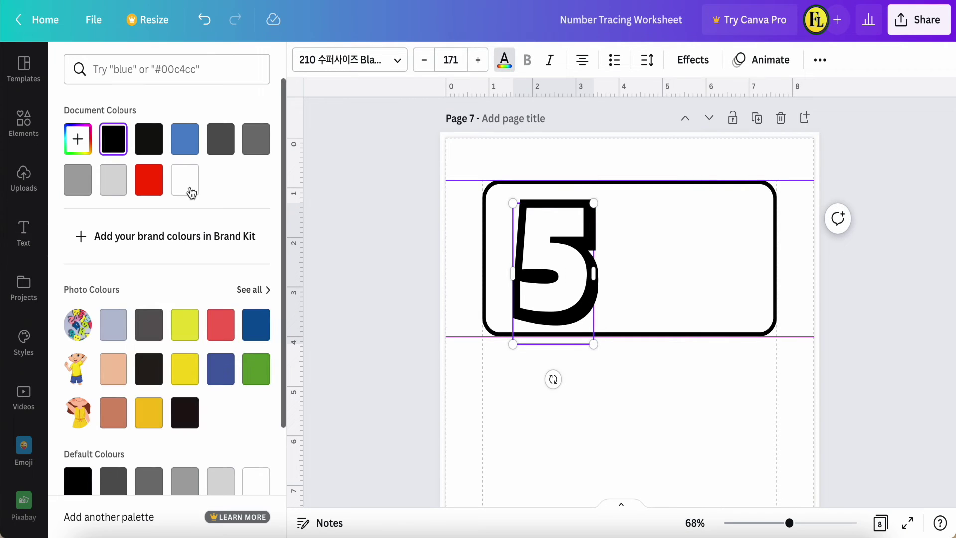
pyautogui.scroll(-3, 239, 354)
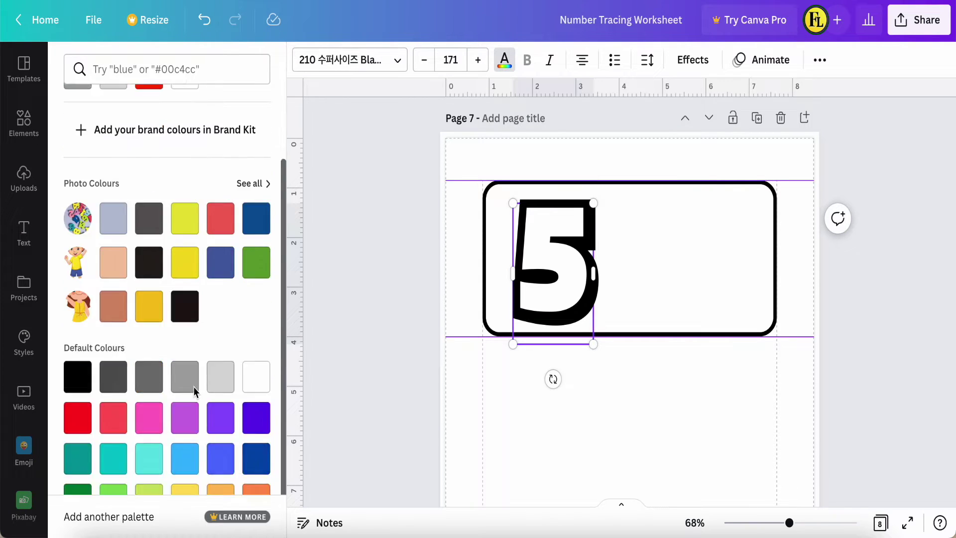
pyautogui.scroll(4, 249, 319)
pyautogui.scroll(-1, 251, 276)
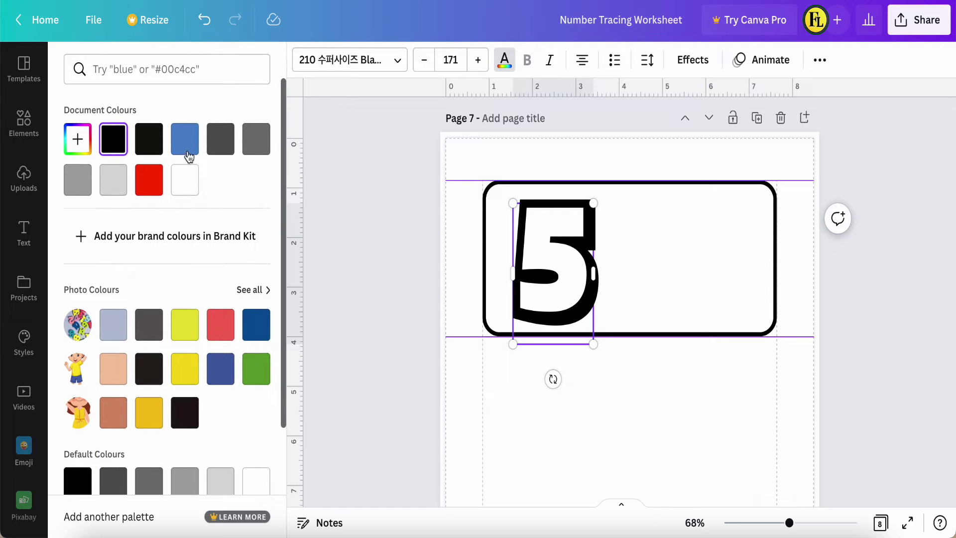
pyautogui.click(185, 138)
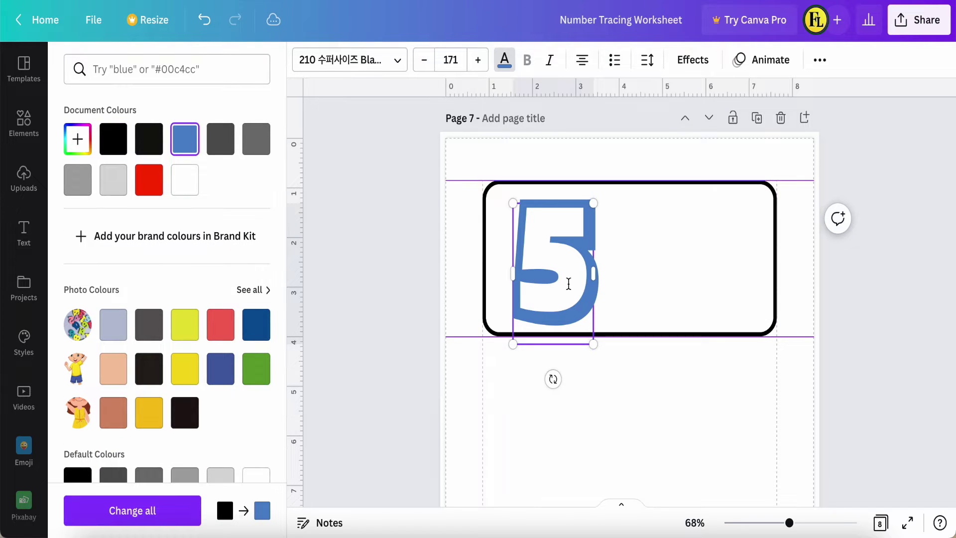
# Add another heading text box to page 7 just below the rounded frame
pyautogui.click(647, 281)
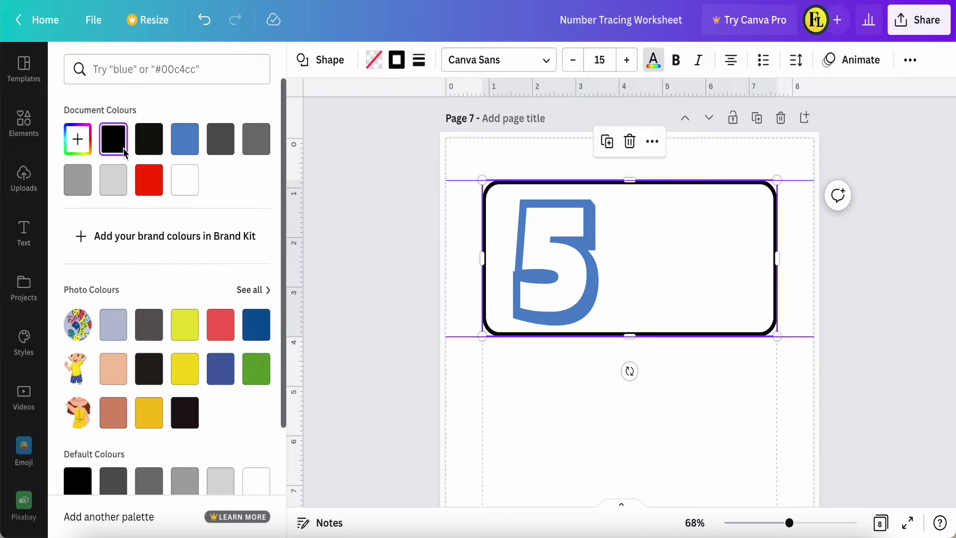
pyautogui.click(29, 234)
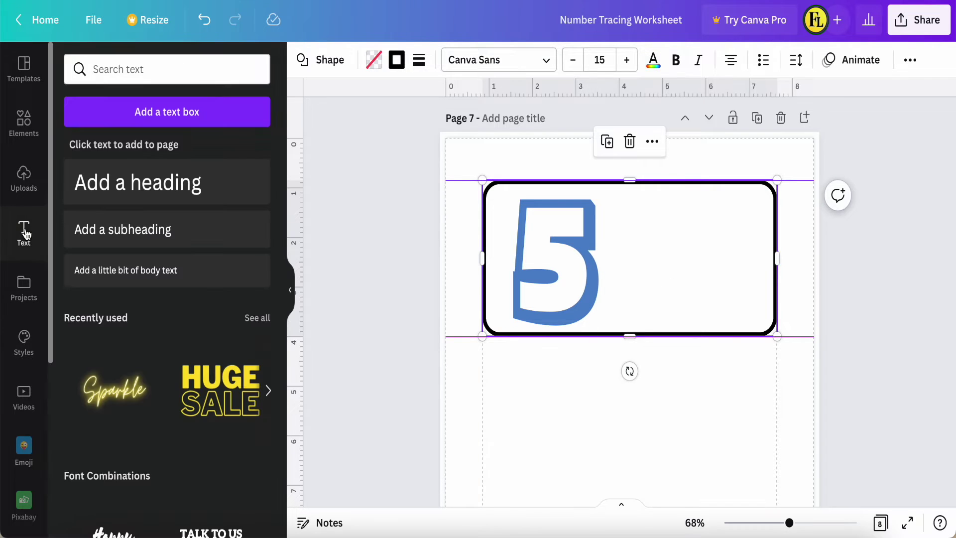
pyautogui.click(153, 186)
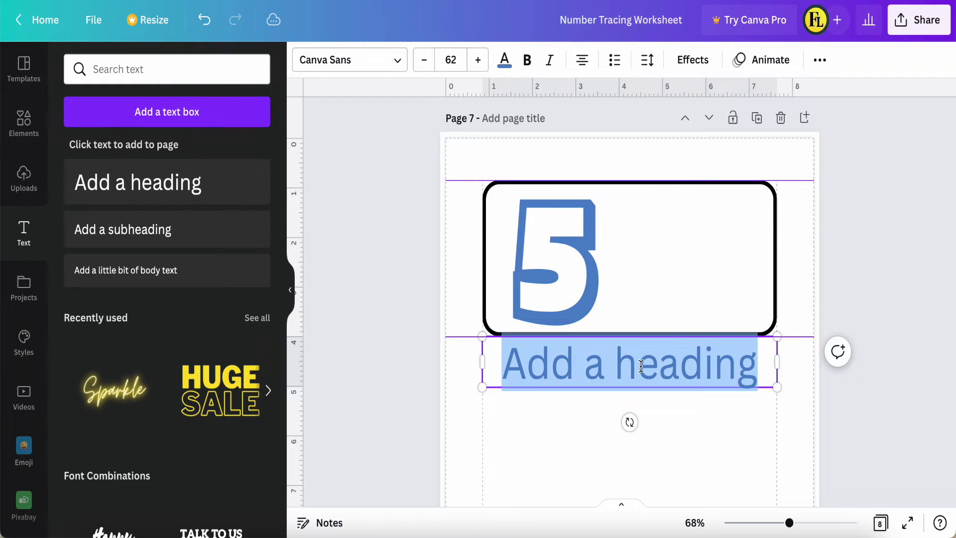
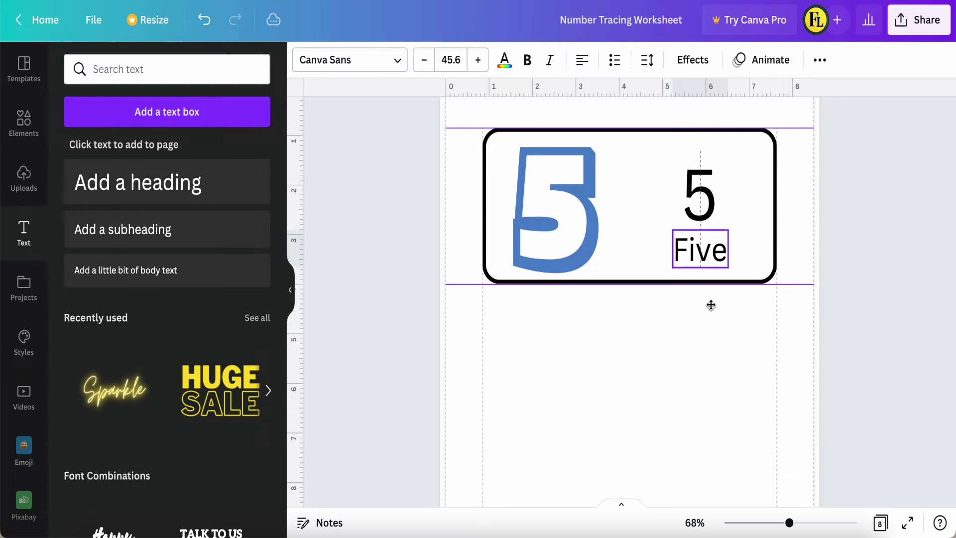
# Compare the font and size of the "Five" label with the "Four" label on page 6
pyautogui.click(704, 241)
pyautogui.click(652, 299)
pyautogui.click(700, 249)
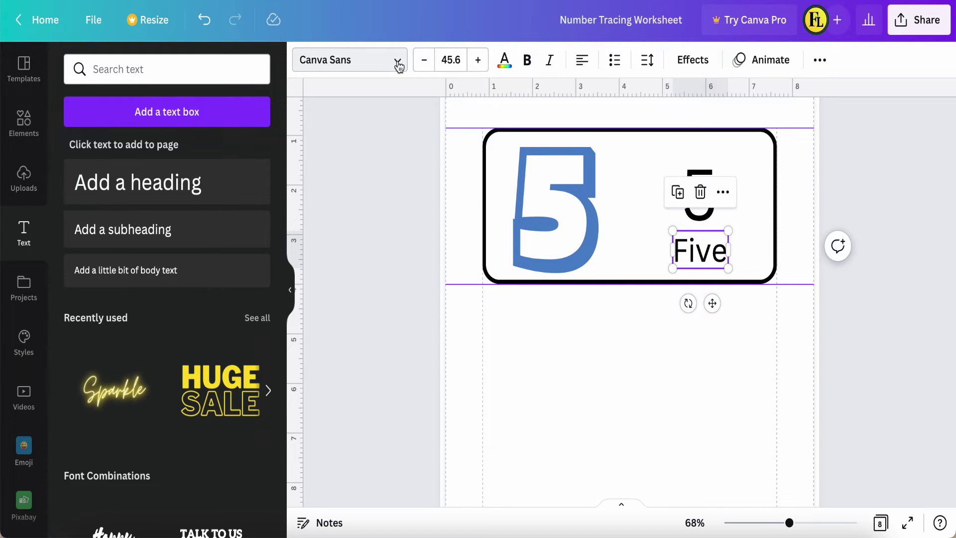
pyautogui.click(534, 354)
pyautogui.scroll(6, 555, 362)
pyautogui.scroll(5, 564, 364)
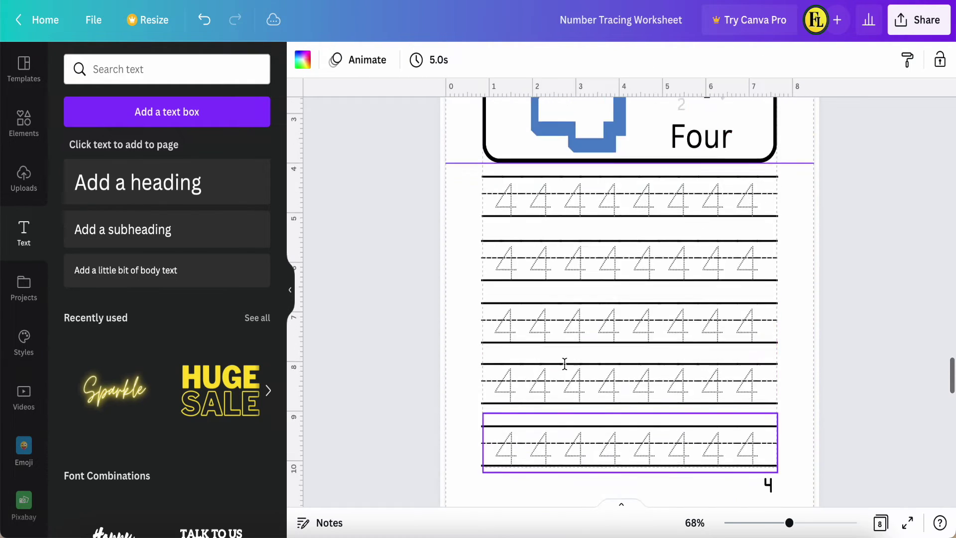
pyautogui.click(687, 259)
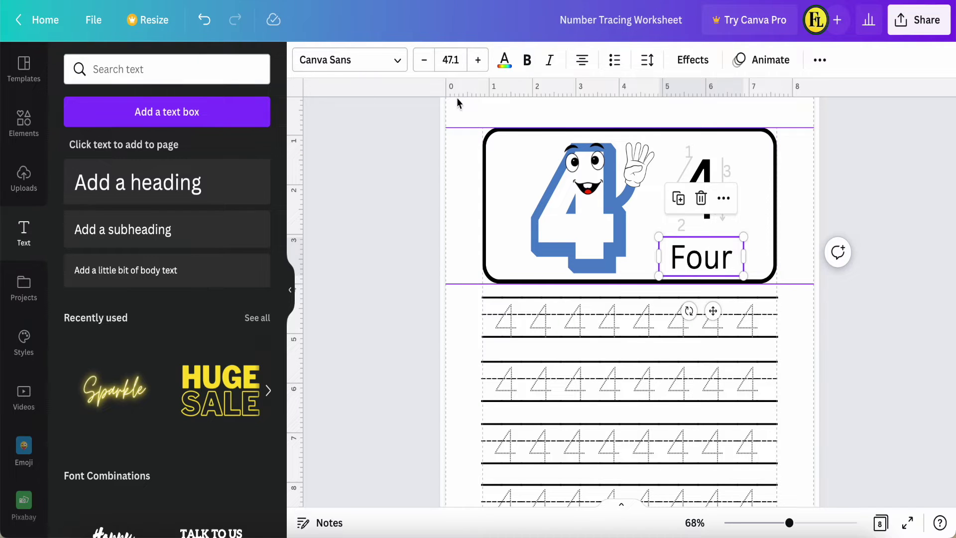
pyautogui.scroll(-10, 465, 320)
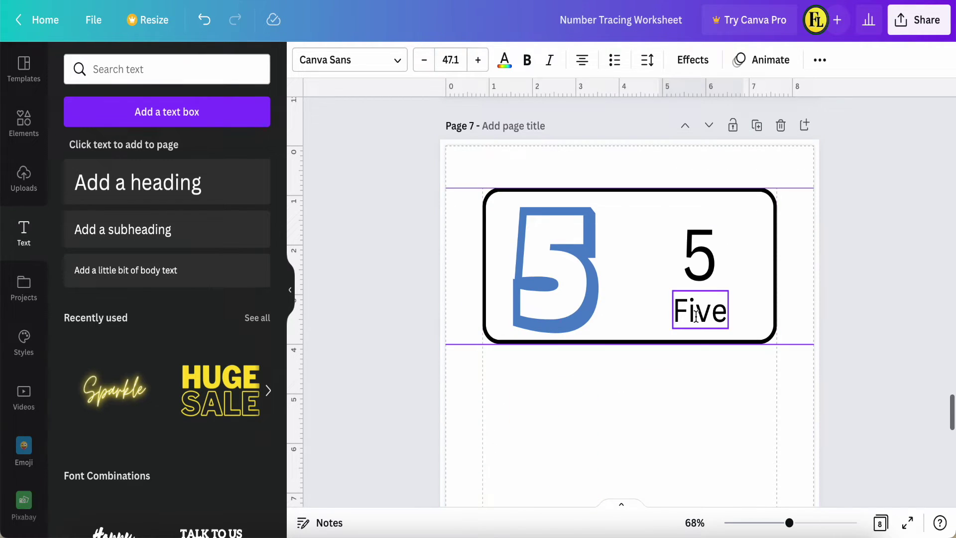
pyautogui.click(697, 315)
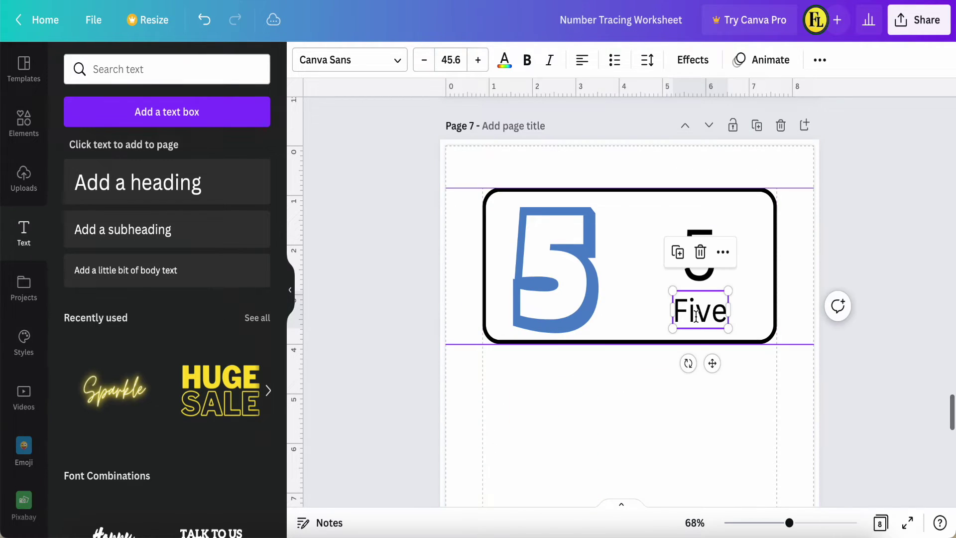
pyautogui.click(646, 399)
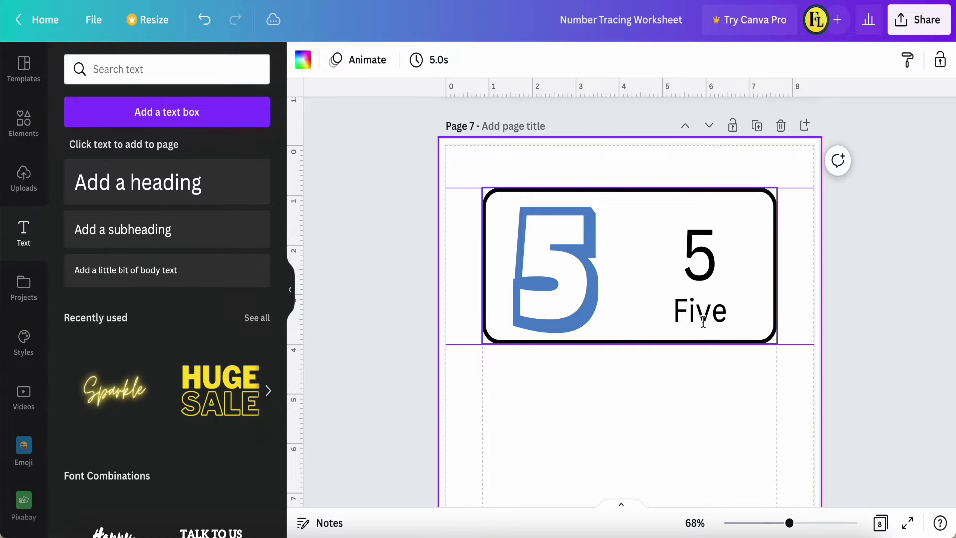
# Shift the large blue 5 slightly to the right inside the rounded frame
pyautogui.moveTo(558, 277); pyautogui.dragTo(566, 278)
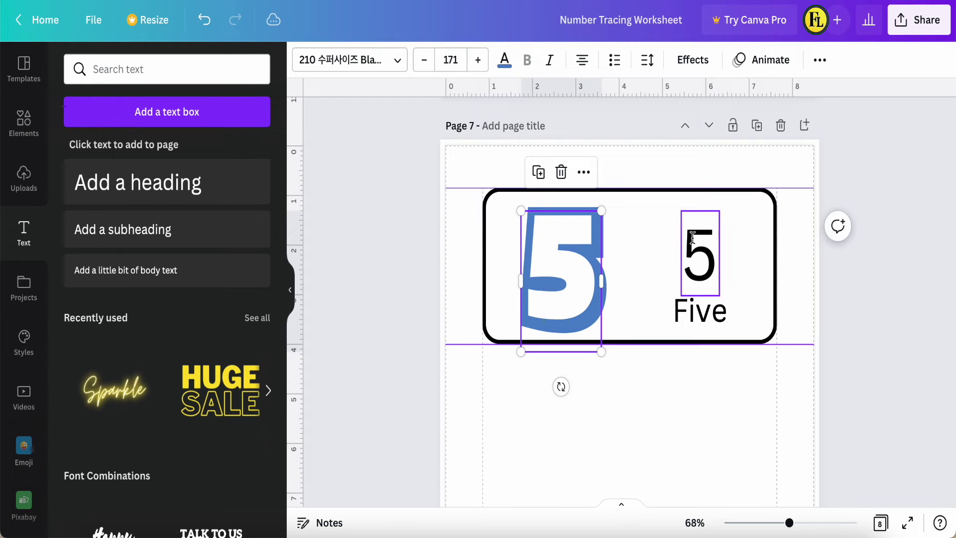
pyautogui.scroll(-1, 641, 271)
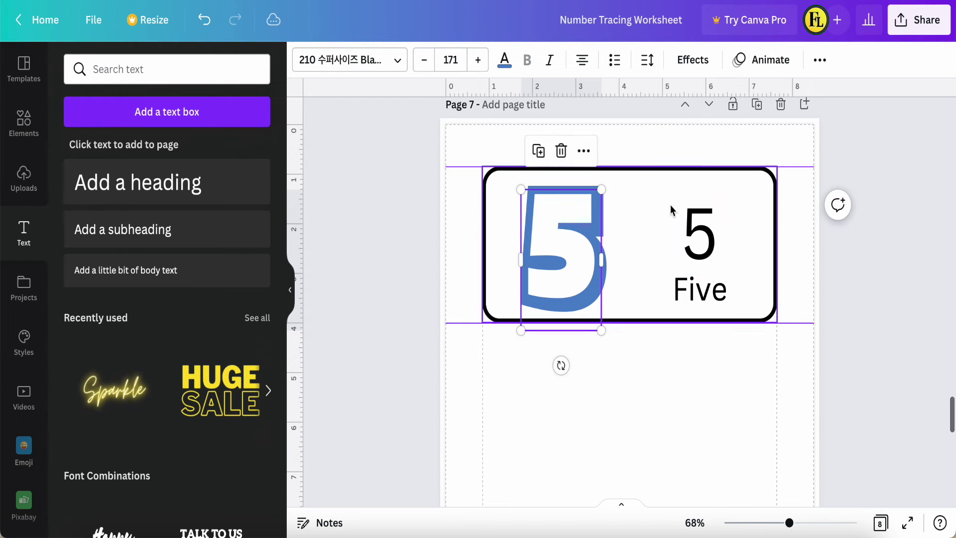
pyautogui.click(452, 260)
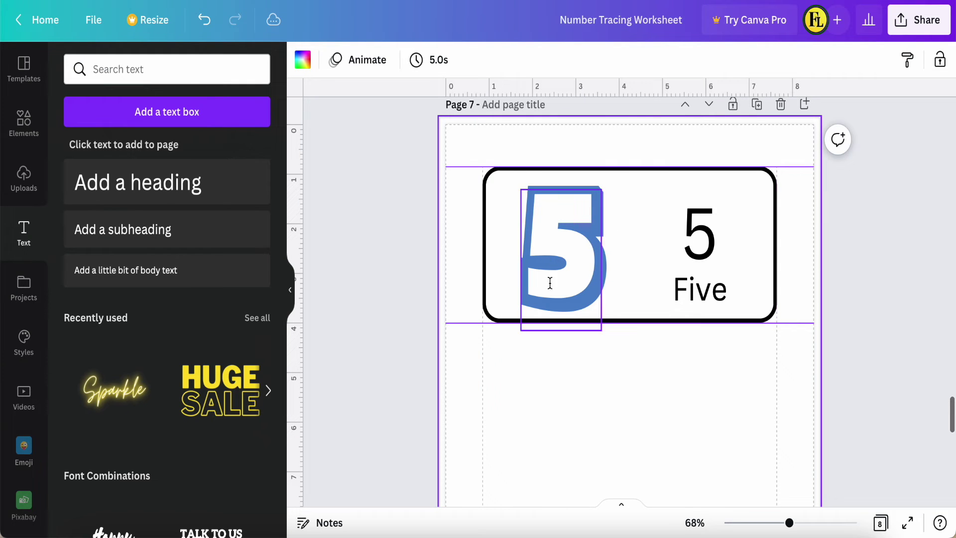
# Search the elements for "eyes" and add the cartoon eyes with thick raised eyebrows to page 7
pyautogui.scroll(2, 395, 252)
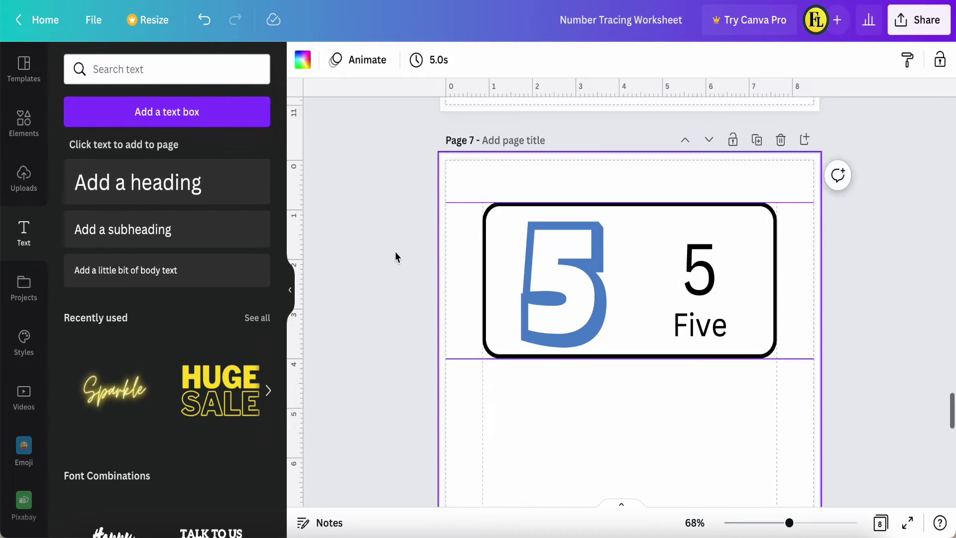
pyautogui.scroll(10, 396, 252)
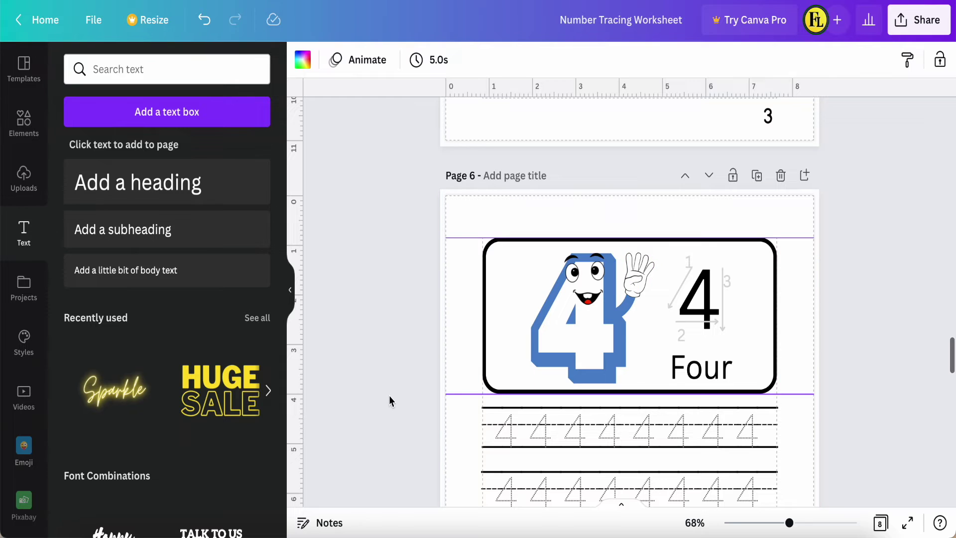
pyautogui.scroll(-10, 389, 401)
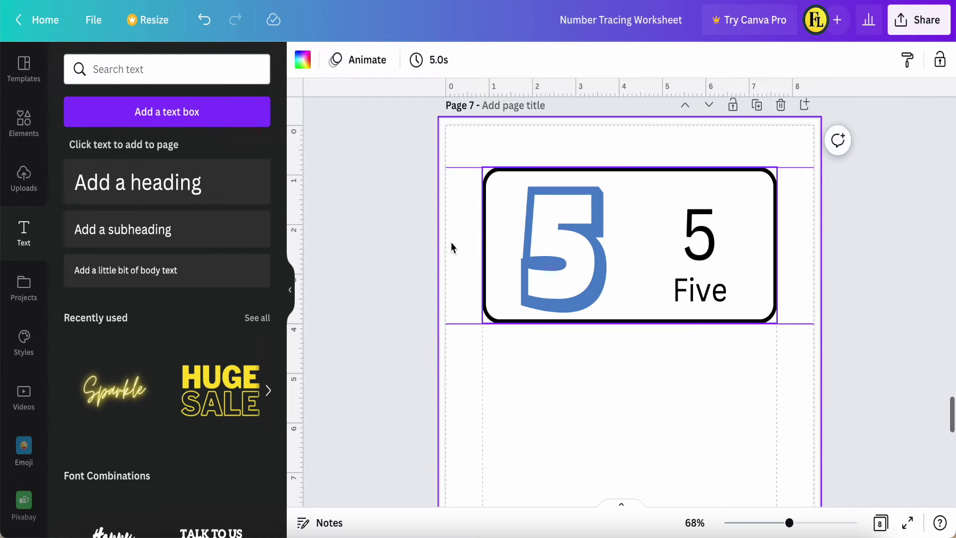
pyautogui.click(24, 125)
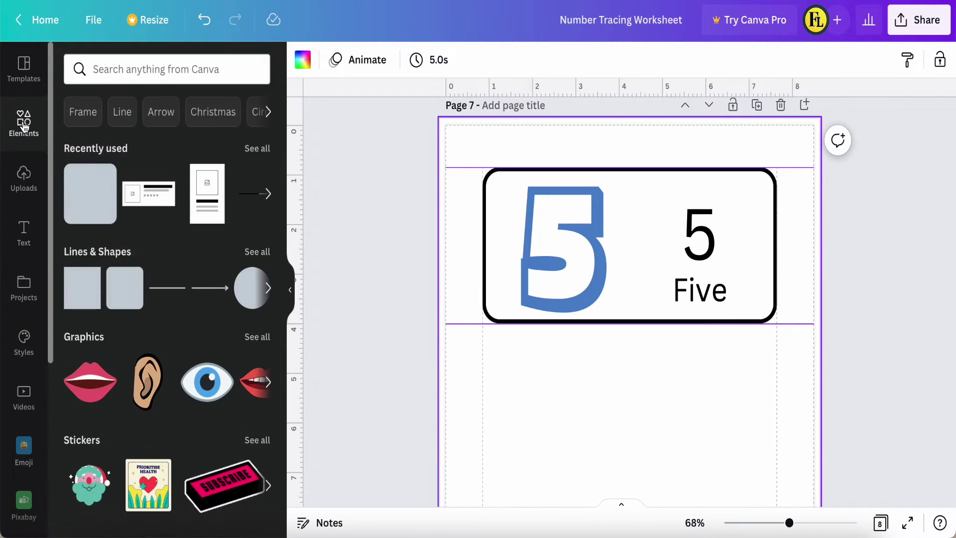
pyautogui.click(160, 69)
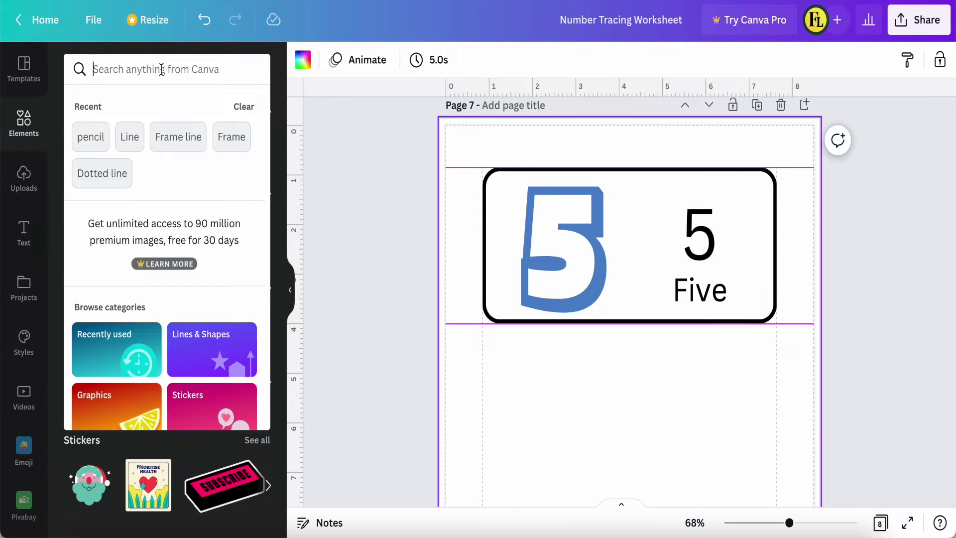
pyautogui.write('eyes')
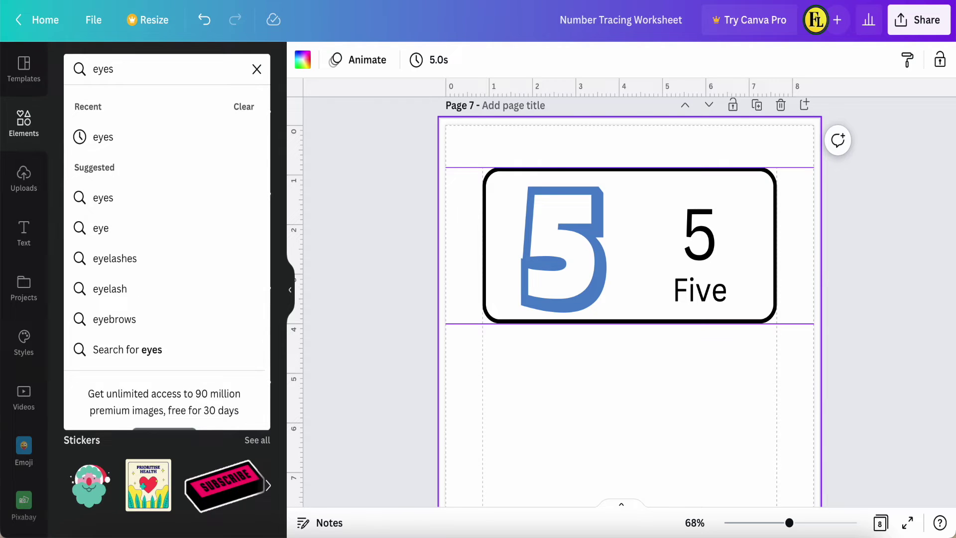
pyautogui.press('Return')
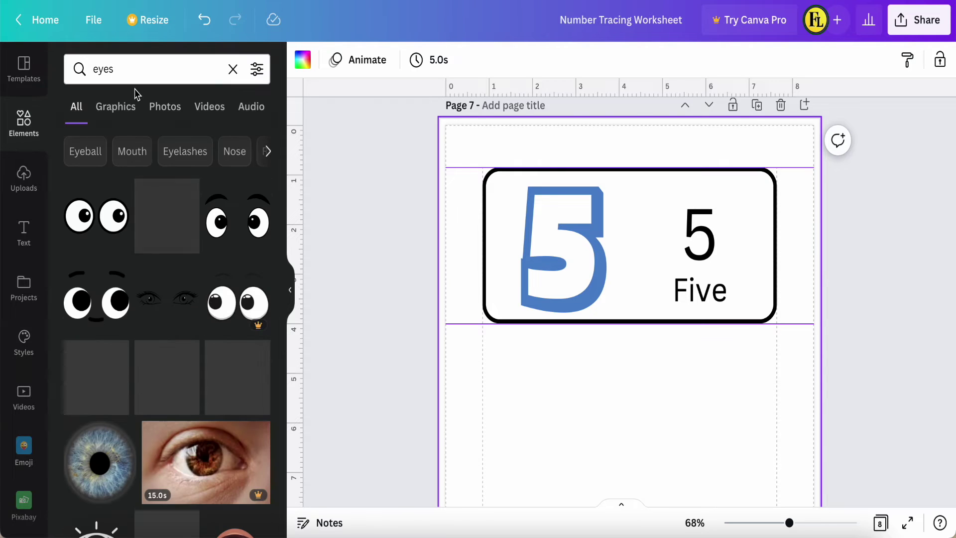
pyautogui.click(228, 235)
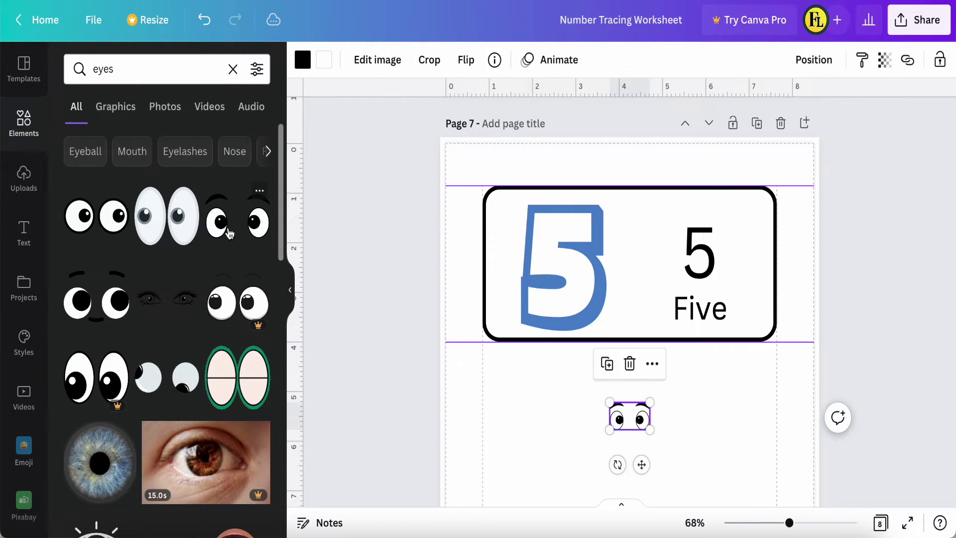
# Place the eyes on the upper part of the large blue 5 and enlarge them slightly
pyautogui.moveTo(642, 465); pyautogui.dragTo(573, 270)
pyautogui.rightClick(574, 270)
pyautogui.click(621, 409)
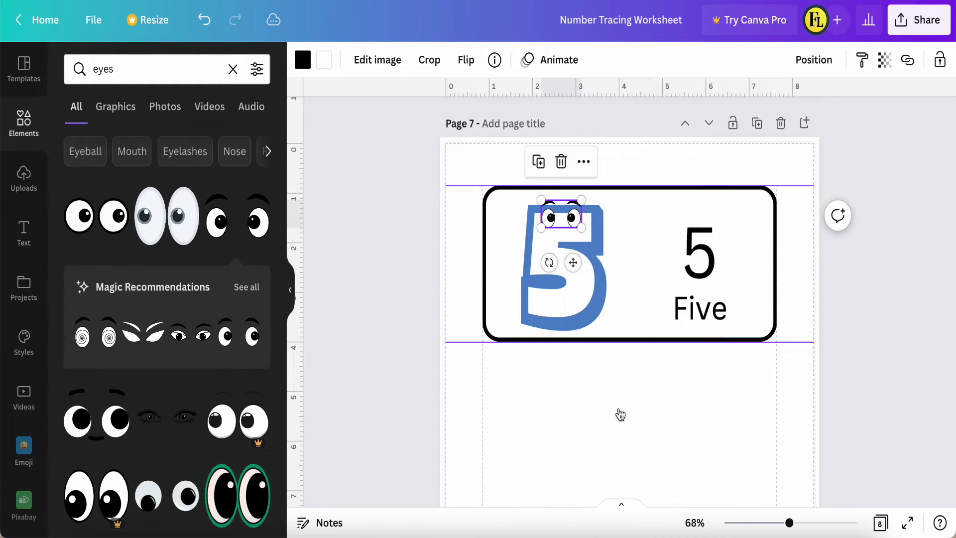
pyautogui.moveTo(582, 229); pyautogui.dragTo(589, 232)
pyautogui.moveTo(577, 267); pyautogui.dragTo(574, 269)
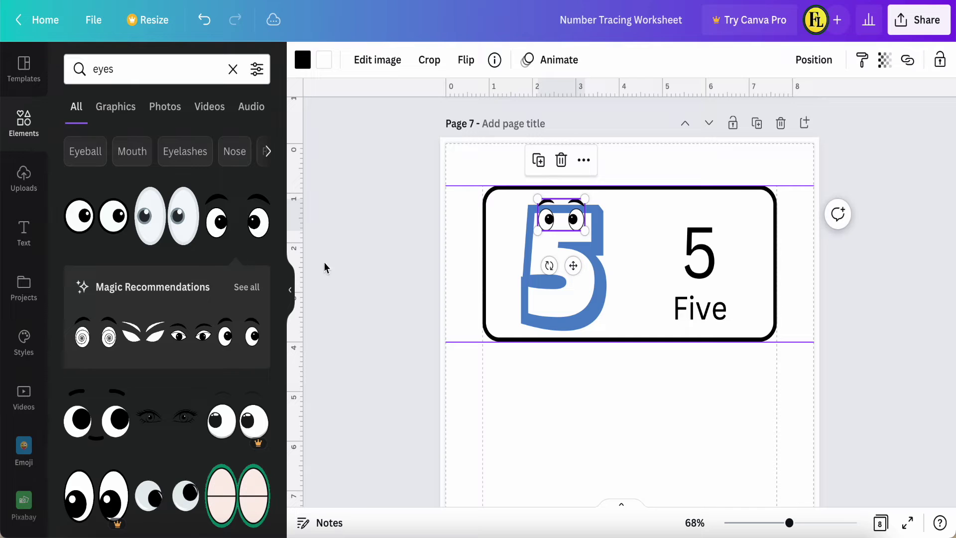
# Search the elements for "mouth", add the black-and-white toothy grin and place it small beneath the eyes on the large 5
pyautogui.click(233, 68)
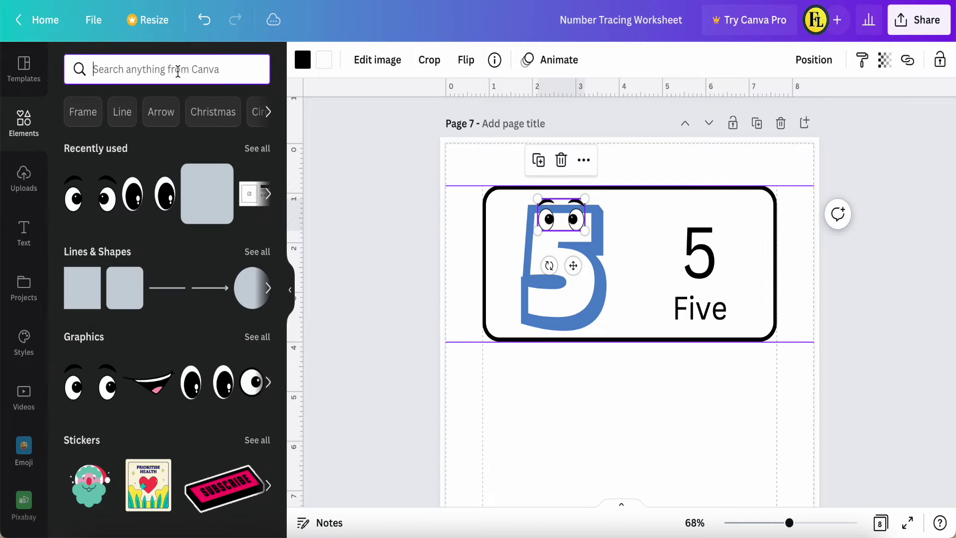
pyautogui.write('mouth')
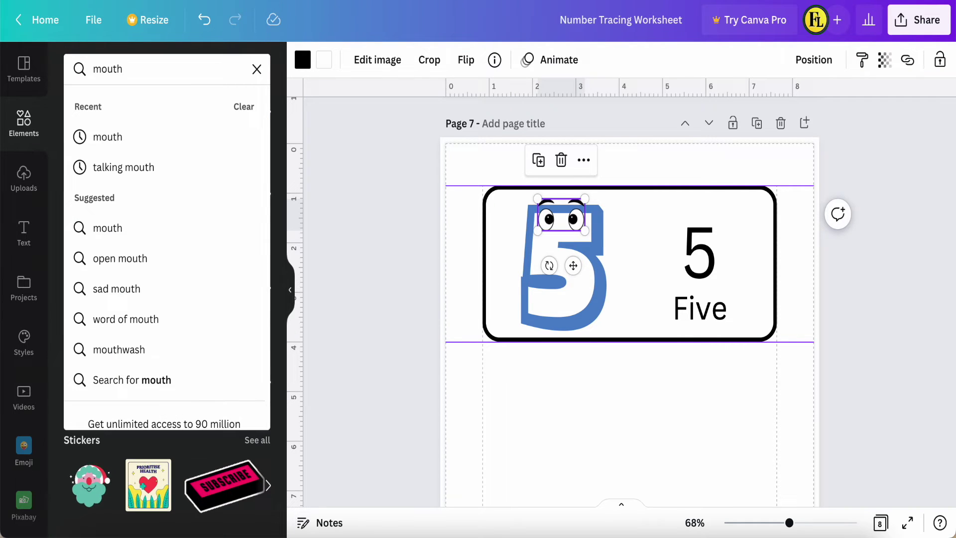
pyautogui.click(106, 138)
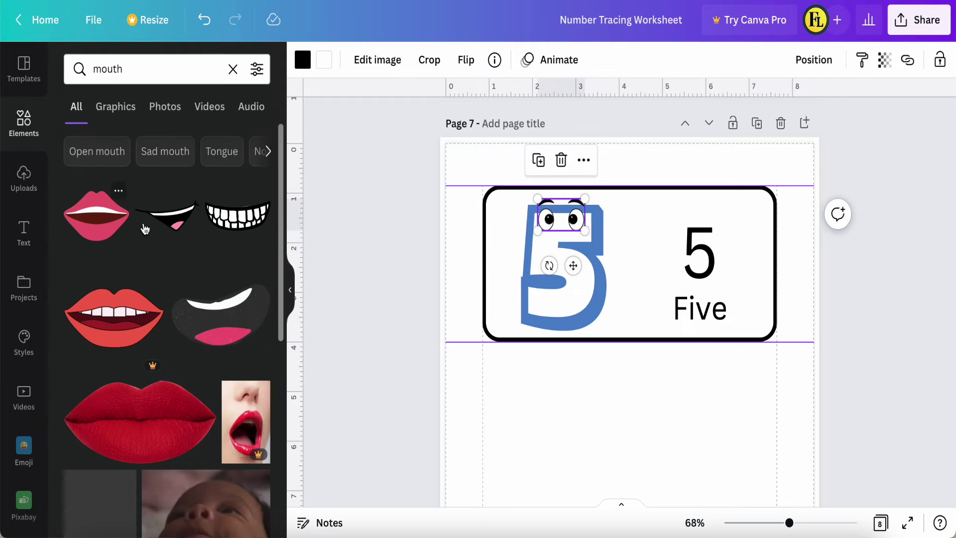
pyautogui.click(237, 227)
pyautogui.moveTo(704, 448); pyautogui.dragTo(571, 293)
pyautogui.click(587, 407)
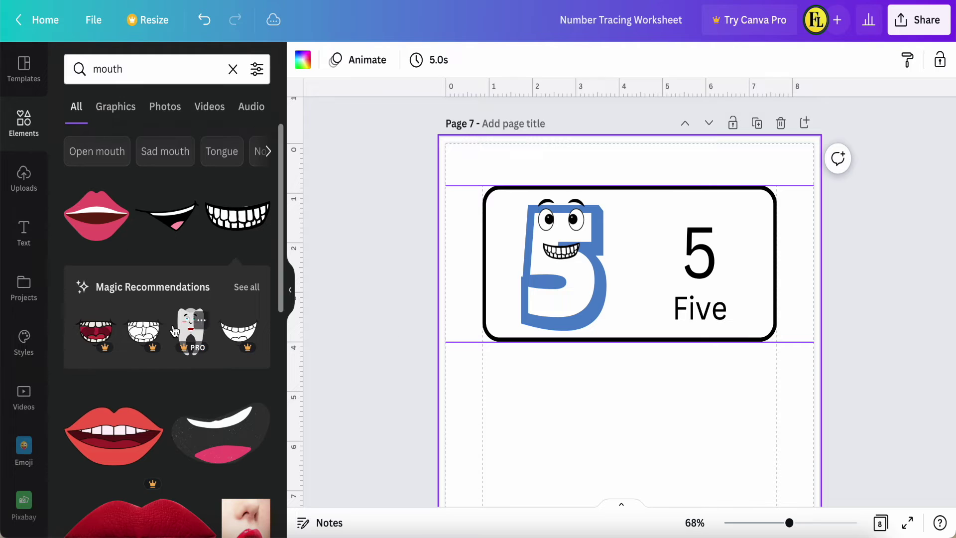
# Search the elements for "curved" and add the thick quarter-circle band to page 7
pyautogui.click(233, 69)
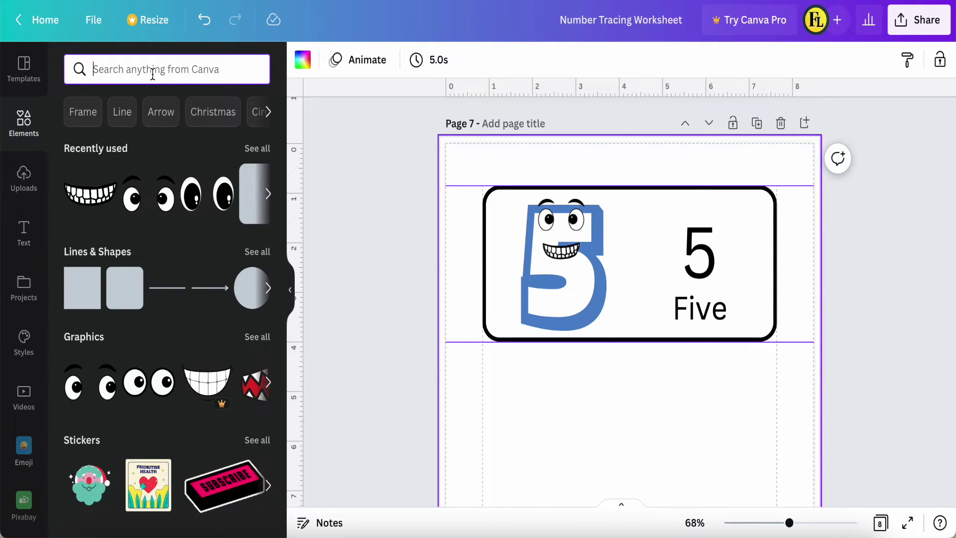
pyautogui.write('curved')
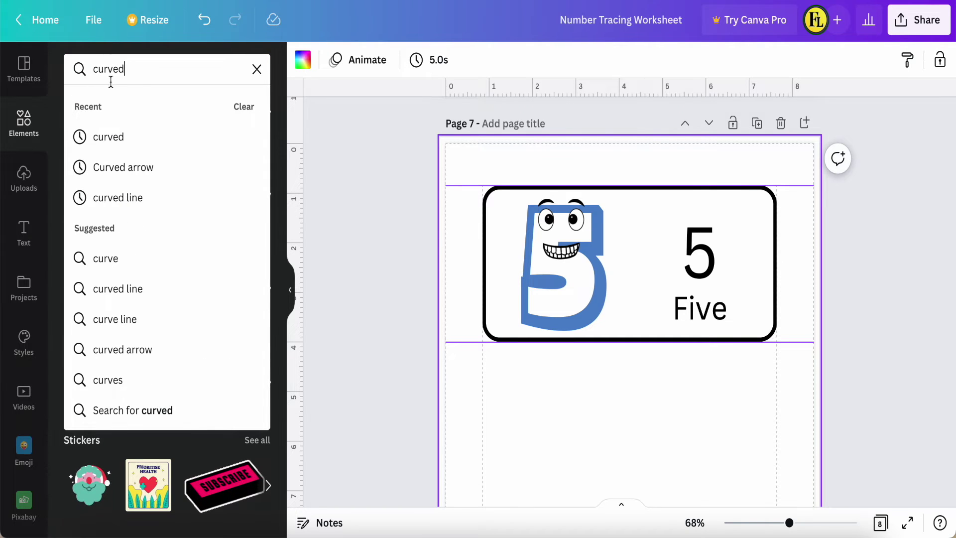
pyautogui.click(101, 142)
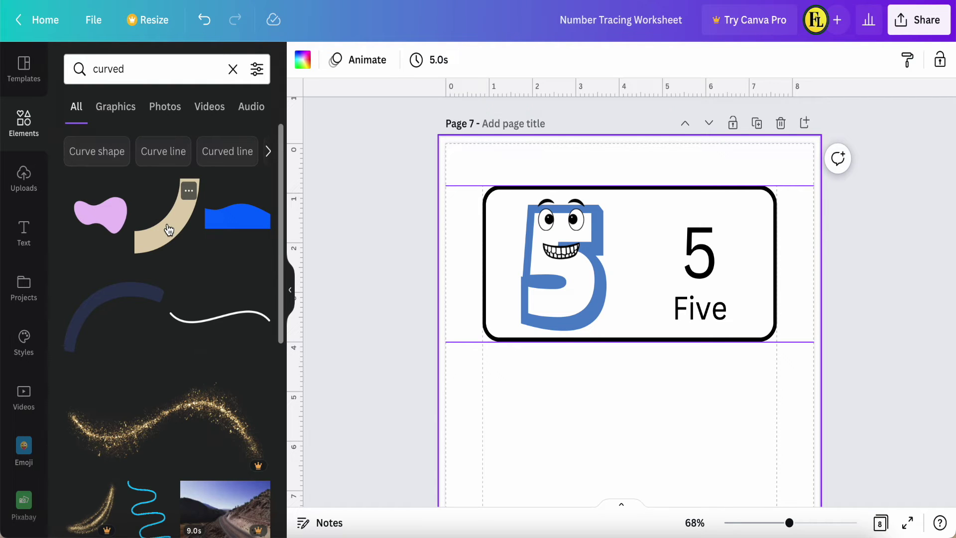
pyautogui.click(169, 229)
# Attach the small curved band to the large 5's right side as an arm and colour it the same blue
pyautogui.moveTo(643, 471); pyautogui.dragTo(627, 321)
pyautogui.click(304, 60)
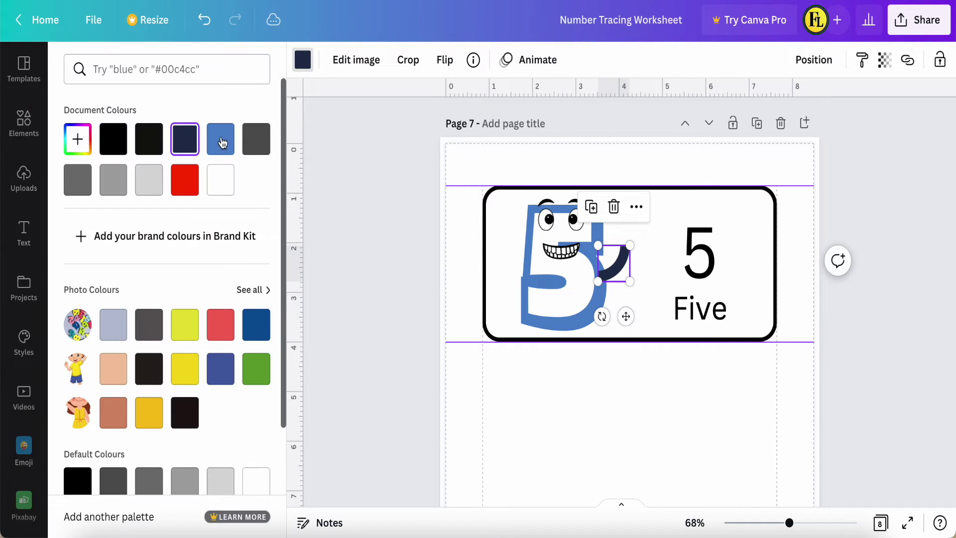
pyautogui.click(221, 139)
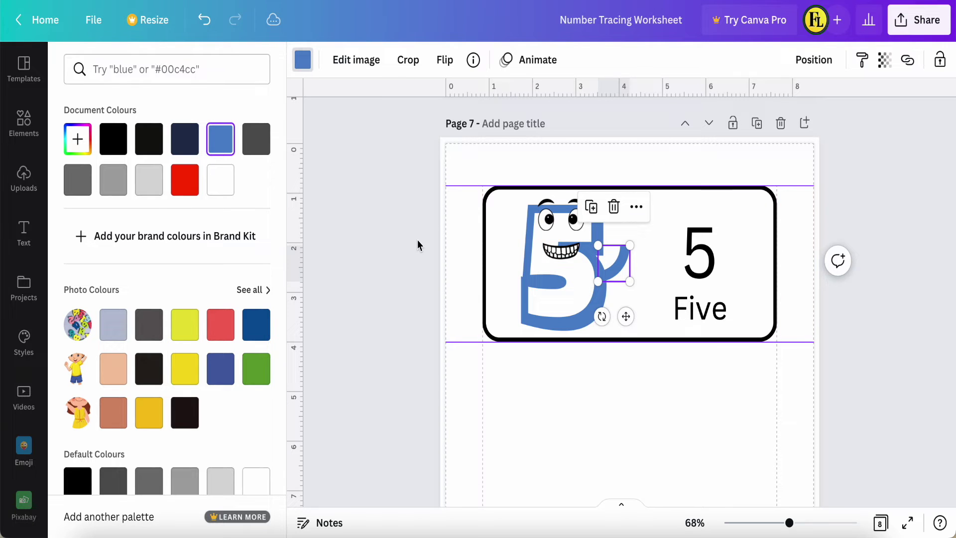
# Search the elements for "cartoon hands"
pyautogui.click(23, 122)
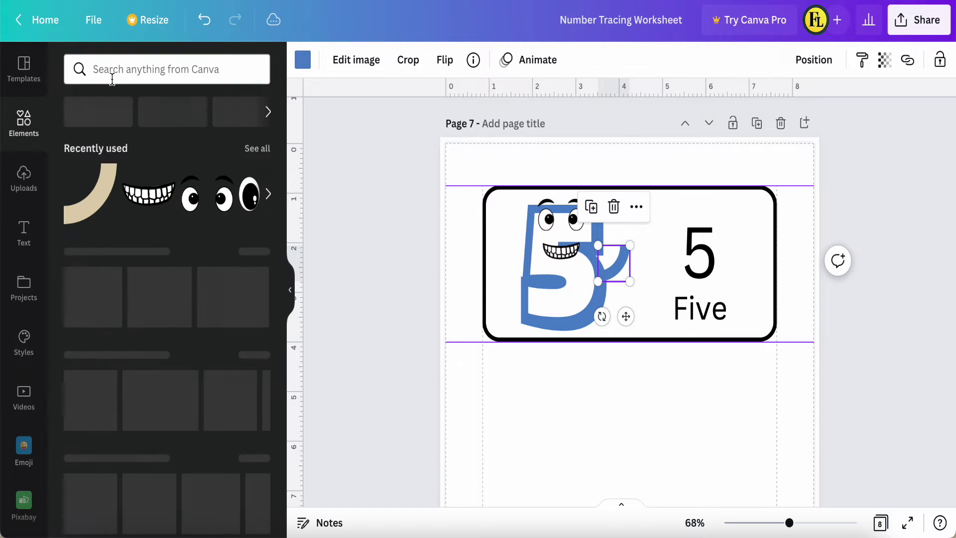
pyautogui.click(117, 66)
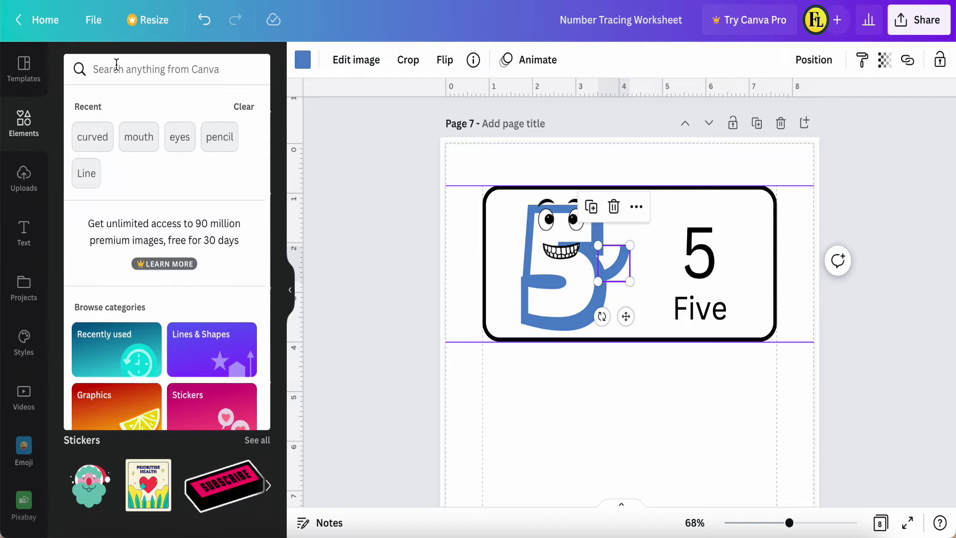
pyautogui.write('co')
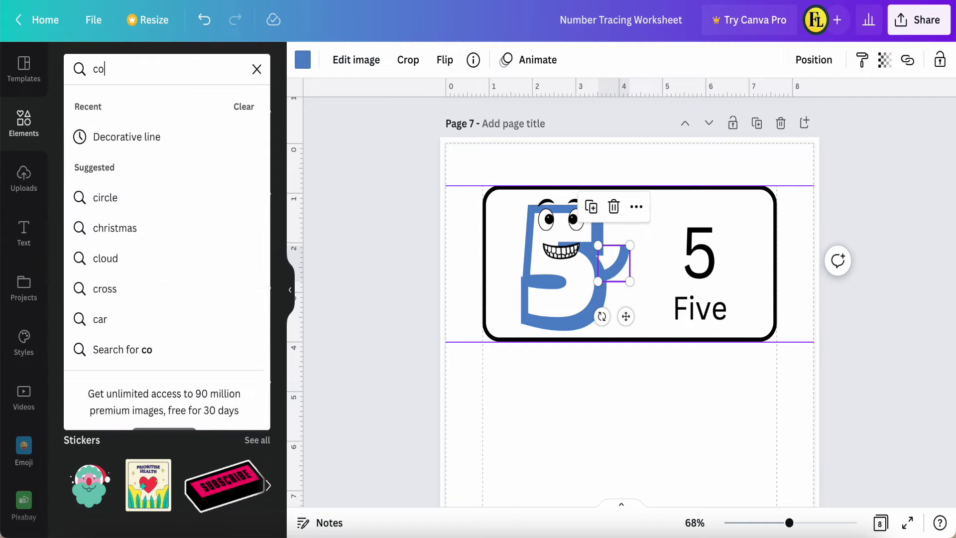
pyautogui.press('BackSpace')
pyautogui.write('a')
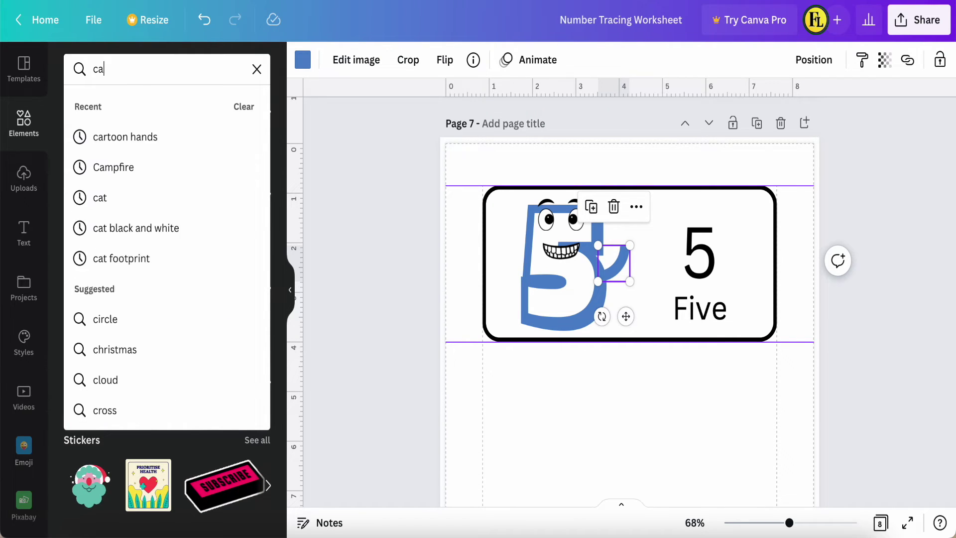
pyautogui.write('rtoon')
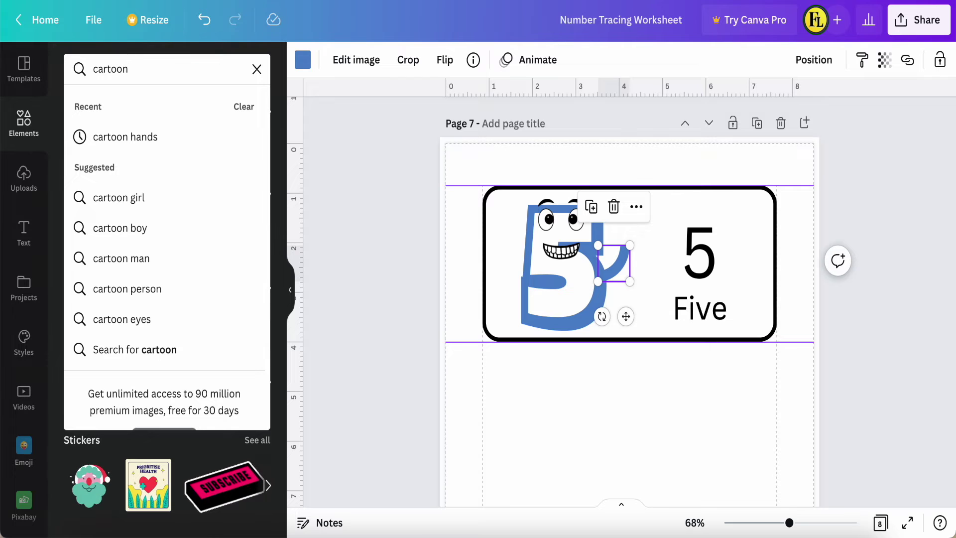
pyautogui.click(109, 137)
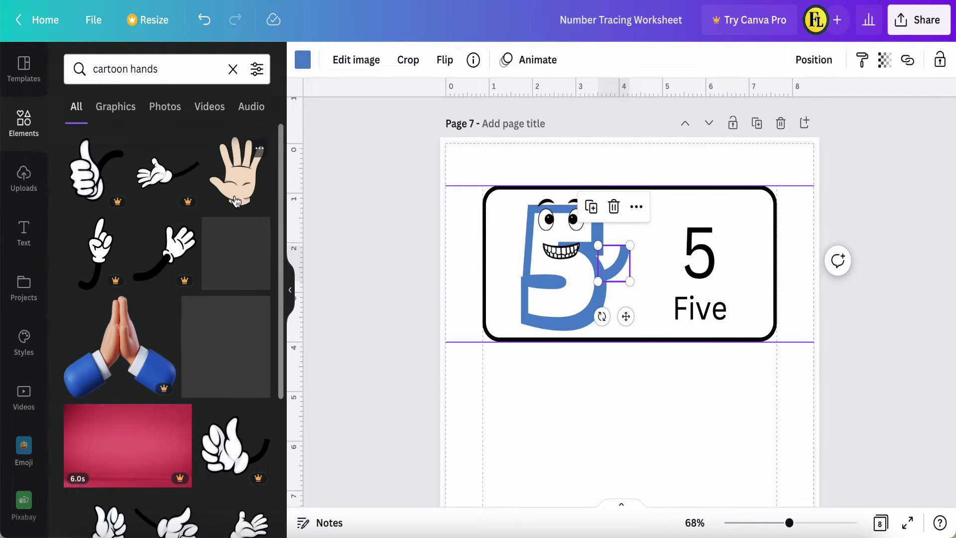
# Show elements similar to the free Five Cartoon Hand Sign and add the open palm with closed fingers to page 7
pyautogui.click(260, 150)
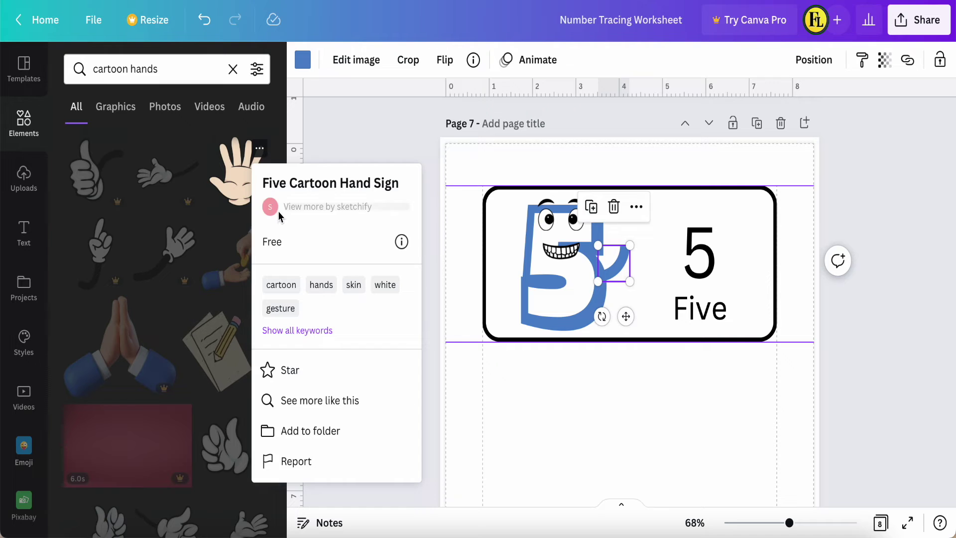
pyautogui.click(307, 408)
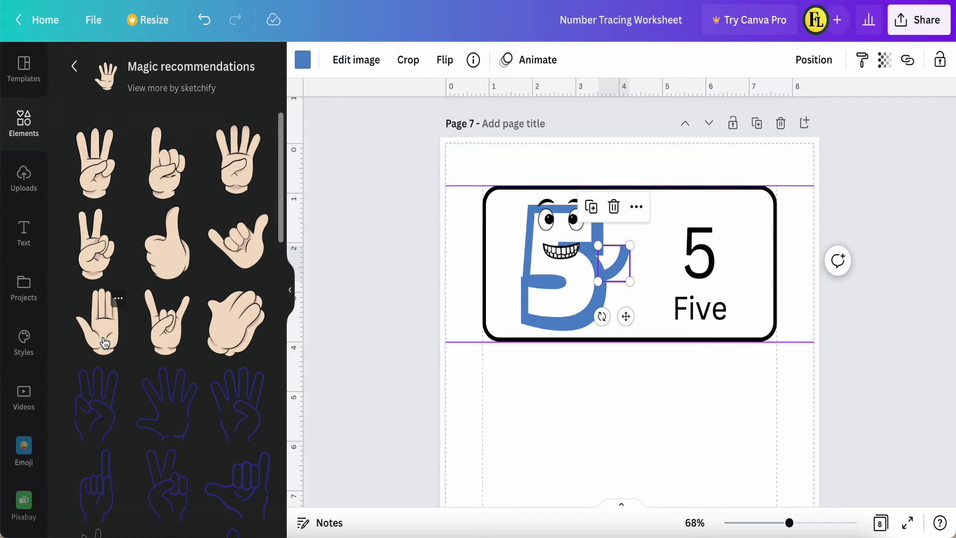
pyautogui.scroll(-1, 104, 343)
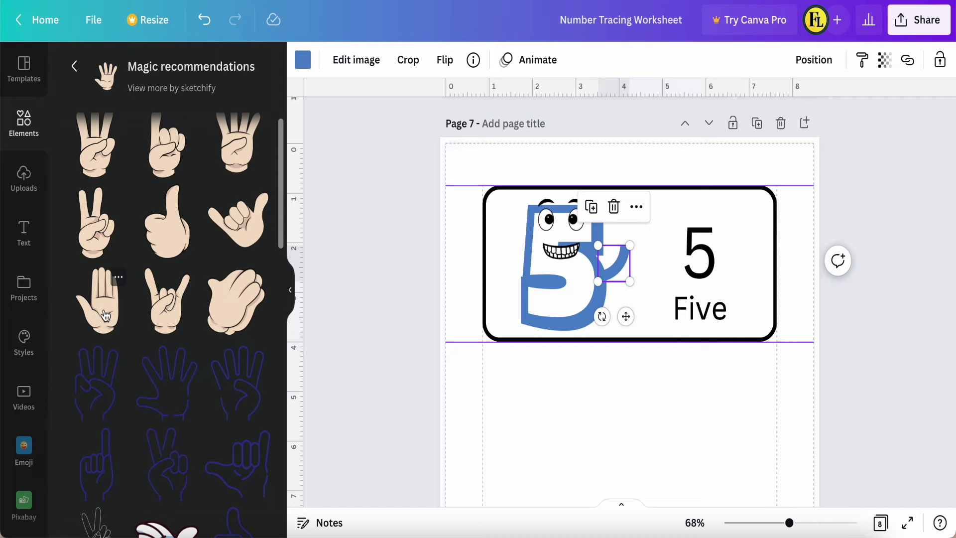
pyautogui.moveTo(105, 313); pyautogui.dragTo(604, 348)
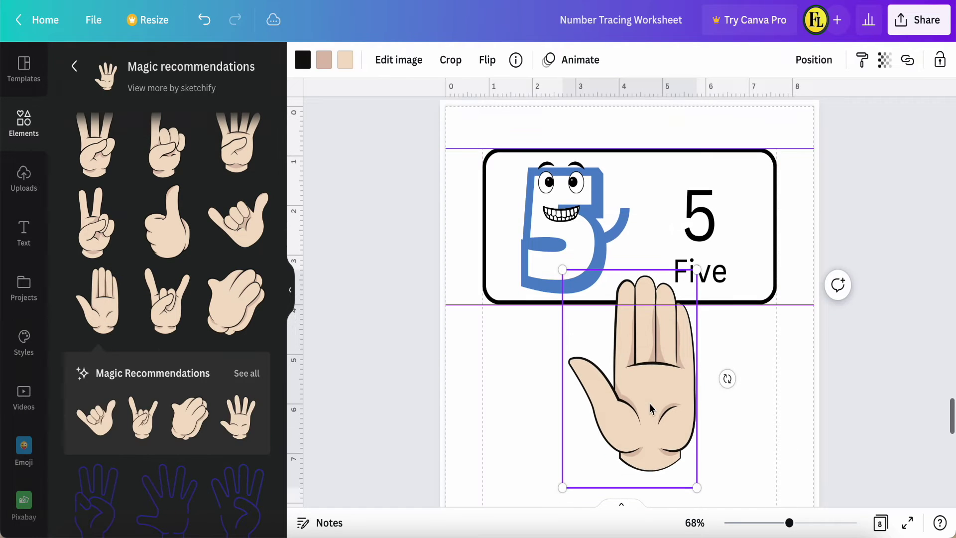
# Shrink the open palm, tilt it slightly and place it at the end of the blue arm
pyautogui.moveTo(697, 488); pyautogui.dragTo(602, 267)
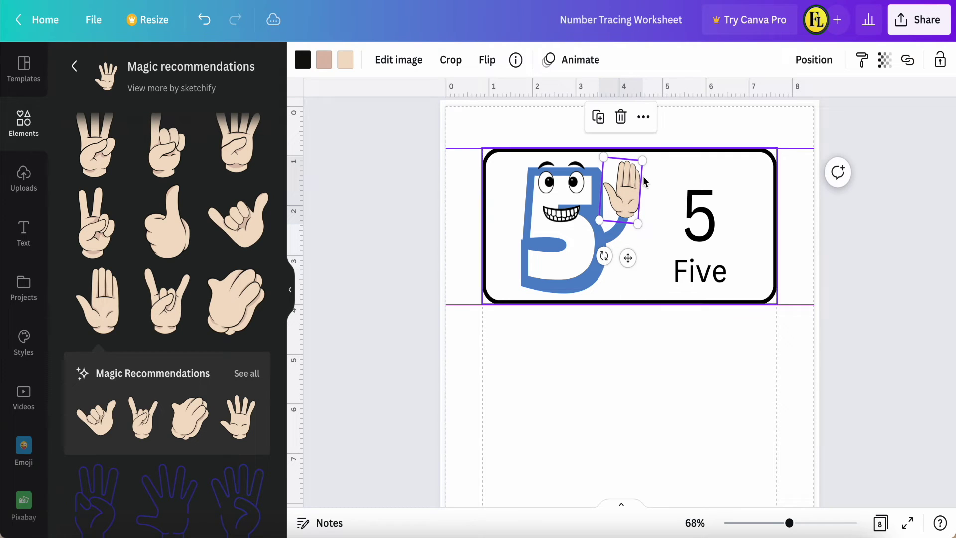
pyautogui.moveTo(604, 158); pyautogui.dragTo(610, 166)
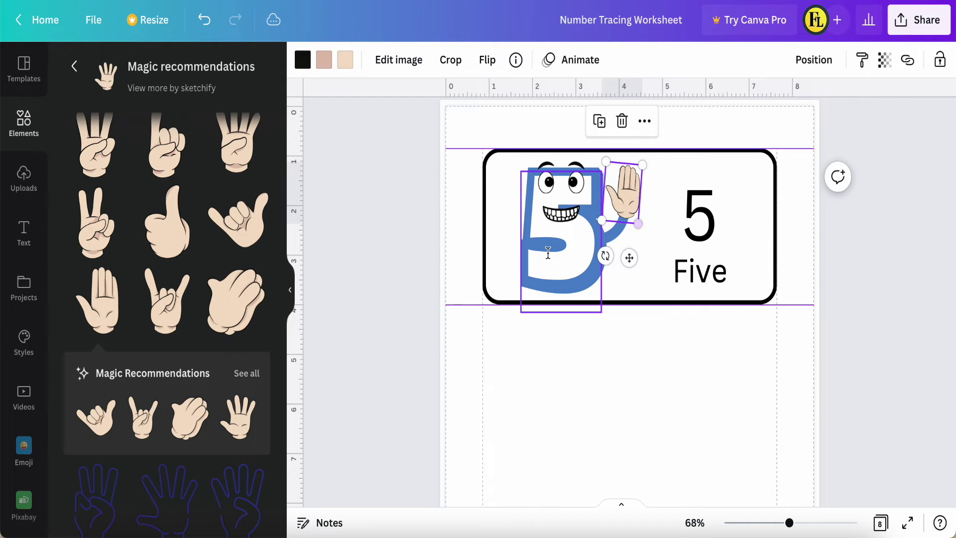
# Change both skin tones of the open palm to white
pyautogui.click(325, 60)
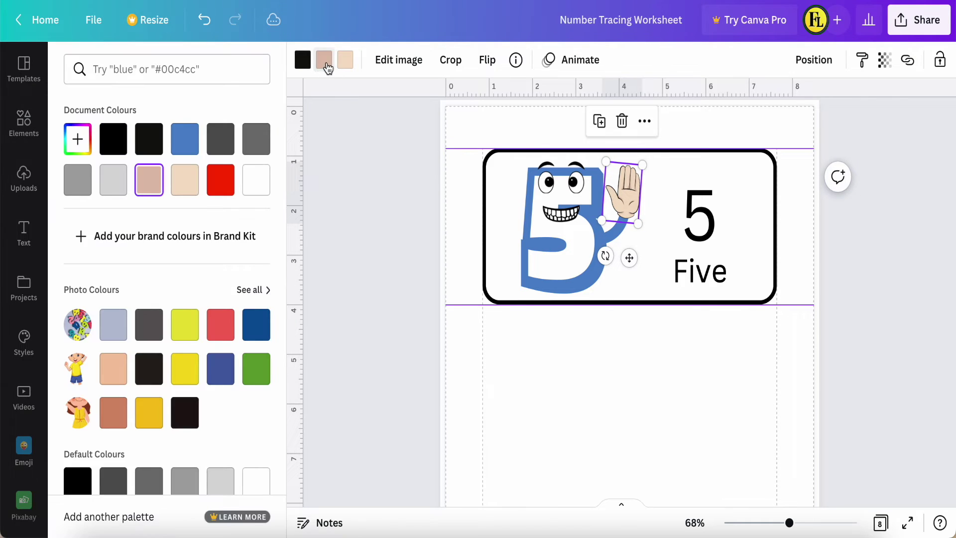
pyautogui.click(326, 67)
pyautogui.click(327, 67)
pyautogui.click(256, 180)
pyautogui.click(345, 60)
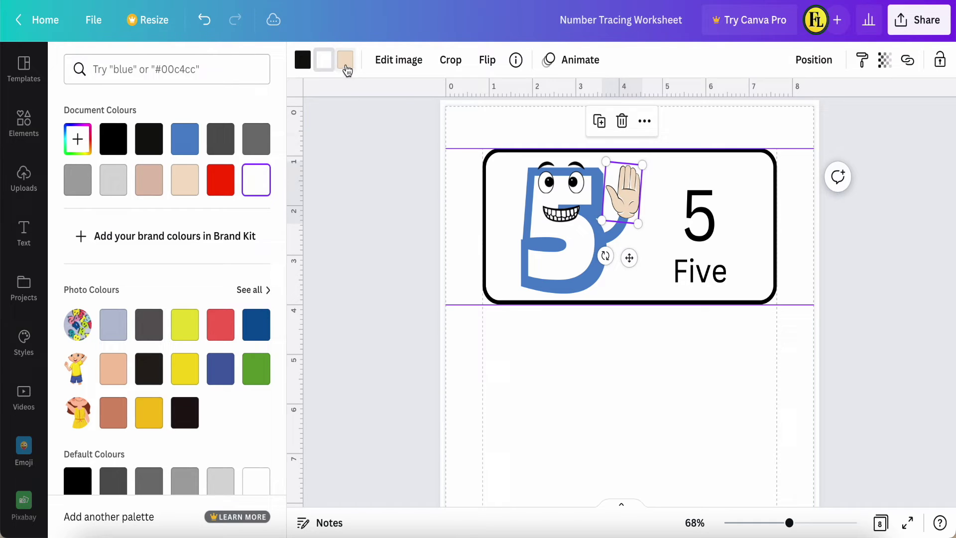
pyautogui.click(256, 179)
pyautogui.click(367, 190)
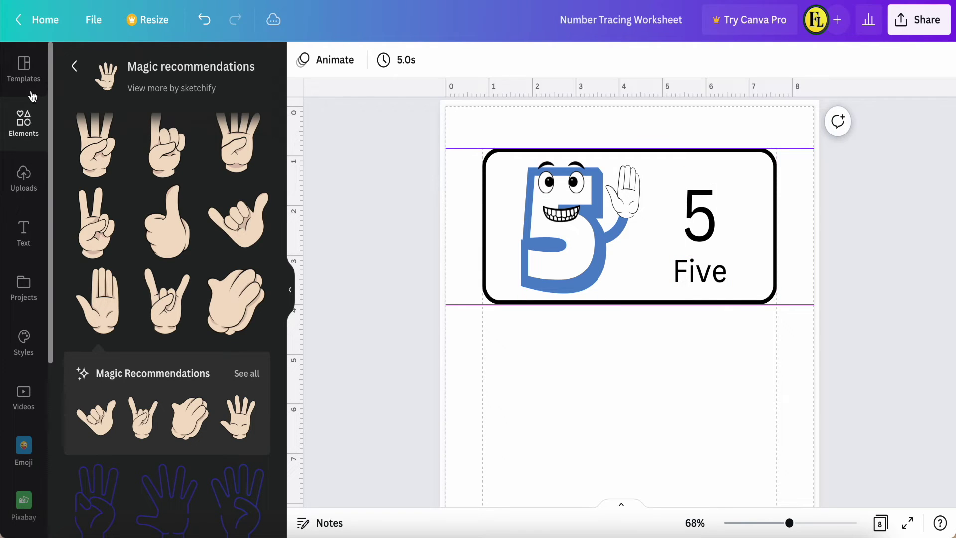
# Clear the hand search and add the straight line with a filled arrowhead from the lines and shapes collection
pyautogui.click(74, 66)
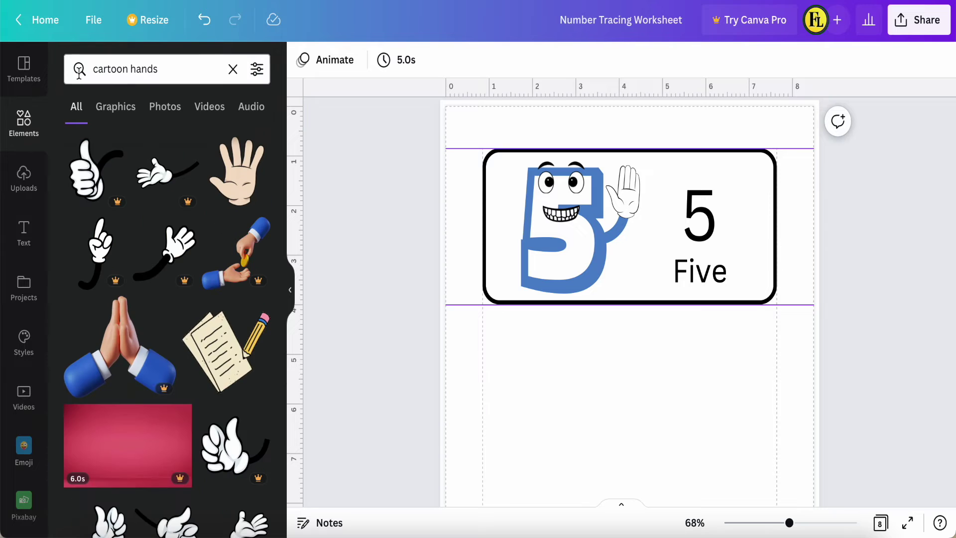
pyautogui.click(232, 71)
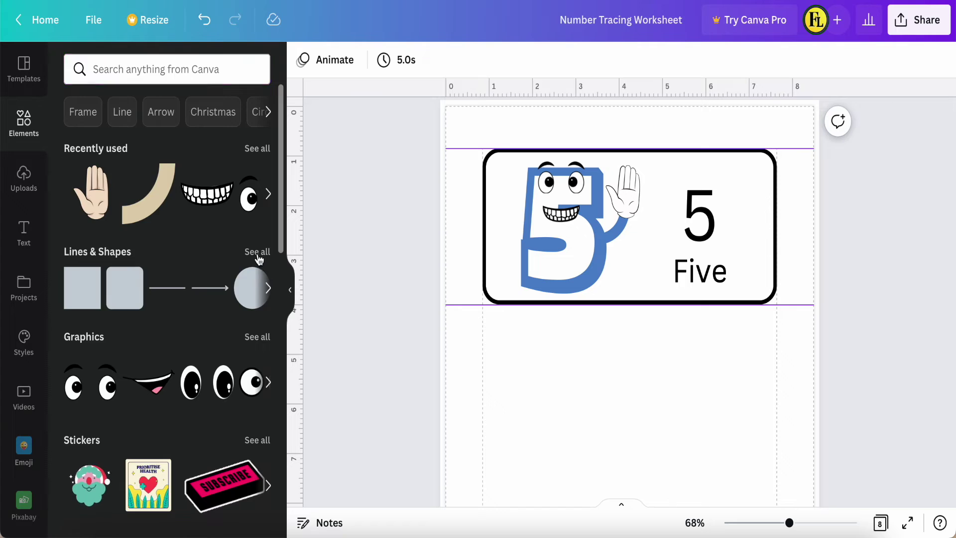
pyautogui.click(257, 252)
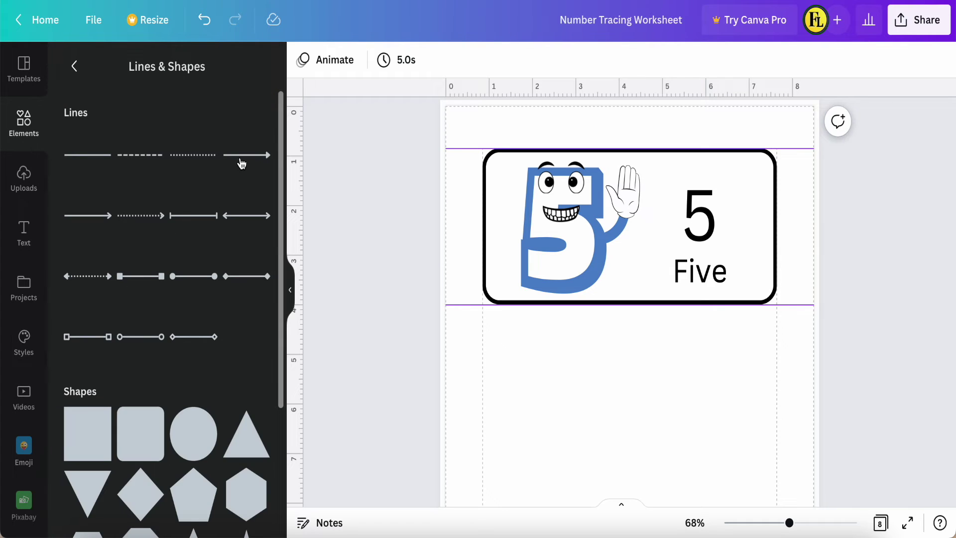
pyautogui.click(242, 159)
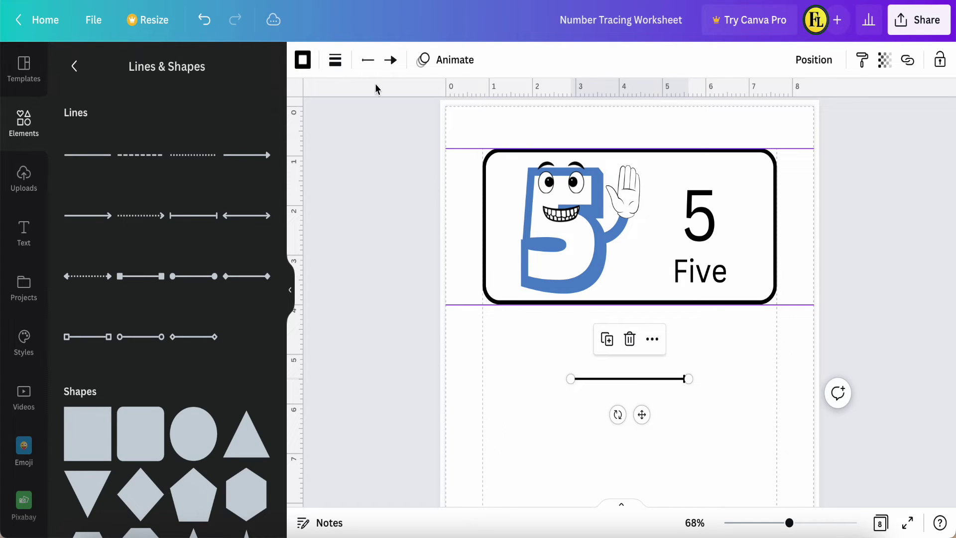
# Review the line-end styles without changing the arrowhead, and set the straight arrow's line weight to 5
pyautogui.click(391, 63)
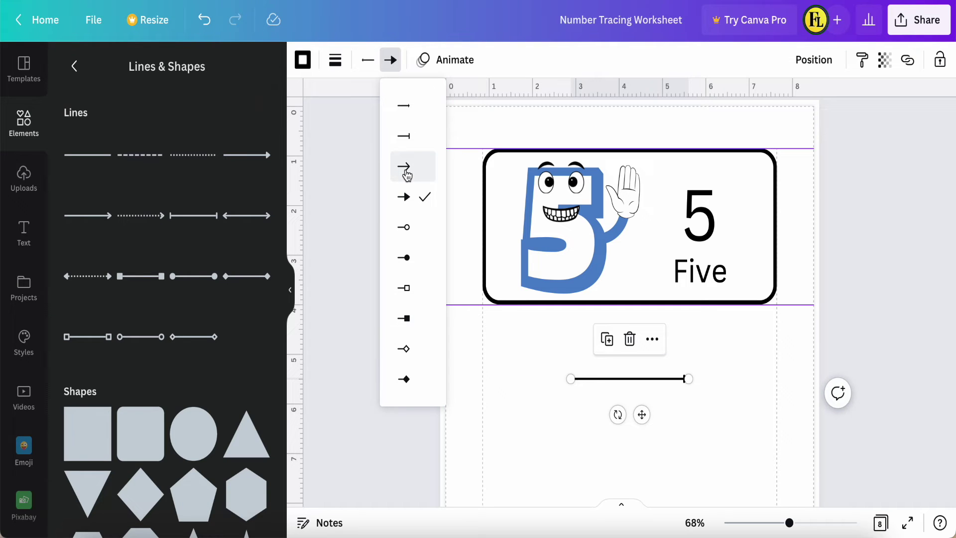
pyautogui.click(335, 152)
pyautogui.click(336, 61)
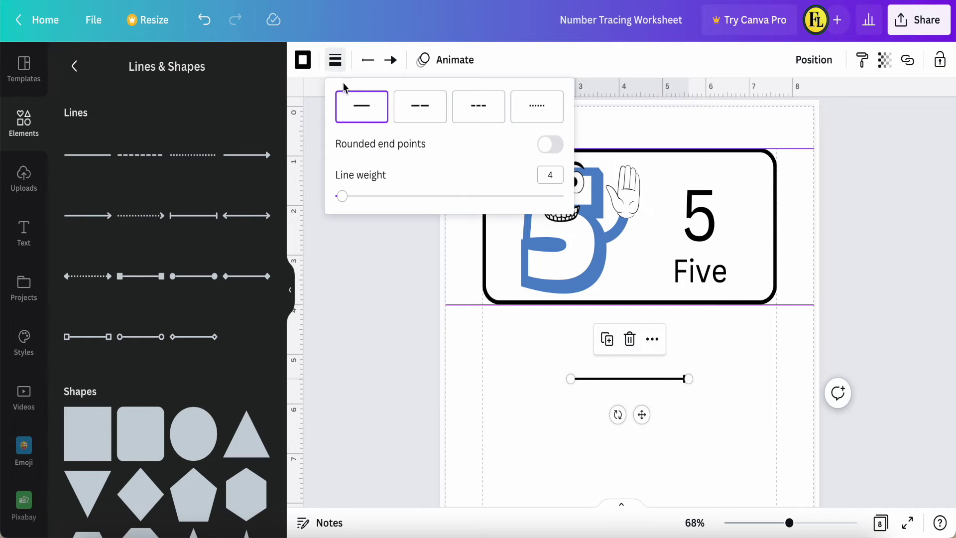
pyautogui.moveTo(345, 201); pyautogui.dragTo(347, 202)
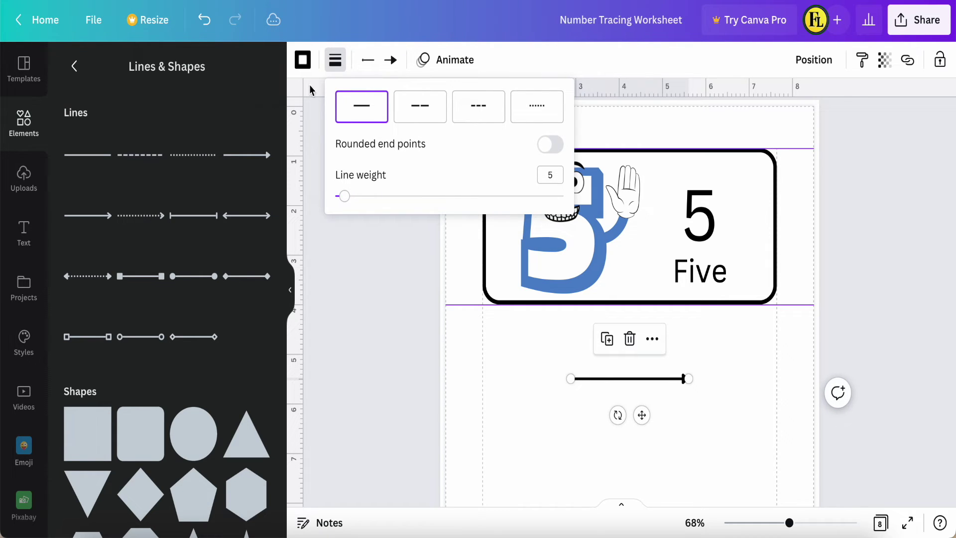
# Colour the straight arrow grey and arrange short copies above the black 5 pointing right and beside its left edge pointing down
pyautogui.click(303, 60)
pyautogui.hotkey('ctrl', 'z')
pyautogui.hotkey('ctrl', 'z')
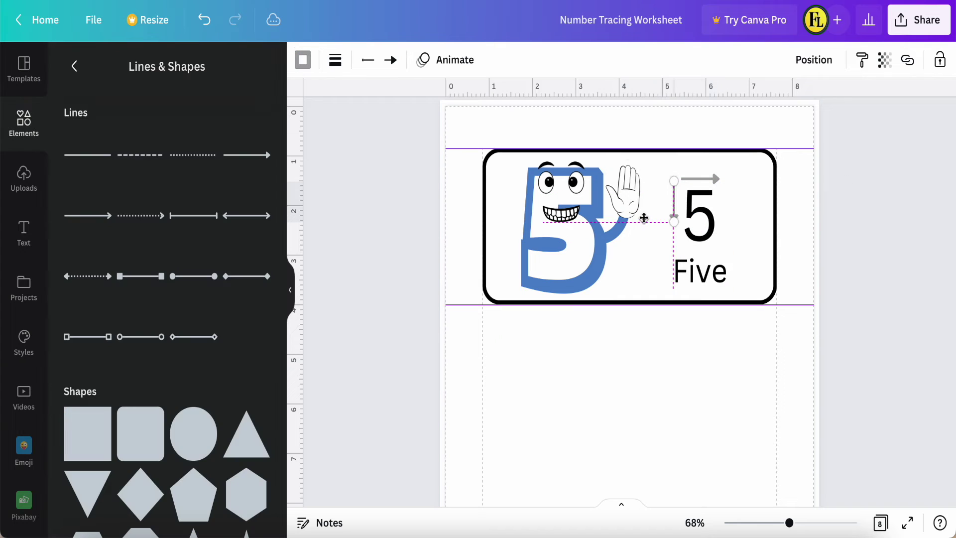
# Search for "Curved arrow", add the thin curved arrow along the right side of the black 5 and colour it grey
pyautogui.click(74, 66)
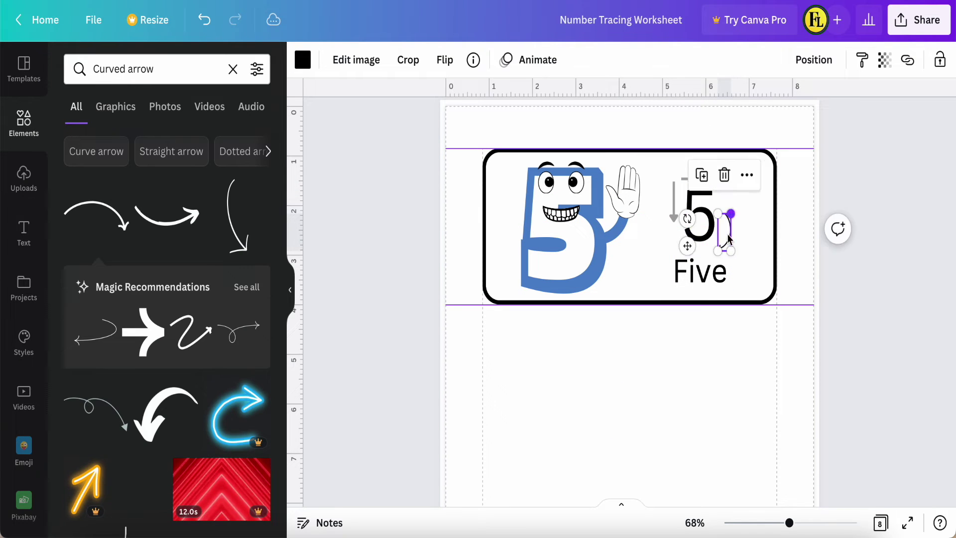
pyautogui.click(303, 60)
pyautogui.click(77, 179)
pyautogui.click(697, 179)
pyautogui.click(303, 60)
pyautogui.press('Escape')
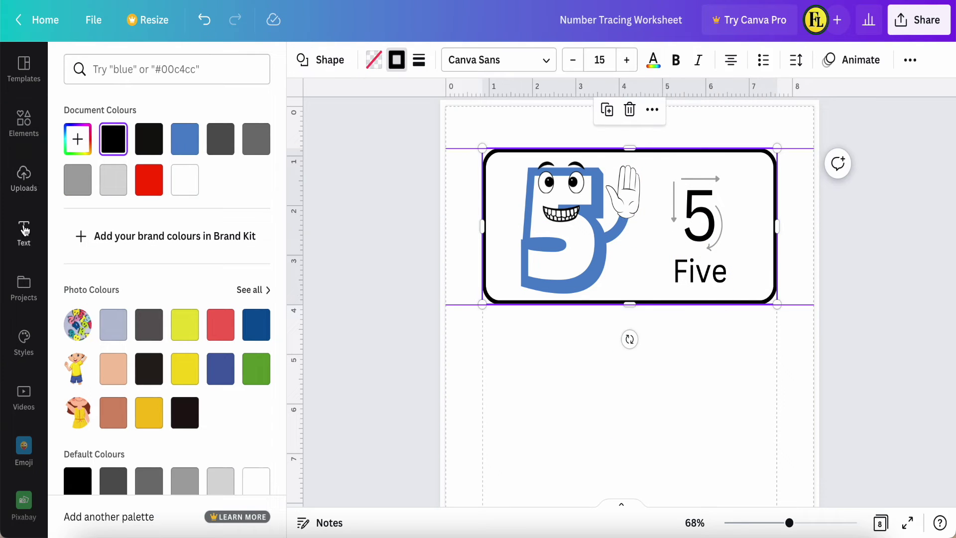
# Add small grey numbers 1, 2 and 3 beside the arrows around the black 5 to label the stroke order
pyautogui.write('t1')
pyautogui.moveTo(488, 316); pyautogui.dragTo(668, 239)
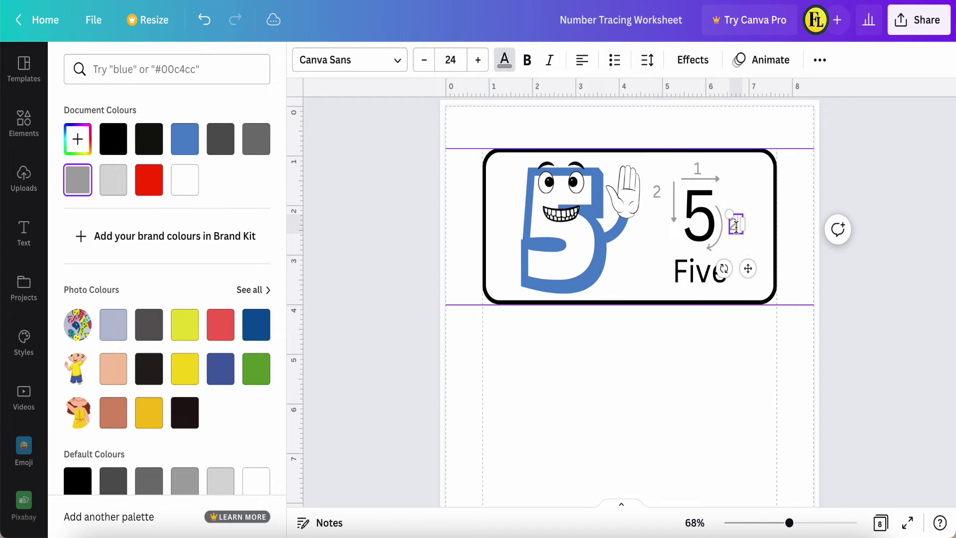
pyautogui.click(797, 262)
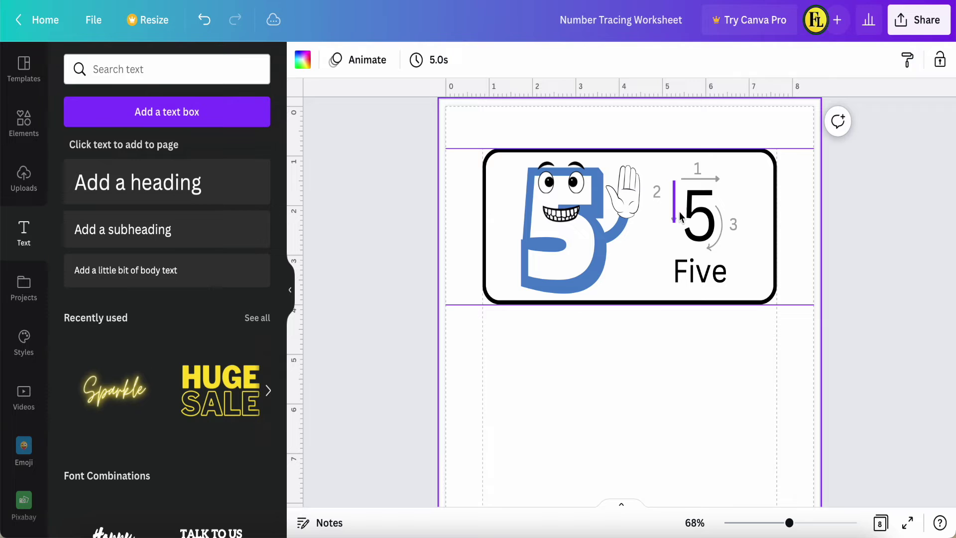
# Add a heading below the number five header and set its font to KG Primary Dots Lined
pyautogui.scroll(-1, 652, 282)
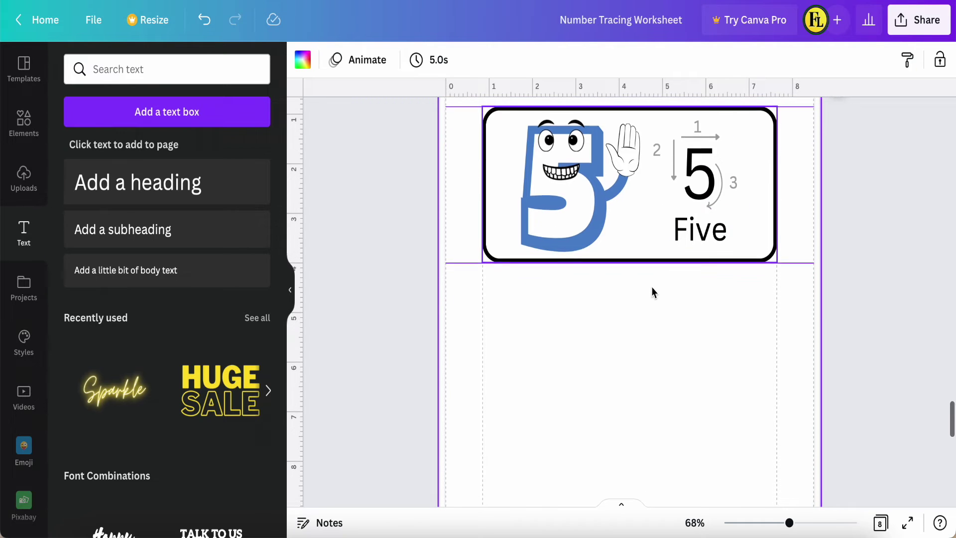
pyautogui.scroll(-3, 653, 290)
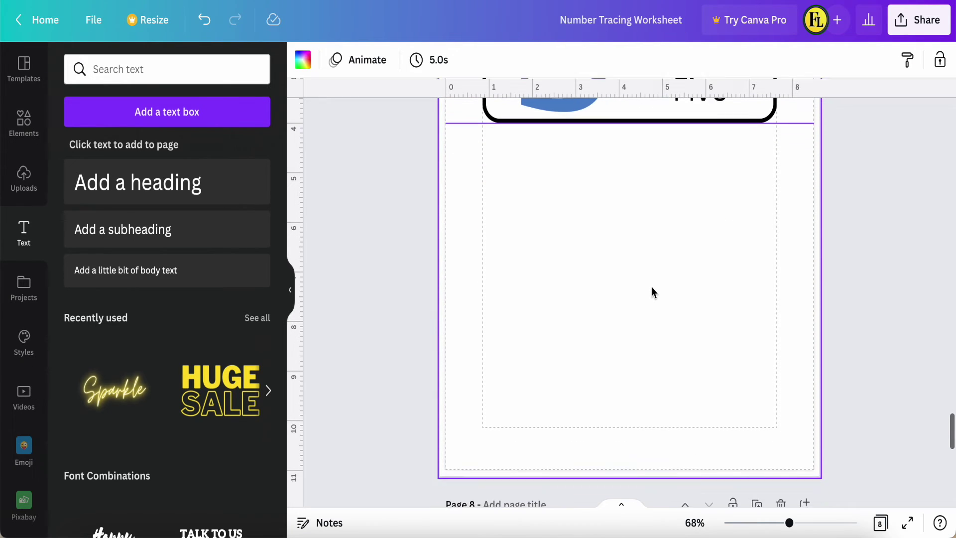
pyautogui.scroll(3, 708, 346)
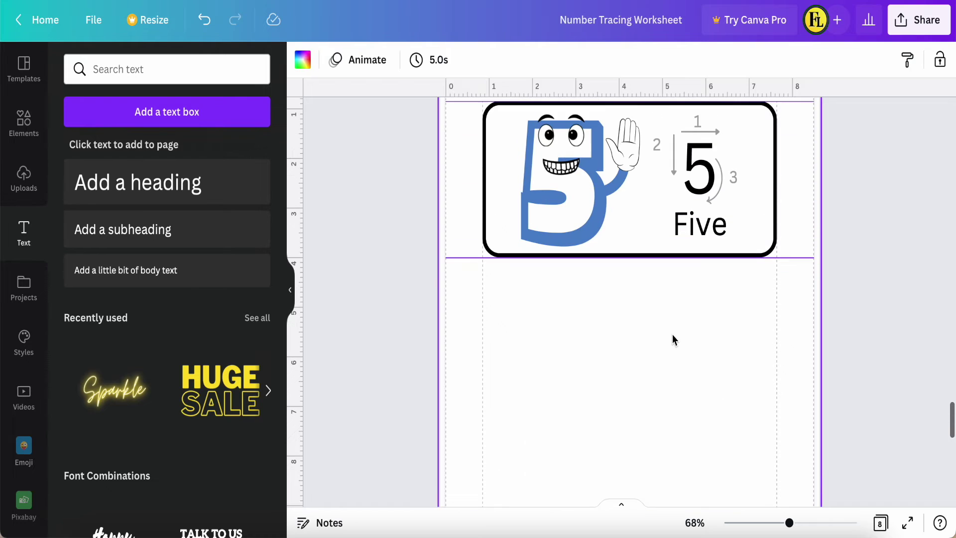
pyautogui.scroll(-1, 640, 363)
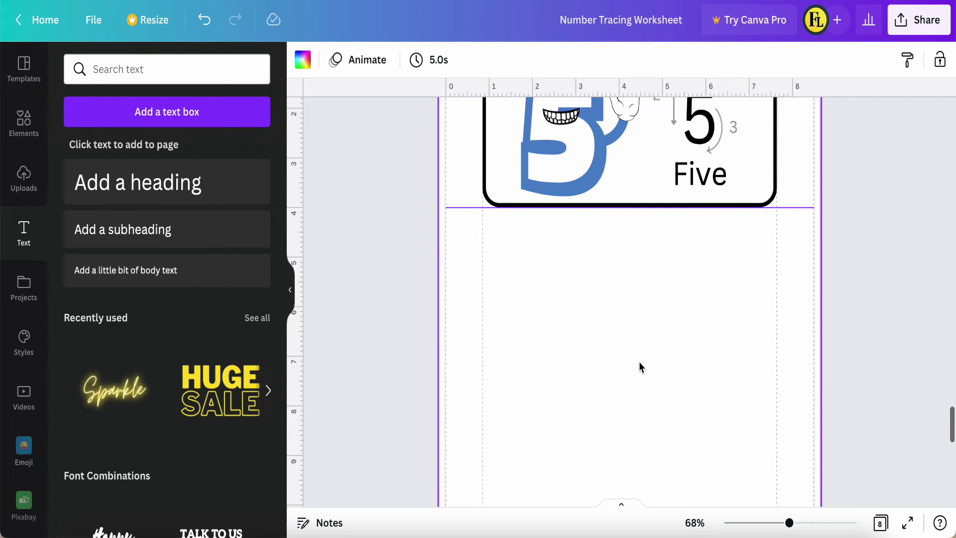
pyautogui.click(123, 191)
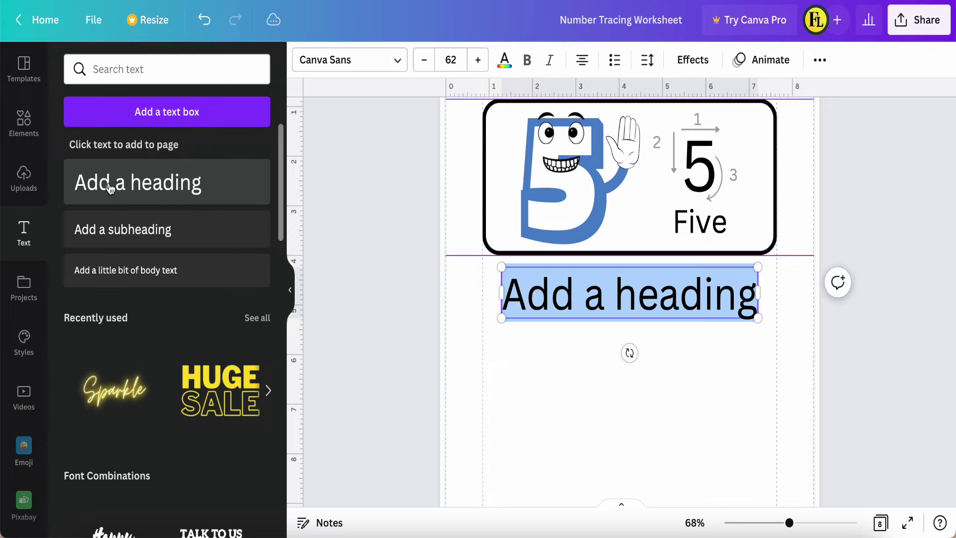
pyautogui.click(398, 60)
pyautogui.click(153, 74)
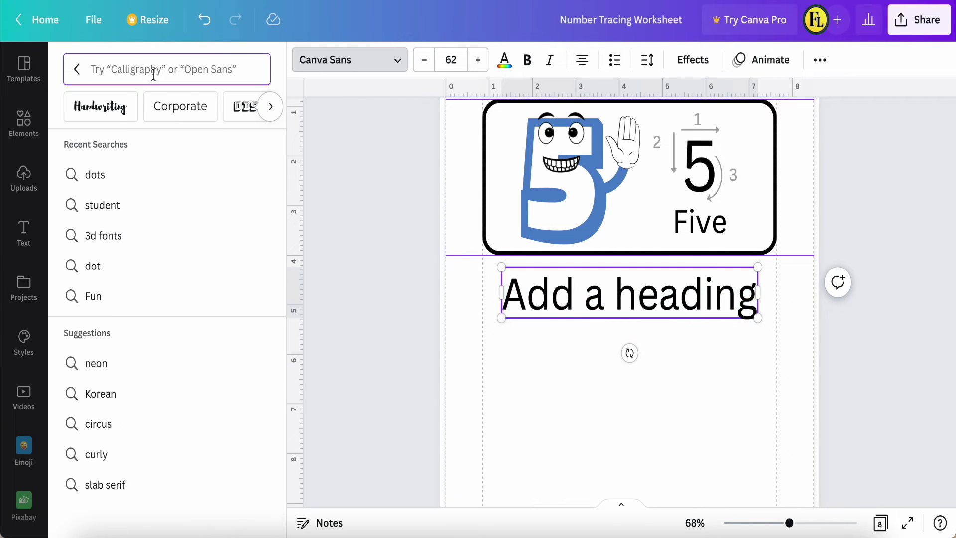
pyautogui.write('dot')
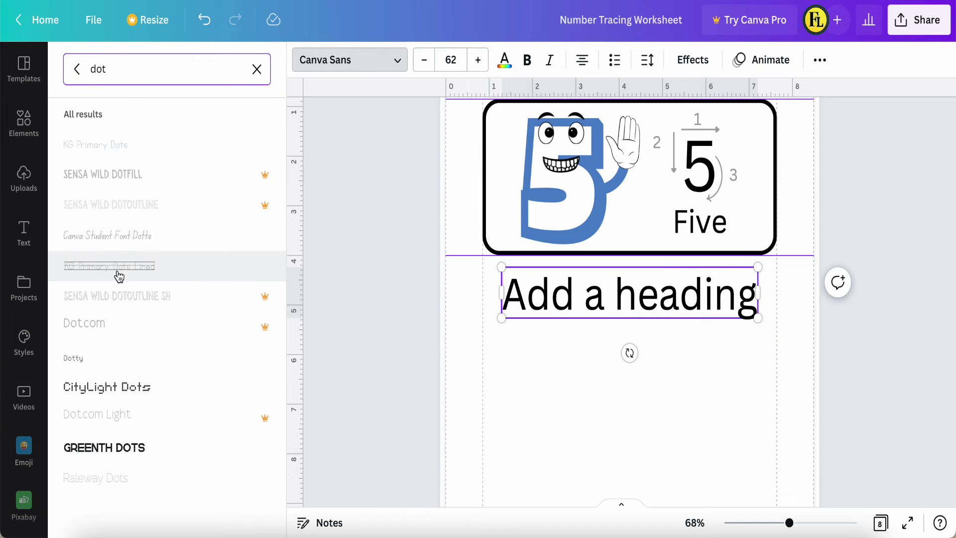
pyautogui.click(119, 276)
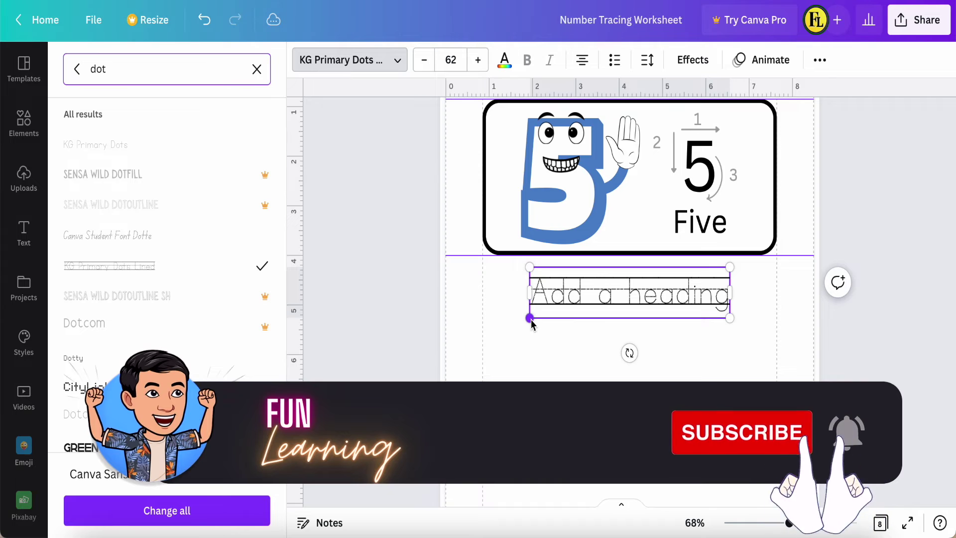
# Enlarge the dotted heading to span the full width between the side margins, at font size 91.3
pyautogui.moveTo(521, 328); pyautogui.dragTo(489, 354)
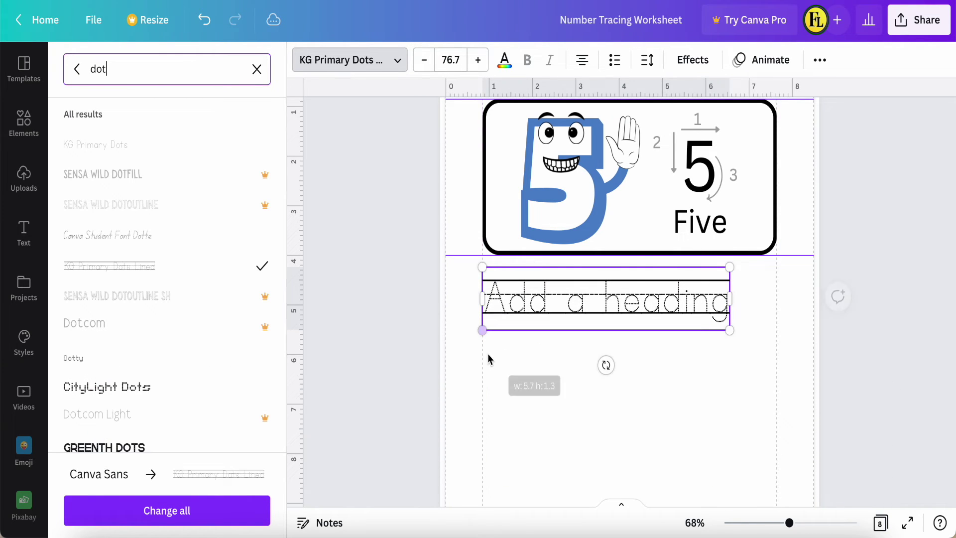
pyautogui.moveTo(729, 330); pyautogui.dragTo(777, 344)
pyautogui.scroll(-1, 628, 421)
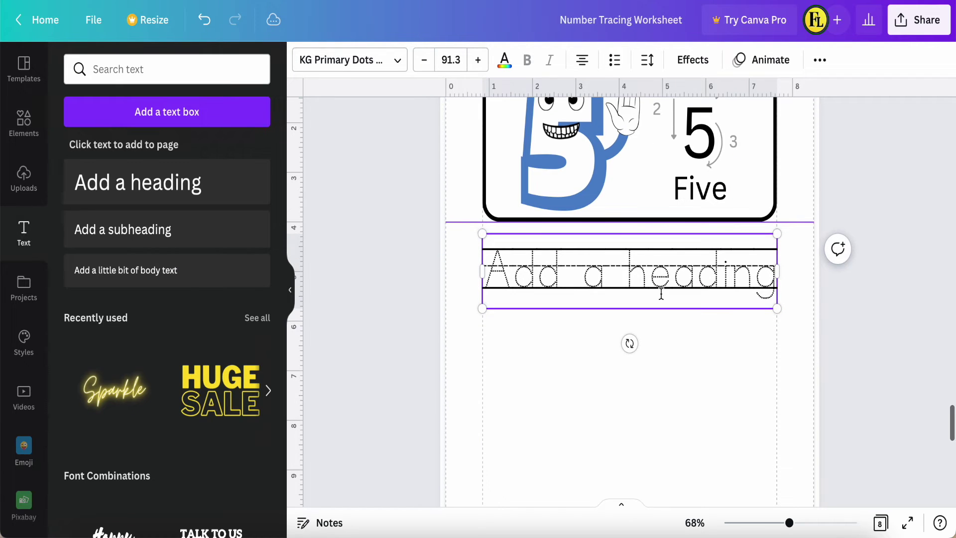
pyautogui.click(687, 369)
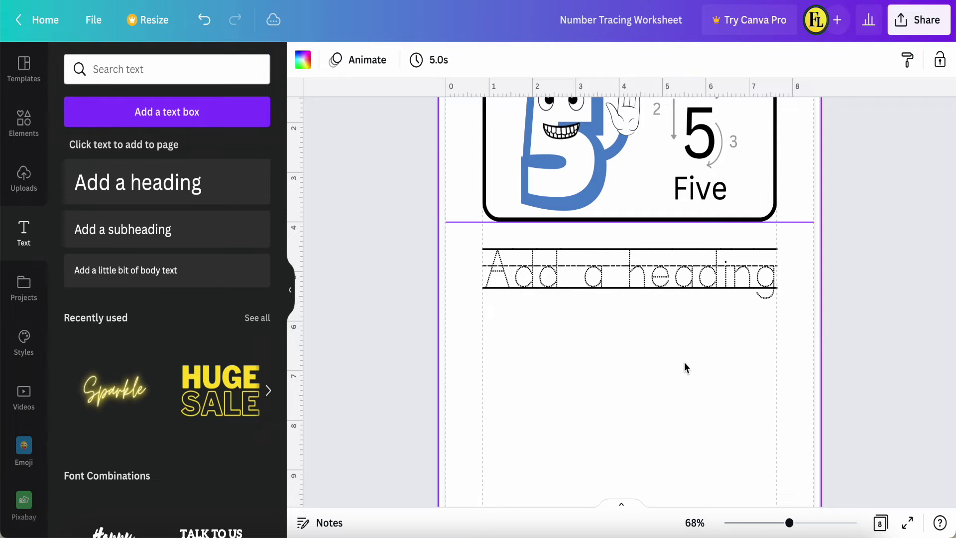
# Replace the dotted heading's text with spaces to make a blank ruled handwriting row about as wide as the header frame
pyautogui.click(629, 269)
pyautogui.click(674, 266)
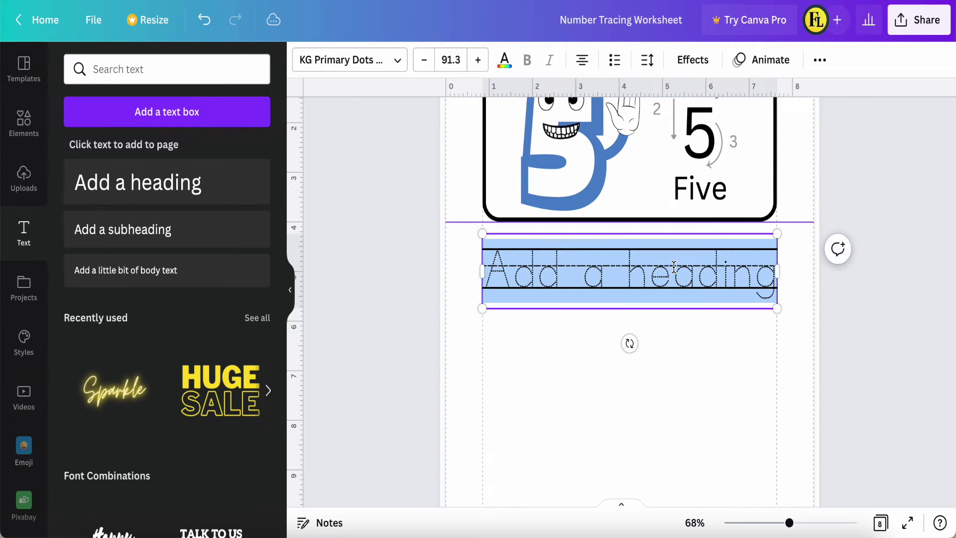
pyautogui.press('Escape')
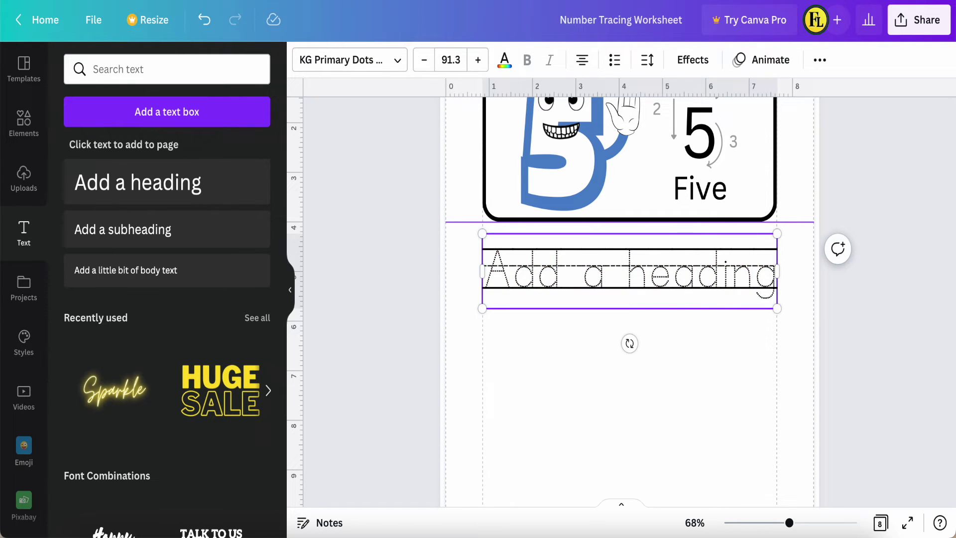
pyautogui.press('BackSpace')
pyautogui.press('BackSpace')
pyautogui.press('BackSpace')
pyautogui.press('BackSpace')
pyautogui.press('BackSpace')
pyautogui.press('BackSpace')
pyautogui.press('BackSpace')
pyautogui.press('BackSpace')
pyautogui.press('BackSpace')
pyautogui.press('BackSpace')
pyautogui.press('BackSpace')
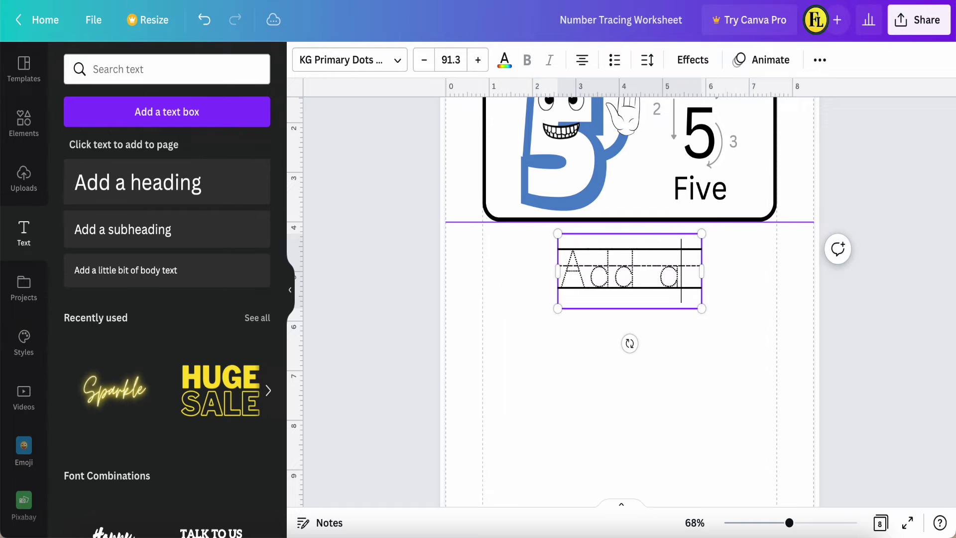
pyautogui.press('BackSpace')
pyautogui.press('BackSpace')
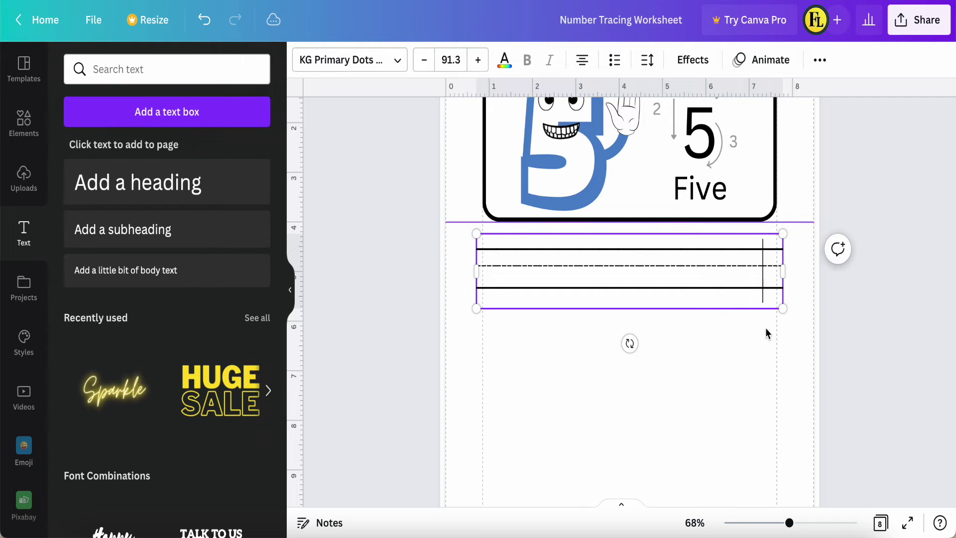
# Restore the blank handwriting row and shrink it to fit exactly between the side margins, at font size 87.8
pyautogui.click(789, 341)
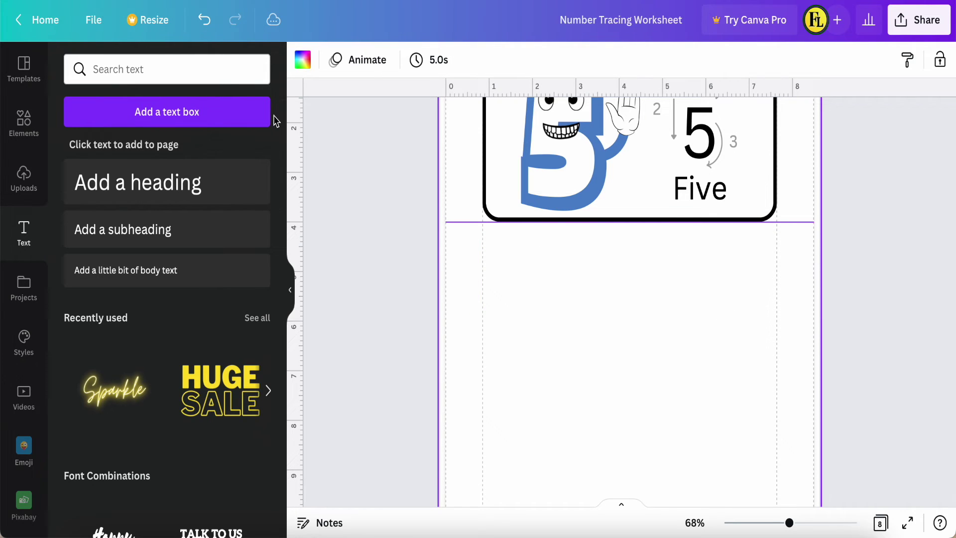
pyautogui.click(204, 20)
pyautogui.click(656, 299)
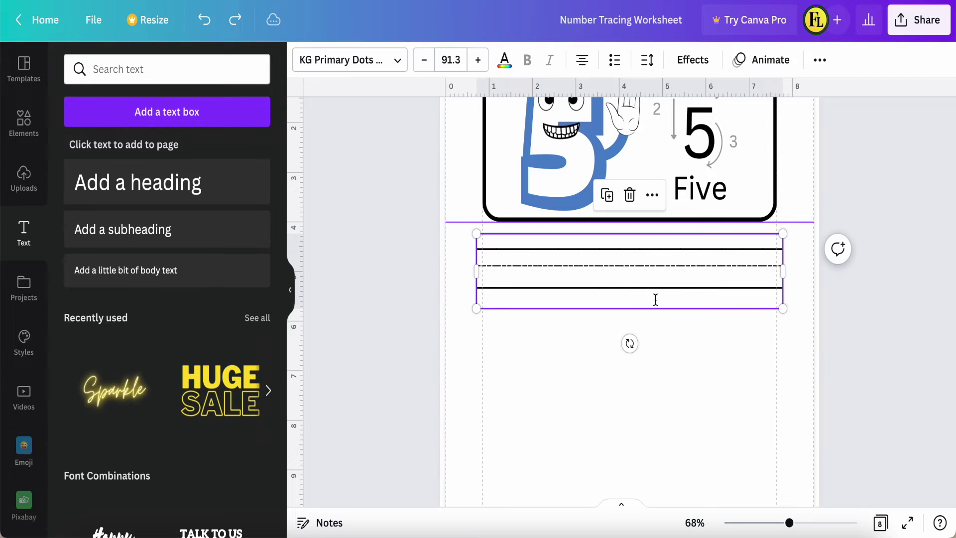
pyautogui.moveTo(783, 310); pyautogui.dragTo(778, 309)
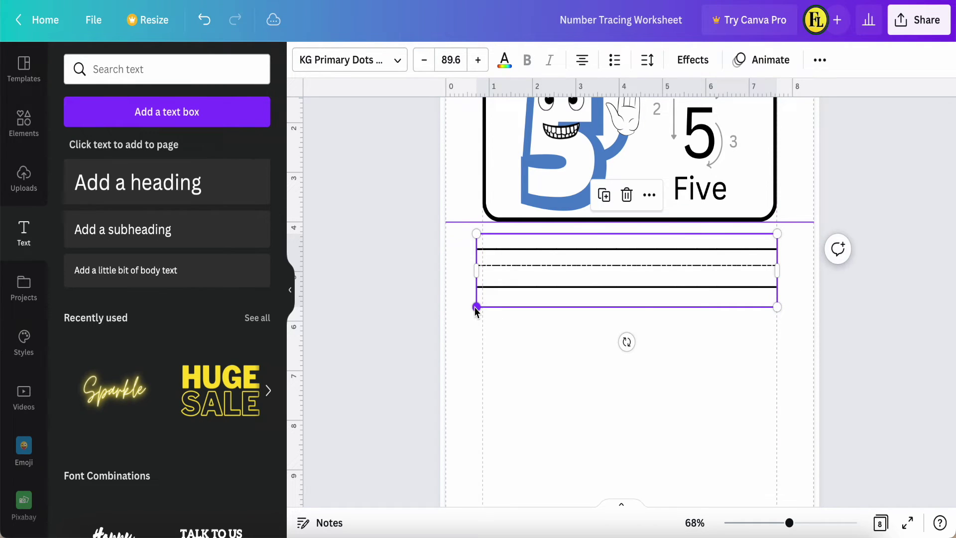
pyautogui.moveTo(476, 308); pyautogui.dragTo(483, 305)
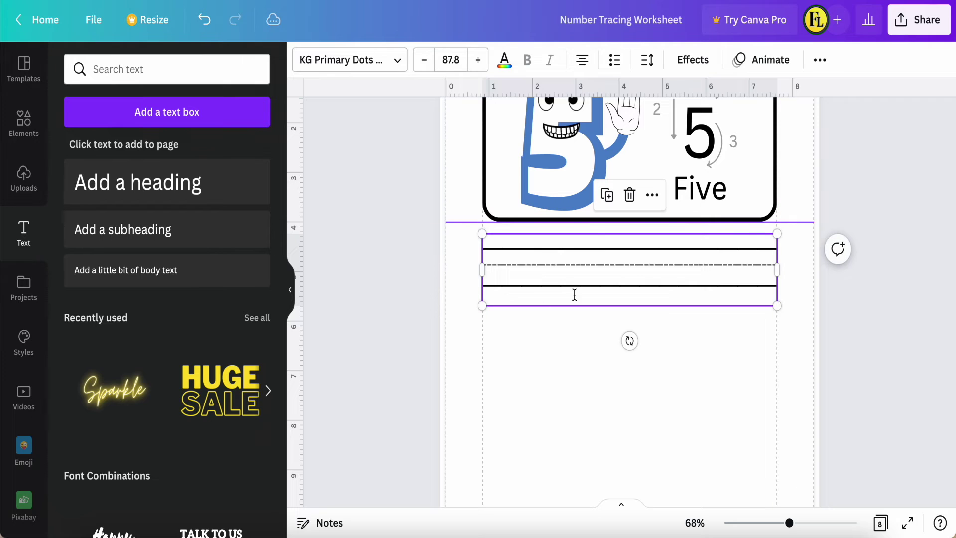
# Duplicate the blank handwriting row and stack the copies evenly below it, making five rows down to the lower margin
pyautogui.click(607, 196)
pyautogui.scroll(-1, 636, 362)
pyautogui.moveTo(637, 231); pyautogui.dragTo(600, 208)
pyautogui.click(608, 319)
pyautogui.moveTo(503, 219); pyautogui.dragTo(503, 225)
pyautogui.click(531, 404)
pyautogui.click(456, 372)
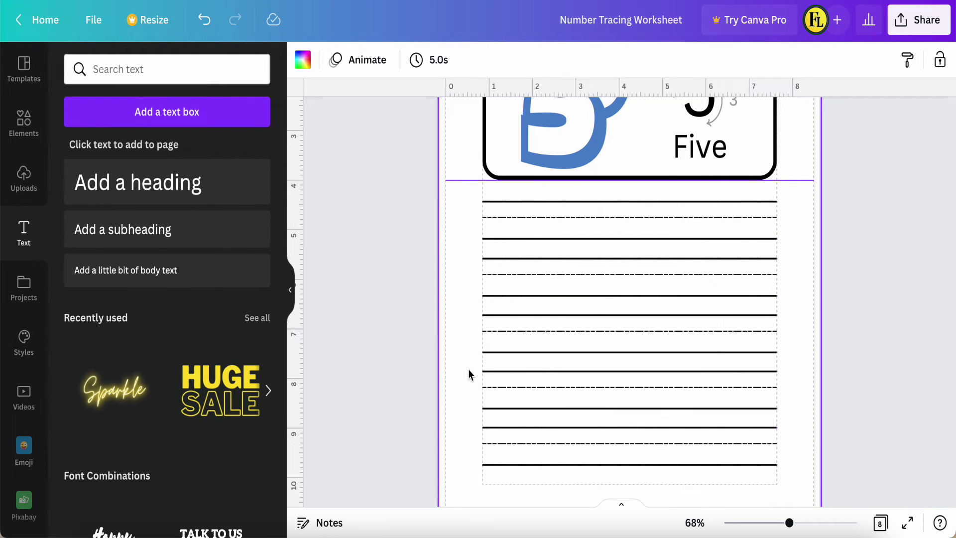
# Lock the handwriting rows in position one after another, starting with the row directly below the header
pyautogui.click(605, 224)
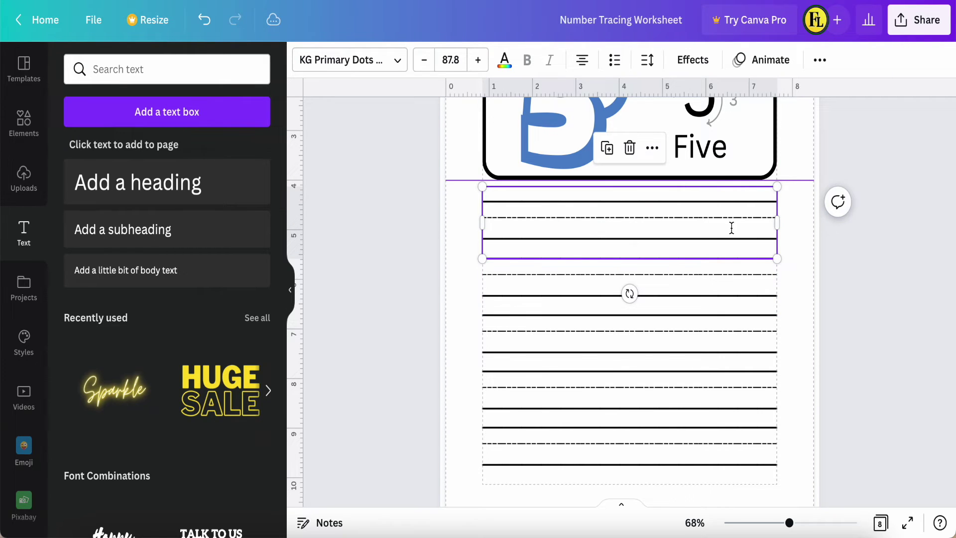
pyautogui.click(820, 60)
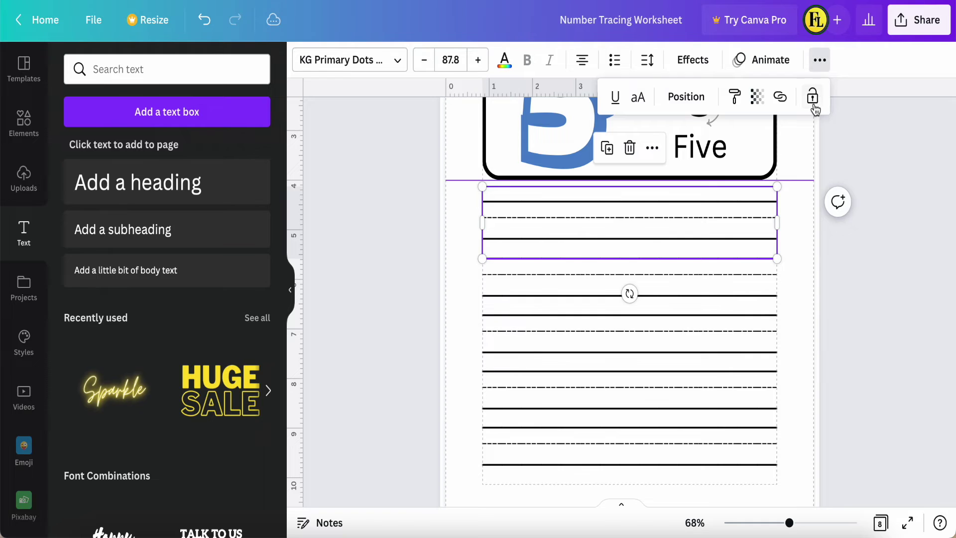
pyautogui.click(812, 97)
pyautogui.click(728, 290)
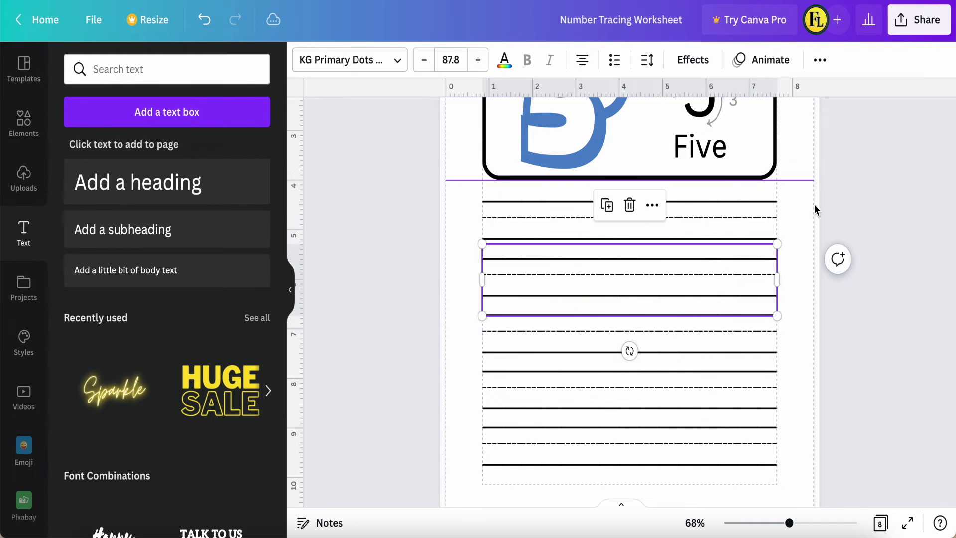
pyautogui.click(820, 60)
pyautogui.click(813, 96)
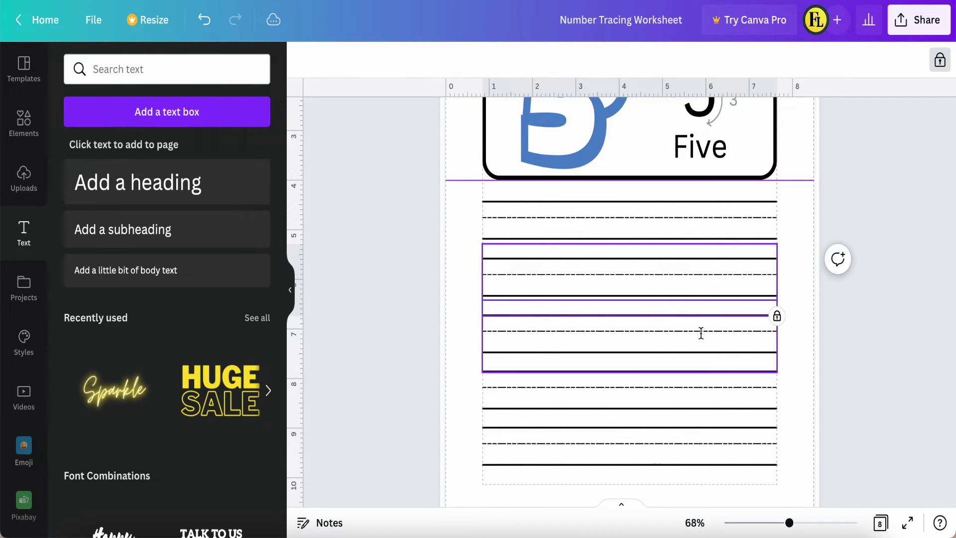
pyautogui.click(711, 362)
pyautogui.click(820, 60)
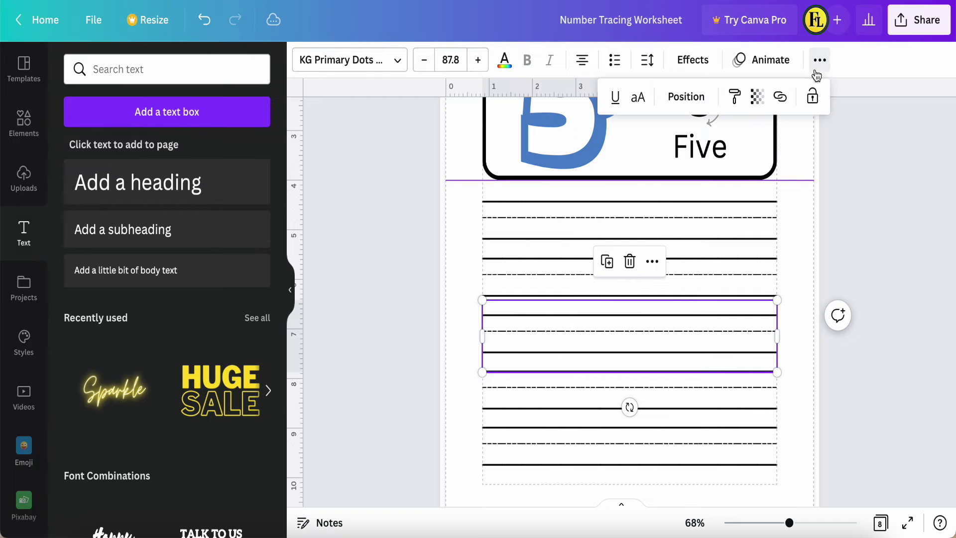
pyautogui.click(813, 98)
pyautogui.click(724, 401)
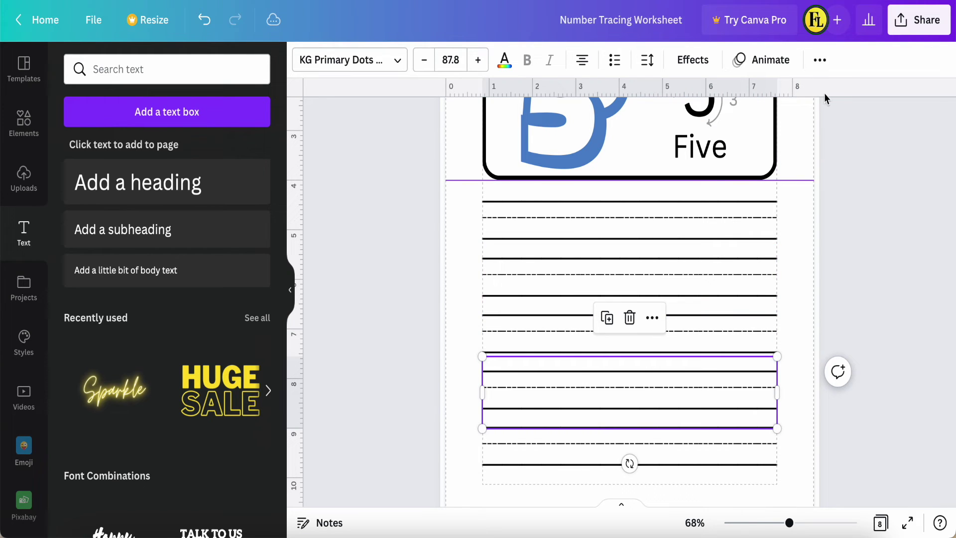
pyautogui.click(820, 59)
pyautogui.click(814, 97)
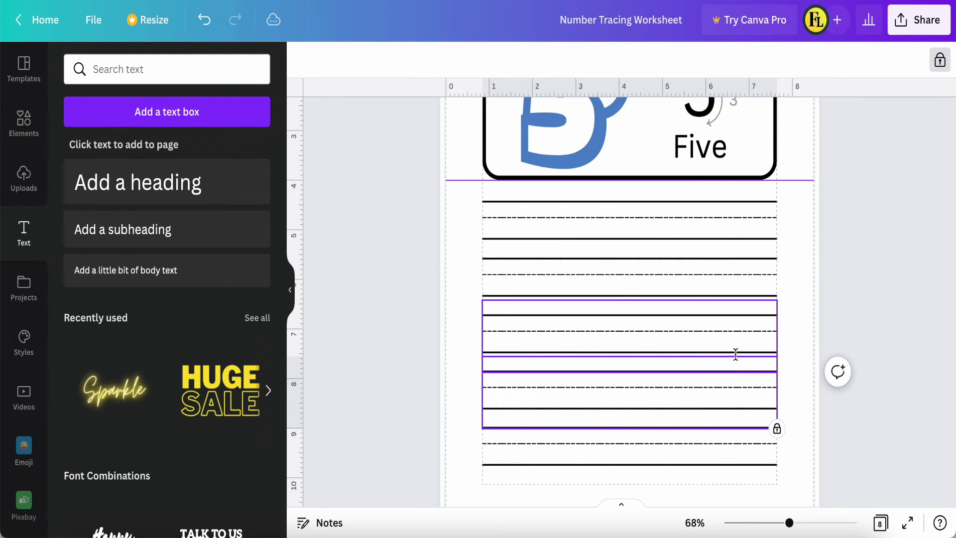
pyautogui.click(720, 446)
pyautogui.click(821, 61)
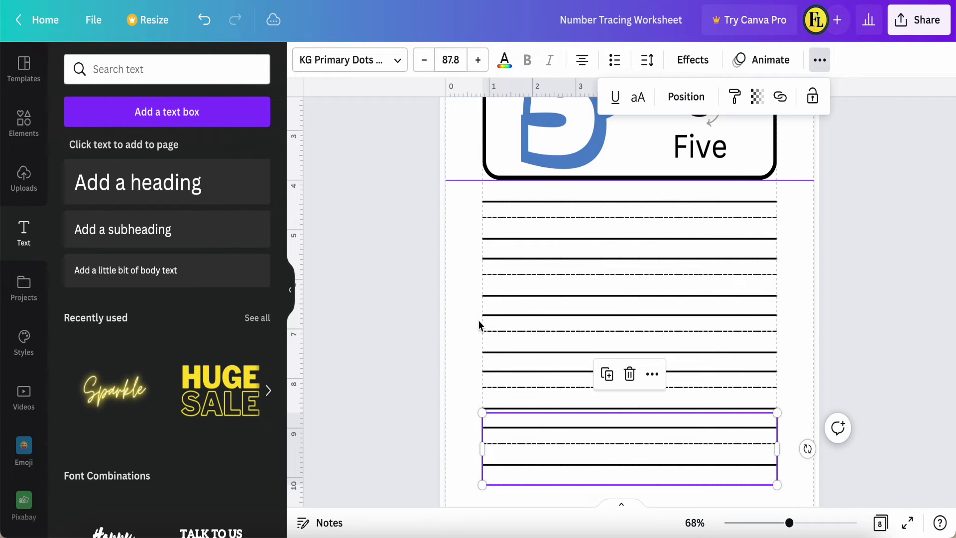
pyautogui.click(455, 342)
# Add a heading text box, search the fonts for "dot", try CityLight Dots, and settle on the Dotty font
pyautogui.scroll(1, 452, 347)
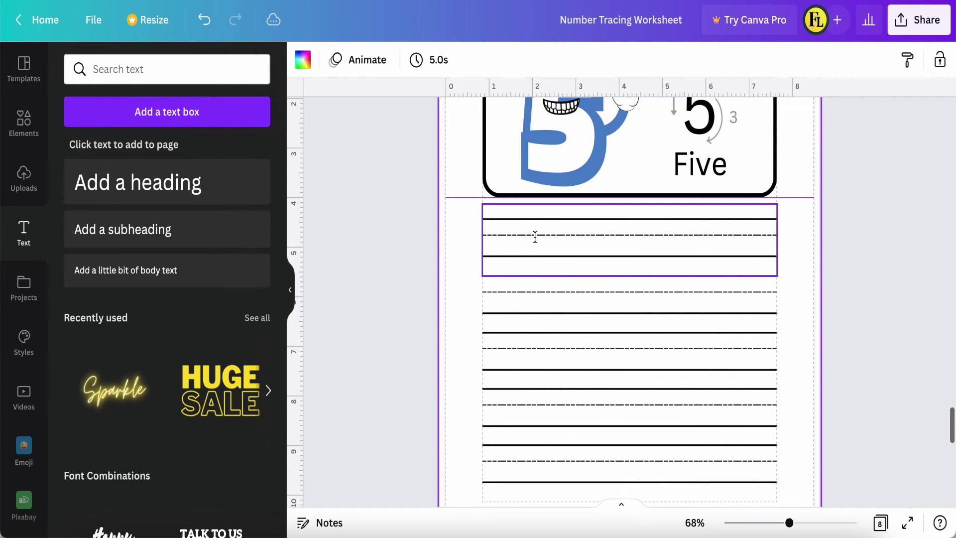
pyautogui.click(136, 190)
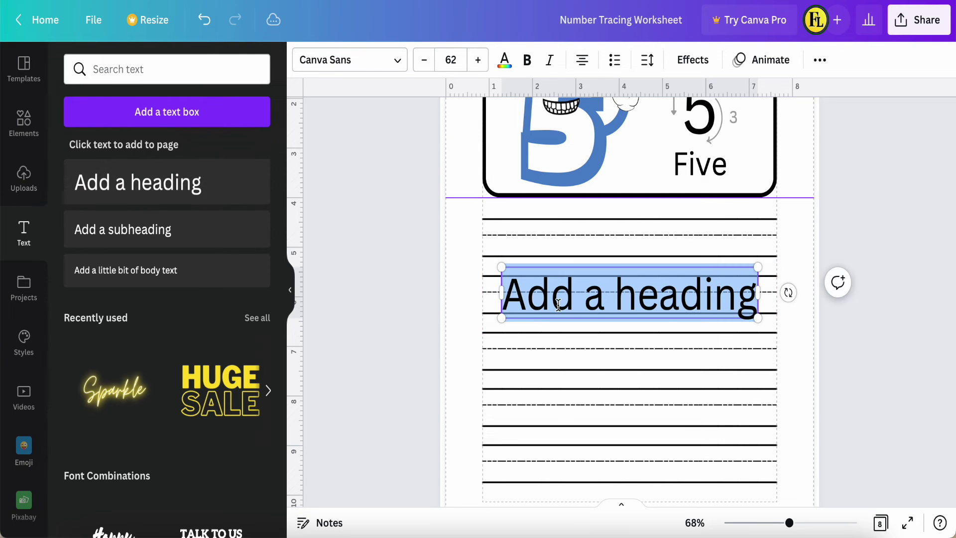
pyautogui.click(395, 60)
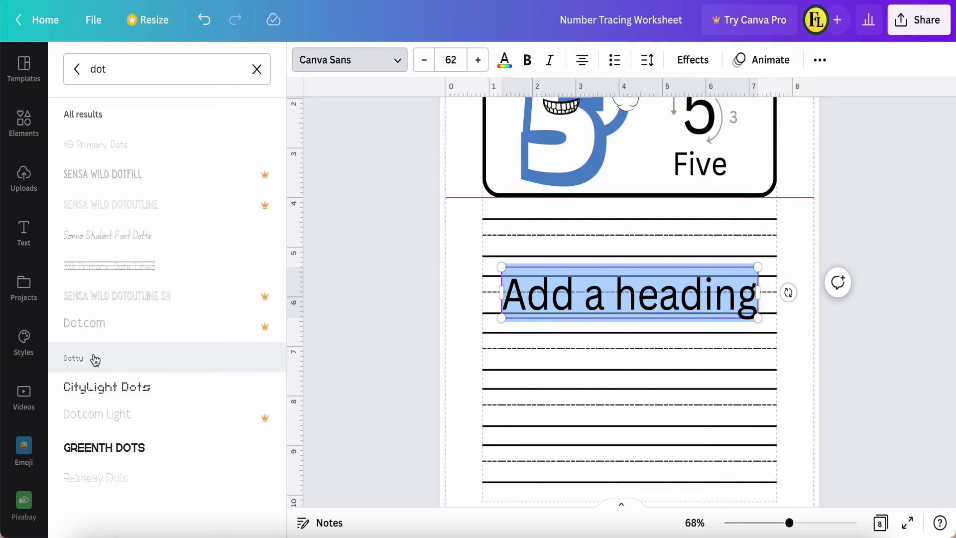
pyautogui.click(75, 361)
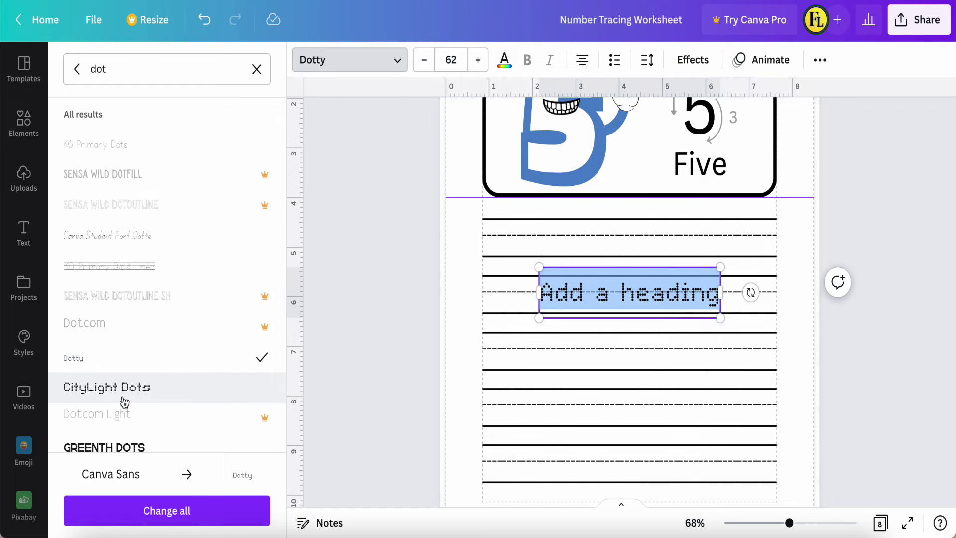
pyautogui.click(101, 397)
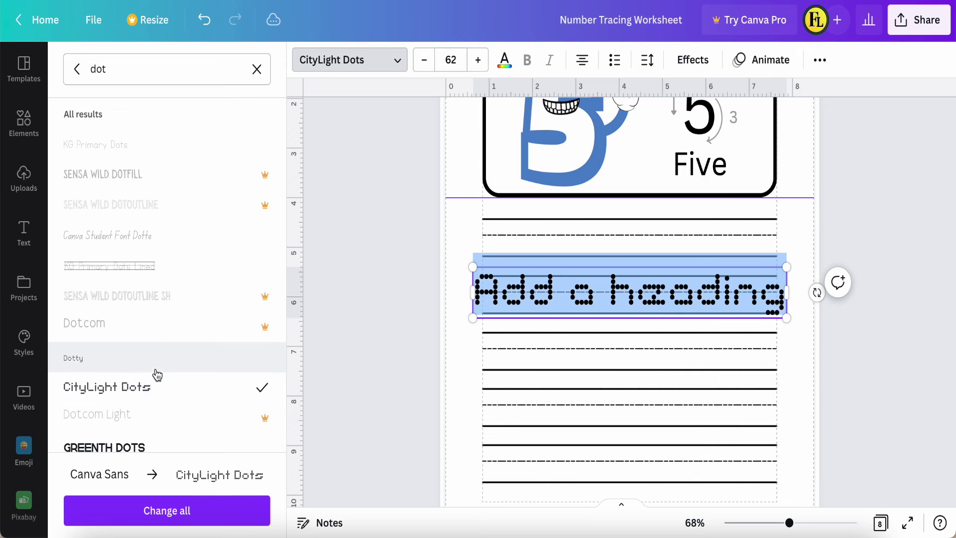
pyautogui.click(80, 364)
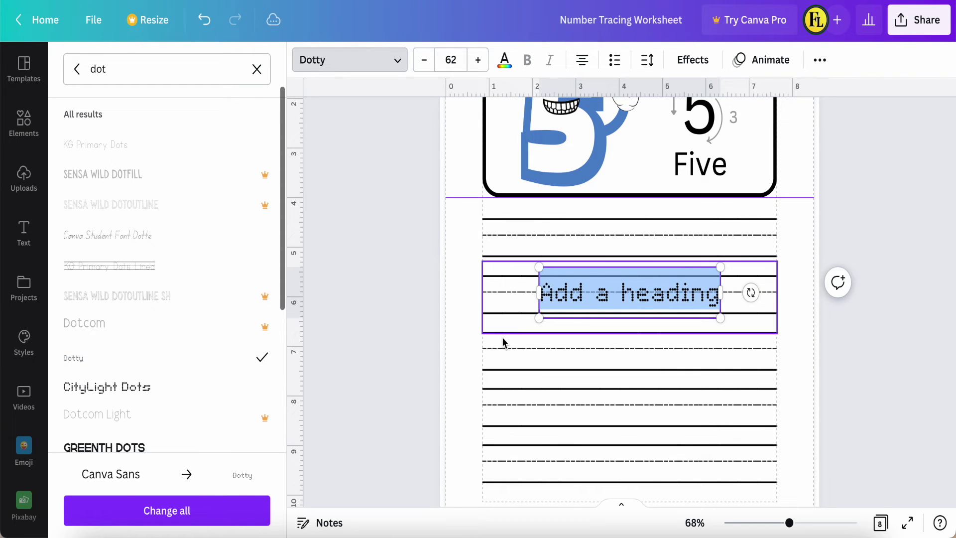
# Replace the dotted heading's text with a single 5
pyautogui.click(705, 294)
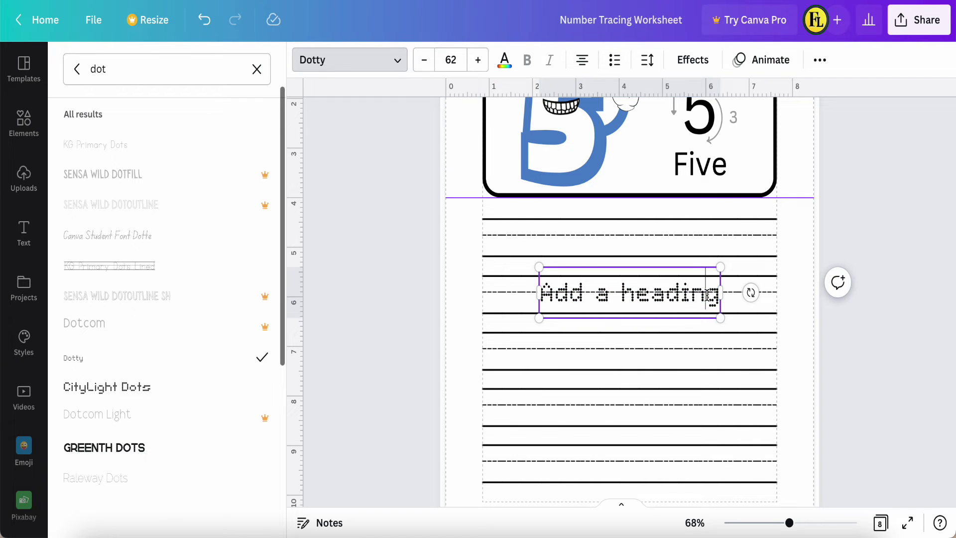
pyautogui.press('BackSpace')
pyautogui.press('BackSpace')
pyautogui.press('BackSpace')
pyautogui.press('BackSpace')
pyautogui.press('BackSpace')
pyautogui.press('BackSpace')
pyautogui.press('BackSpace')
pyautogui.press('BackSpace')
pyautogui.press('BackSpace')
pyautogui.press('BackSpace')
pyautogui.press('BackSpace')
pyautogui.press('BackSpace')
pyautogui.press('BackSpace')
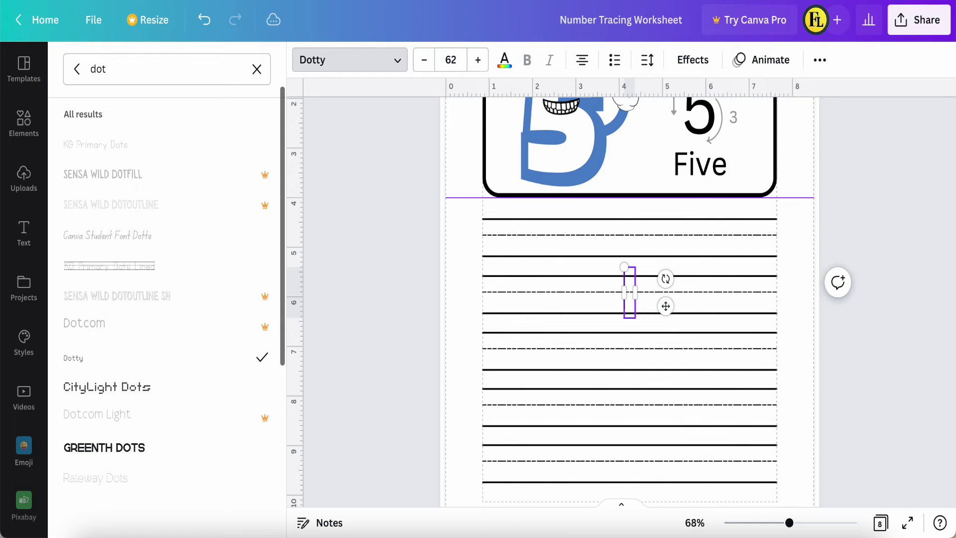
pyautogui.write('5')
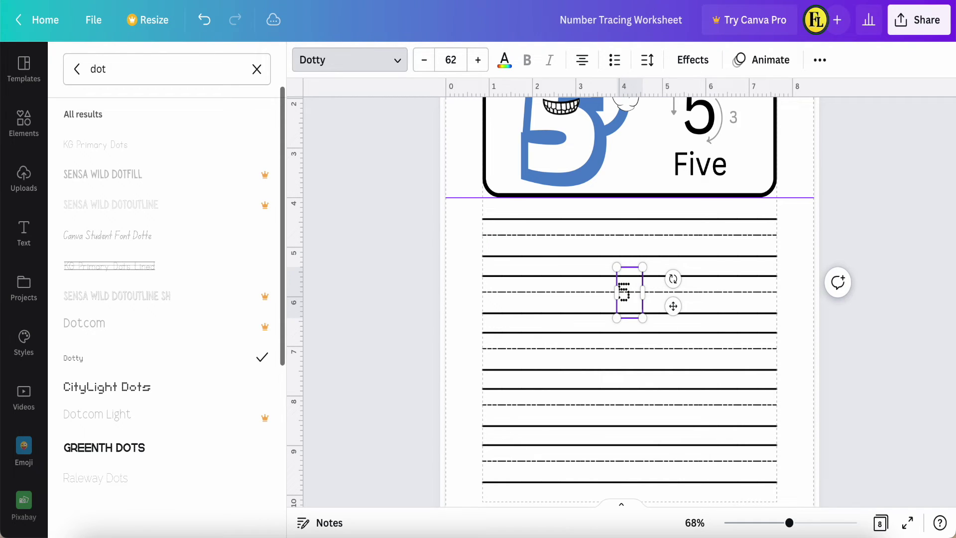
# Move the dotted 5 onto the first handwriting row, enlarge it to font size 122, and widen its box to both side margins
pyautogui.moveTo(674, 306); pyautogui.dragTo(541, 259)
pyautogui.moveTo(512, 220); pyautogui.dragTo(520, 197)
pyautogui.moveTo(521, 274); pyautogui.dragTo(532, 291)
pyautogui.moveTo(535, 246); pyautogui.dragTo(777, 244)
pyautogui.click(636, 244)
# Fill the first handwriting row with six evenly spaced dotted 5s
pyautogui.write('5 5 5 5 5')
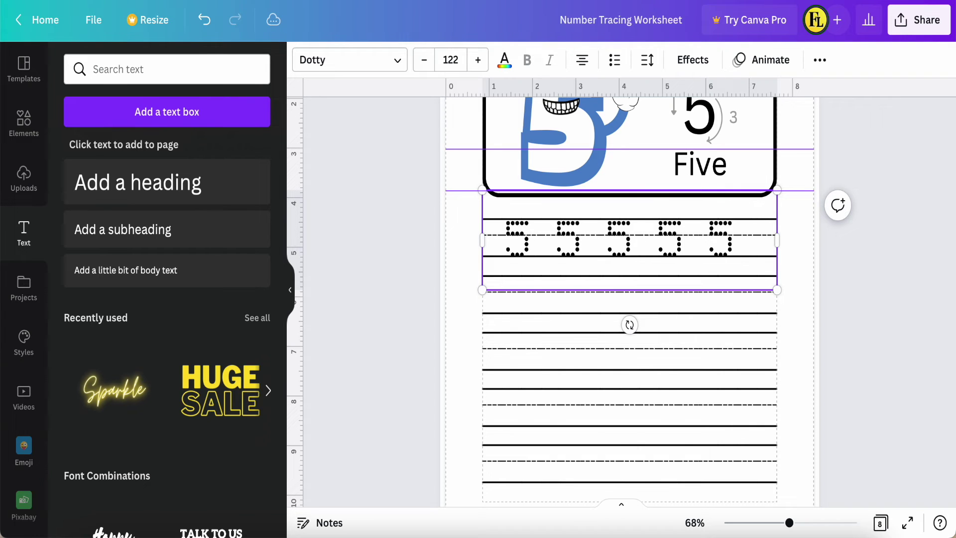
pyautogui.scroll(2, 780, 268)
pyautogui.hotkey('ctrl', 'z')
pyautogui.click(755, 320)
pyautogui.click(755, 320)
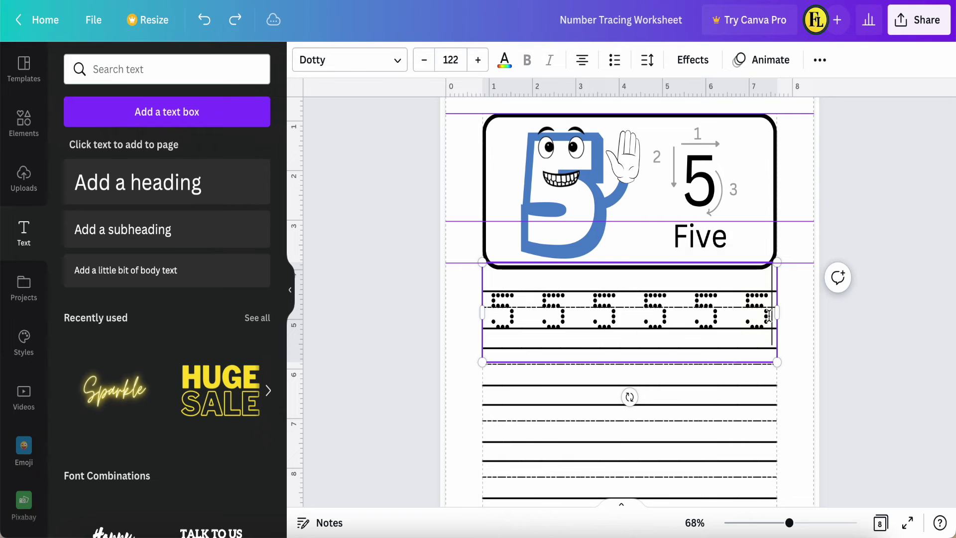
# Recolour all the dotted 5s in the row medium grey, trying light grey first
pyautogui.moveTo(766, 314); pyautogui.dragTo(495, 305)
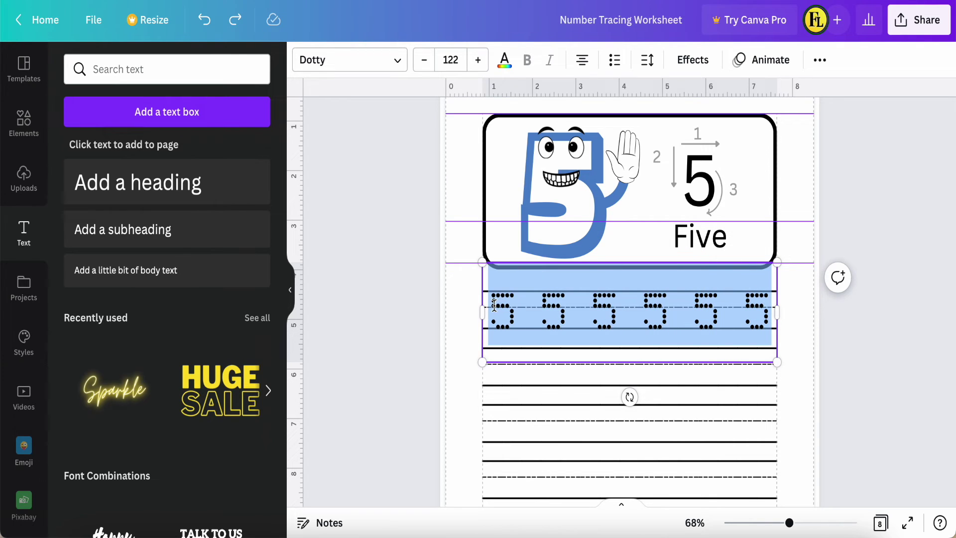
pyautogui.click(505, 59)
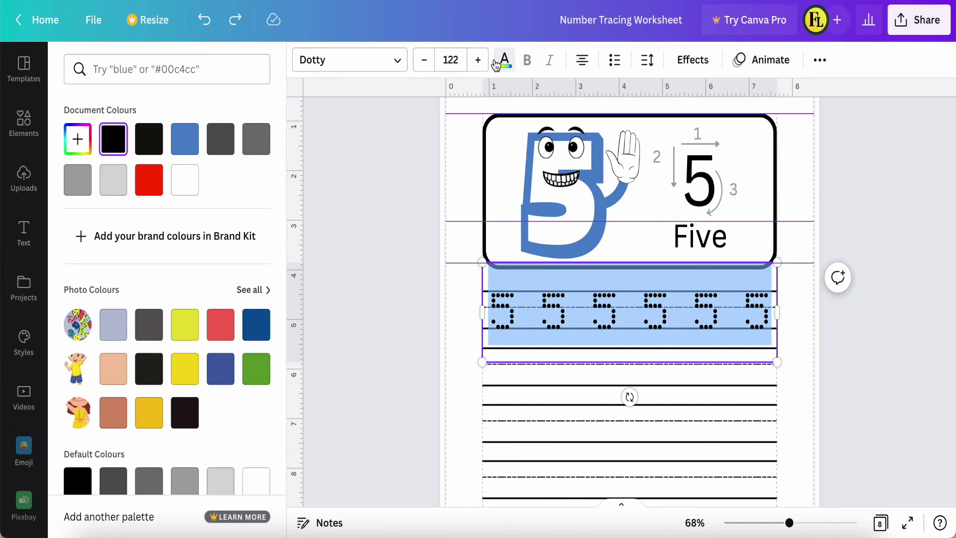
pyautogui.click(103, 190)
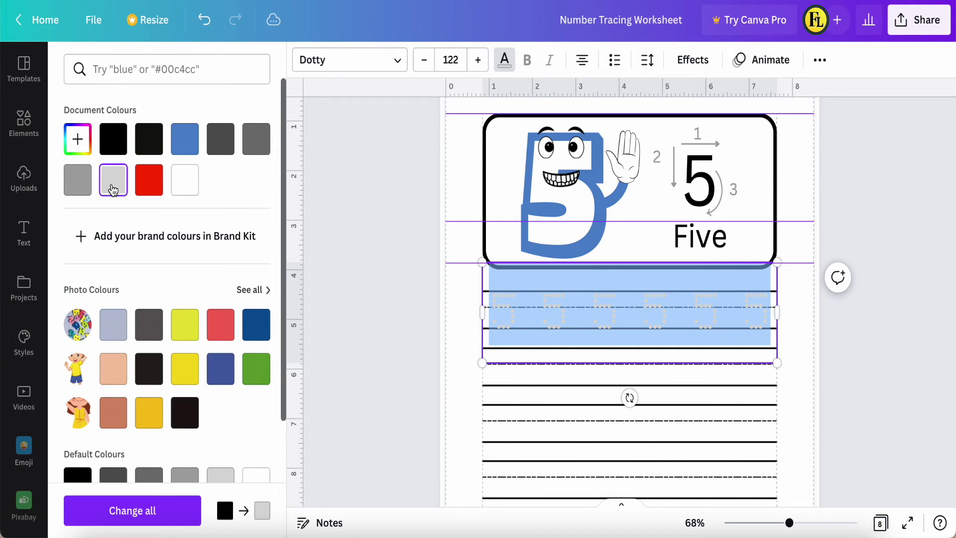
pyautogui.click(81, 189)
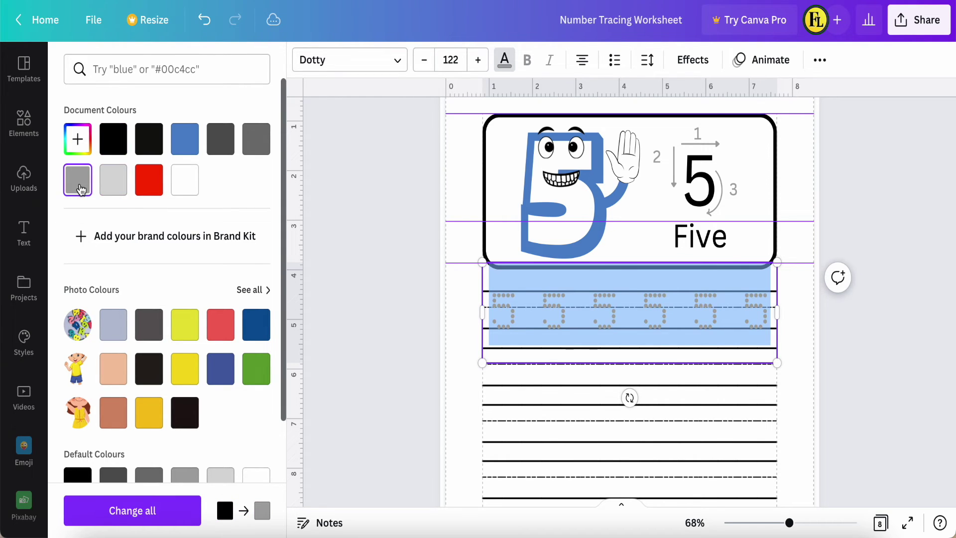
pyautogui.click(363, 292)
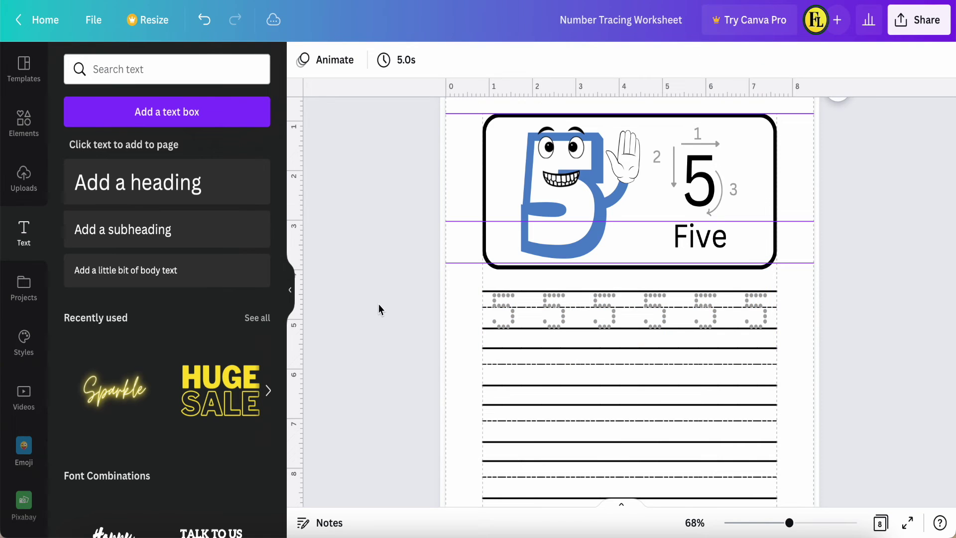
# Duplicate the row of grey dotted 5s and place the copy on the second handwriting row
pyautogui.scroll(-2, 378, 304)
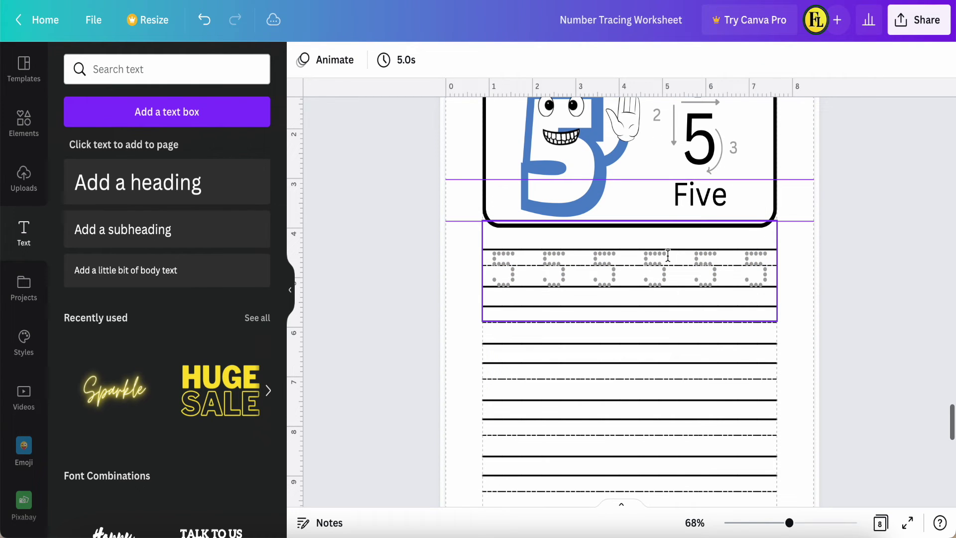
pyautogui.scroll(1, 700, 180)
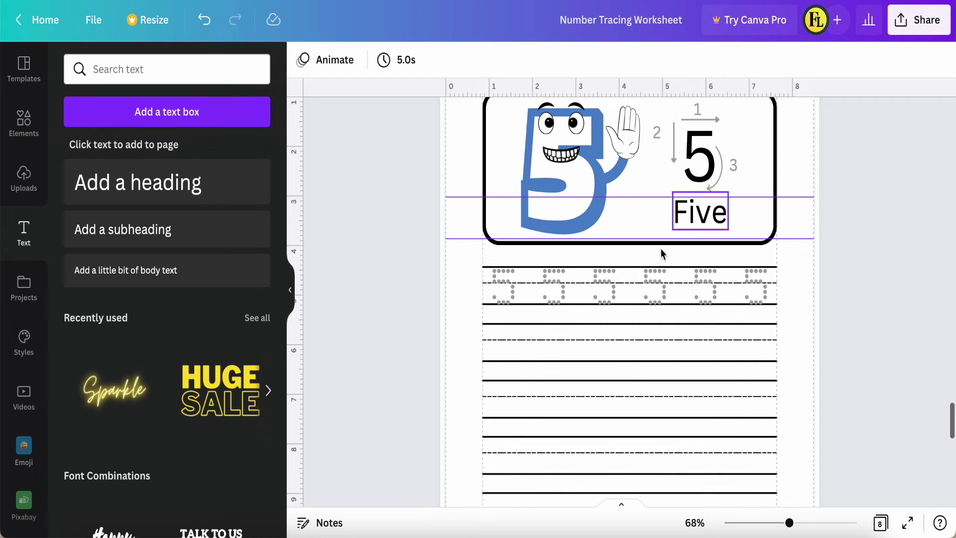
pyautogui.click(642, 286)
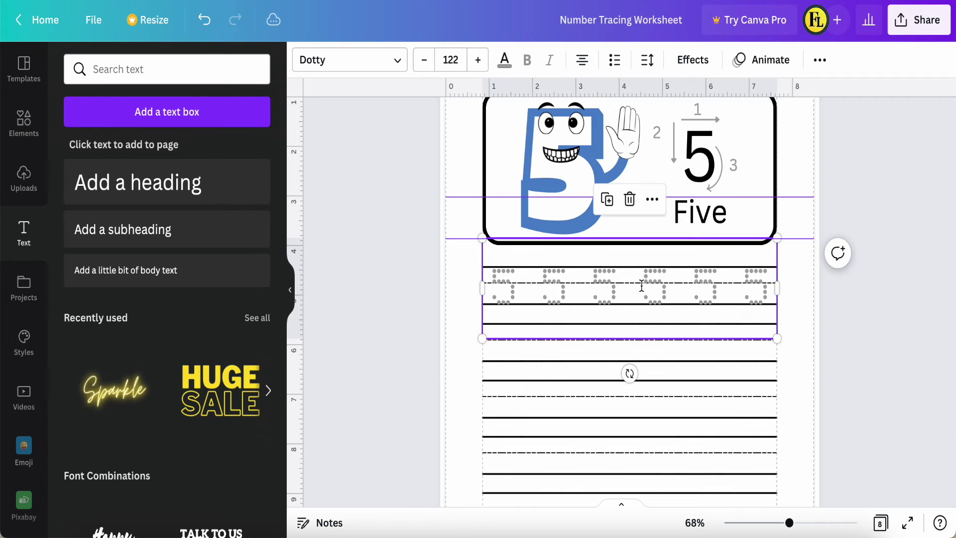
pyautogui.click(616, 201)
pyautogui.moveTo(609, 285)
pyautogui.mouseDown()
pyautogui.moveTo(609, 354)
pyautogui.moveTo(606, 338)
pyautogui.mouseUp()
# Duplicate the dotted 5s onto the remaining three handwriting rows, aligned with the rows above
pyautogui.scroll(-3, 606, 319)
pyautogui.click(609, 200)
pyautogui.click(607, 247)
pyautogui.click(607, 305)
pyautogui.scroll(-2, 537, 302)
pyautogui.click(537, 302)
pyautogui.click(541, 291)
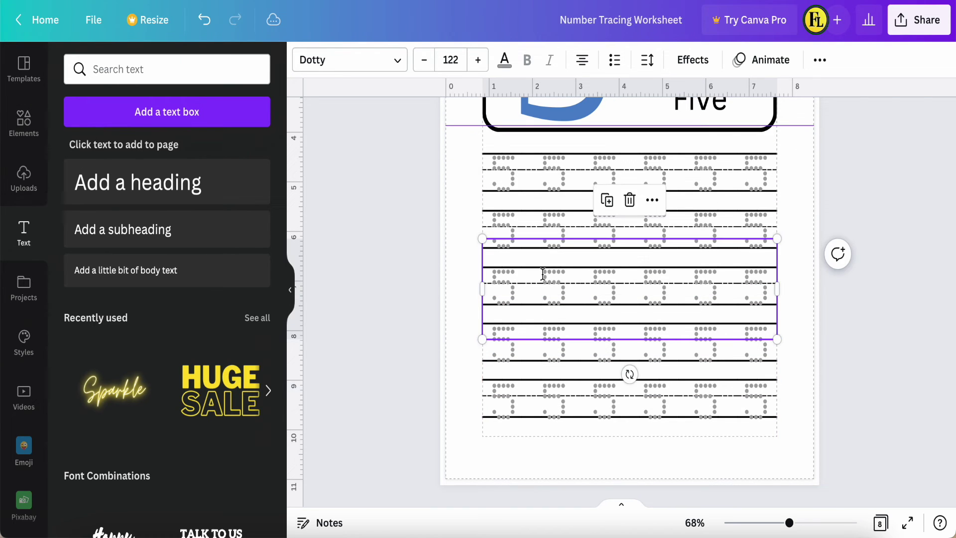
pyautogui.click(508, 347)
pyautogui.moveTo(508, 347); pyautogui.dragTo(478, 347)
pyautogui.click(474, 348)
pyautogui.click(797, 434)
# Copy the page number from the number 4 page, paste it below the rows on the number 5 page, and change it to 5
pyautogui.scroll(5, 797, 434)
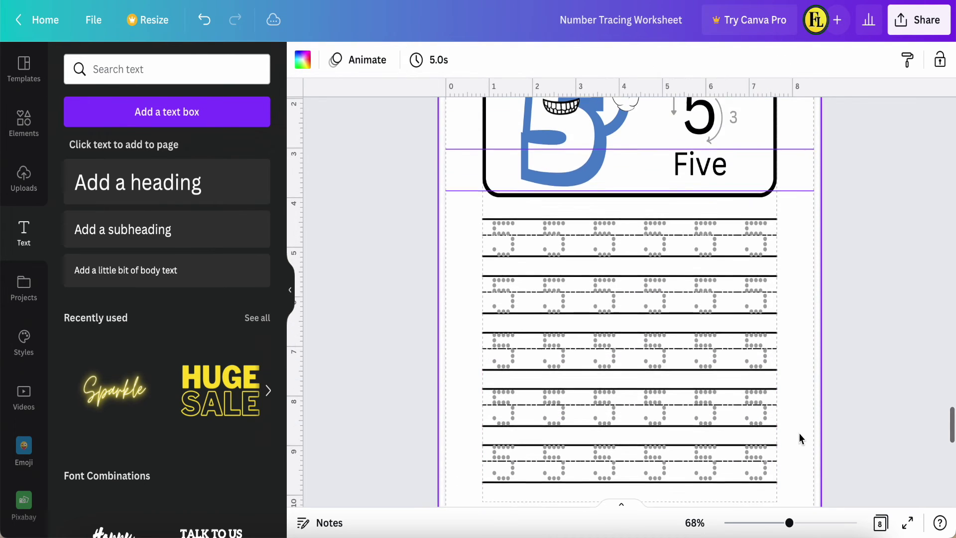
pyautogui.scroll(6, 720, 246)
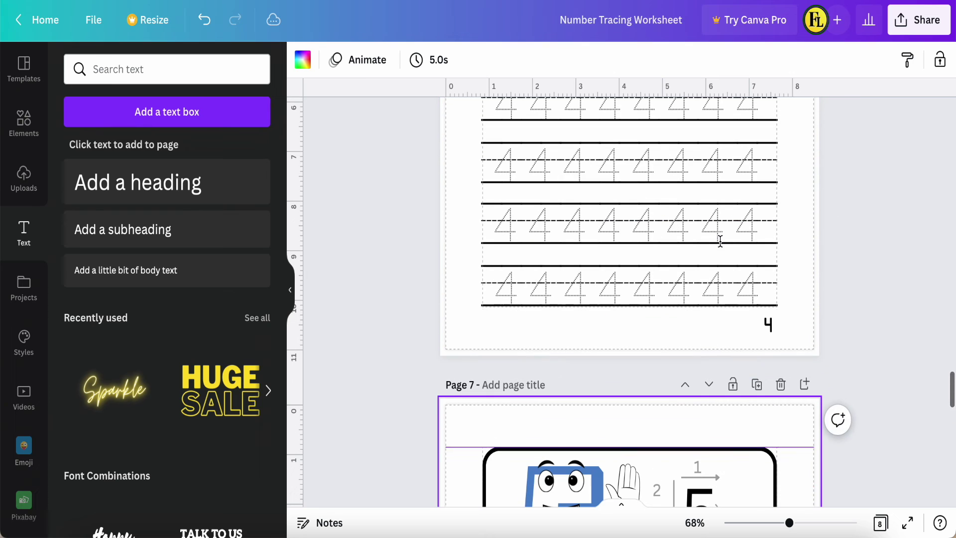
pyautogui.click(767, 326)
pyautogui.click(789, 274)
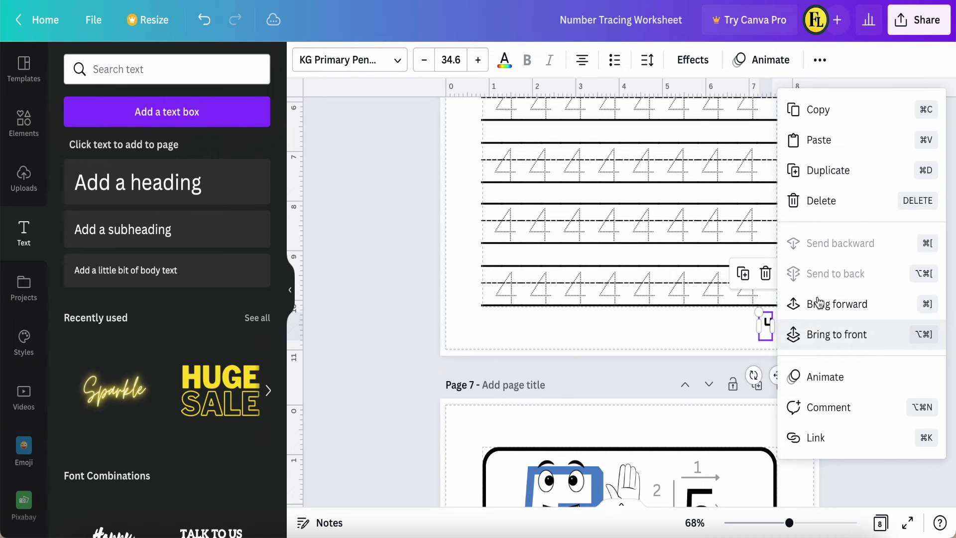
pyautogui.click(815, 110)
pyautogui.scroll(-10, 812, 274)
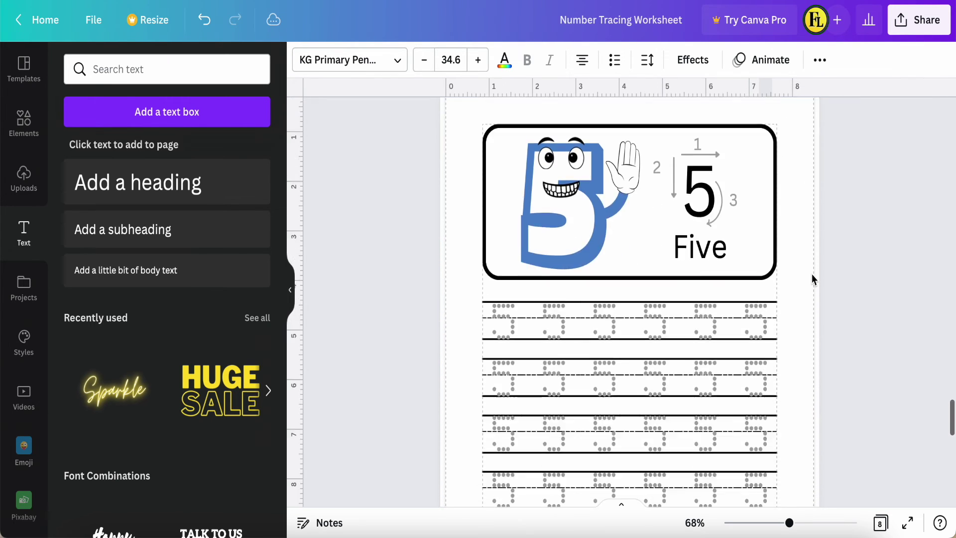
pyautogui.click(774, 258)
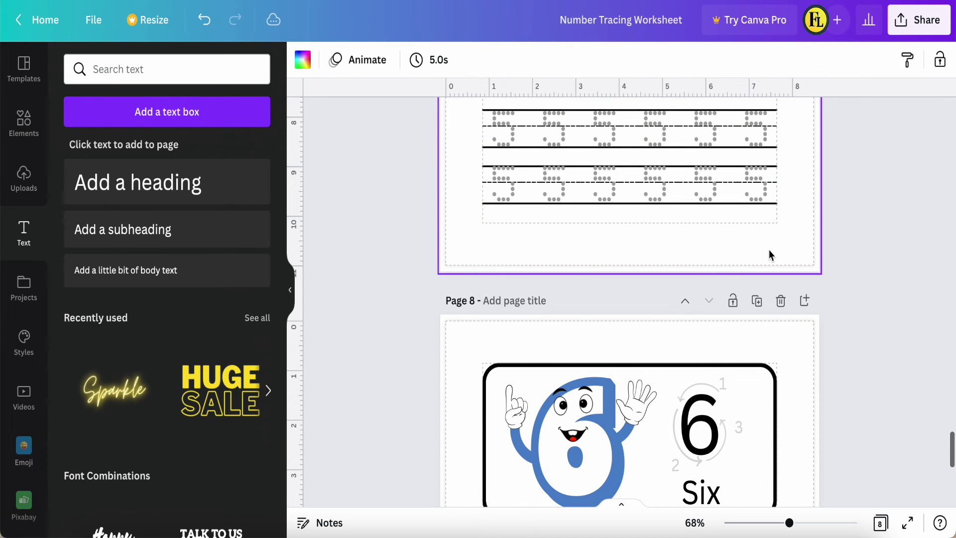
pyautogui.hotkey('ctrl', 'v')
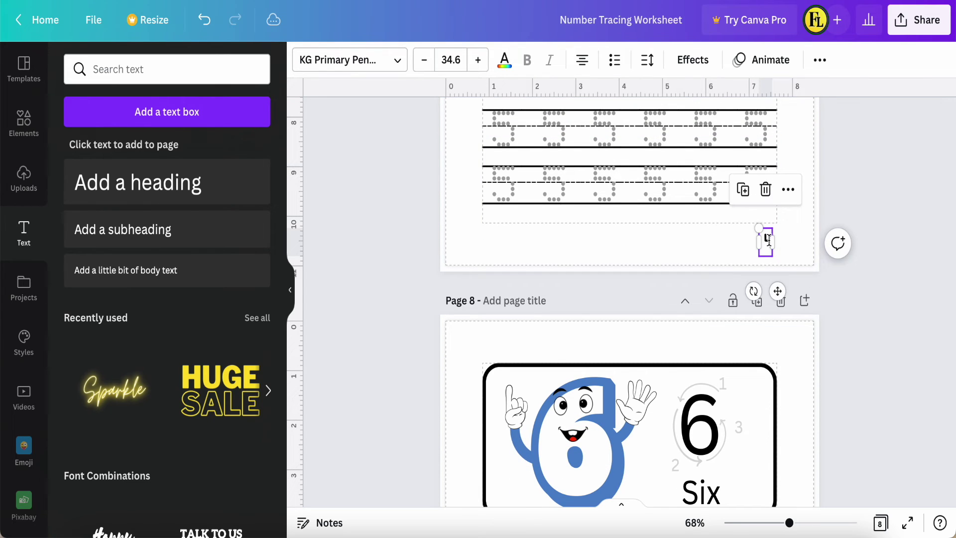
pyautogui.doubleClick(769, 240)
pyautogui.write('5')
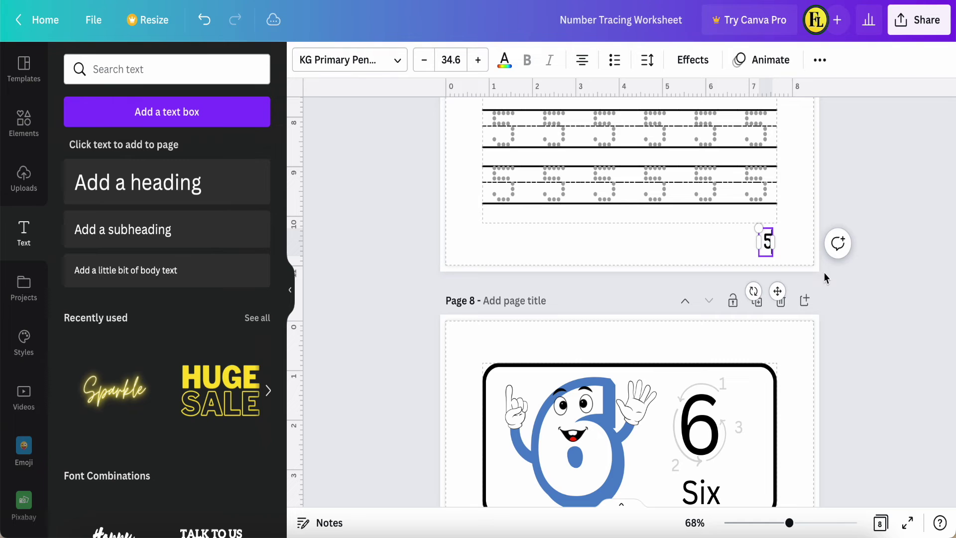
pyautogui.click(802, 264)
# Review the number 5 worksheet and compare its header and tracing rows with the number 6 page
pyautogui.scroll(8, 848, 307)
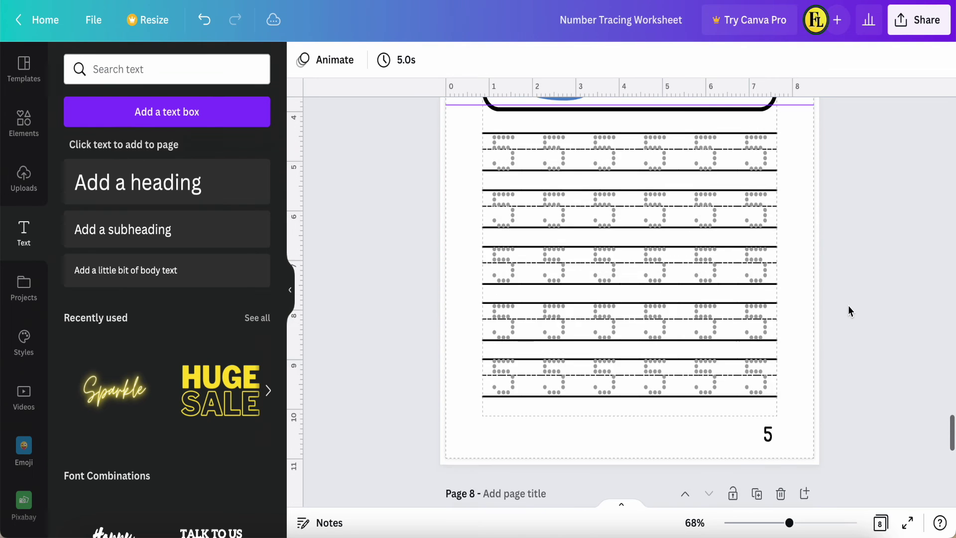
pyautogui.scroll(1, 850, 311)
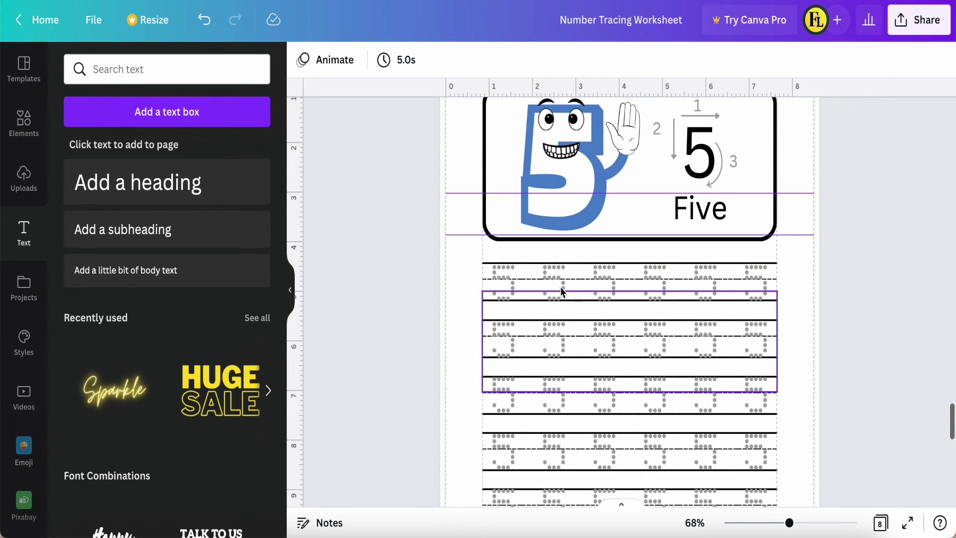
pyautogui.scroll(3, 651, 282)
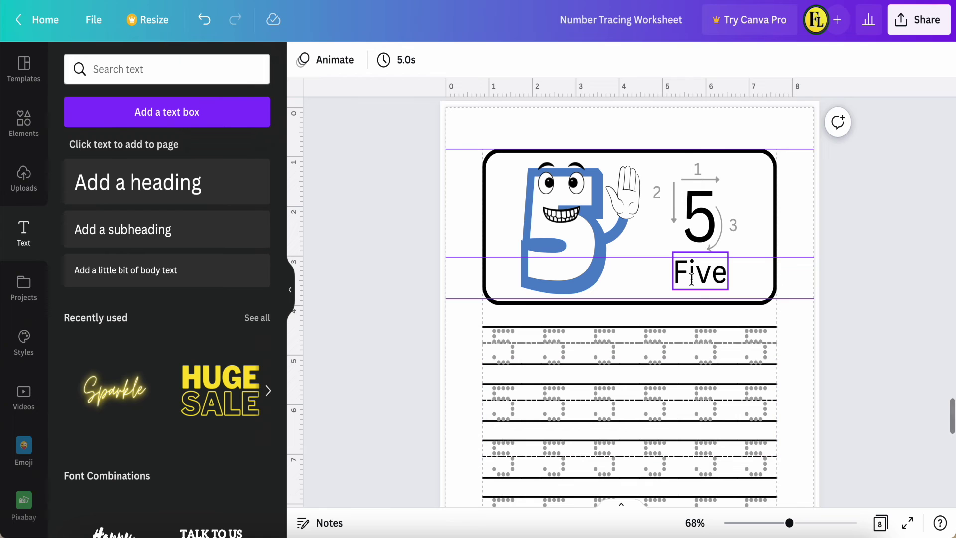
pyautogui.scroll(-20, 692, 280)
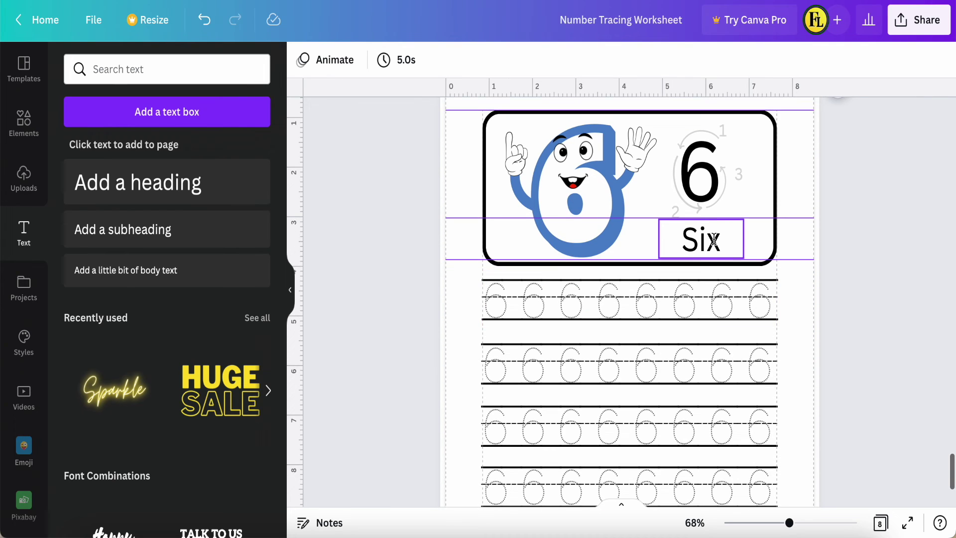
pyautogui.scroll(10, 715, 241)
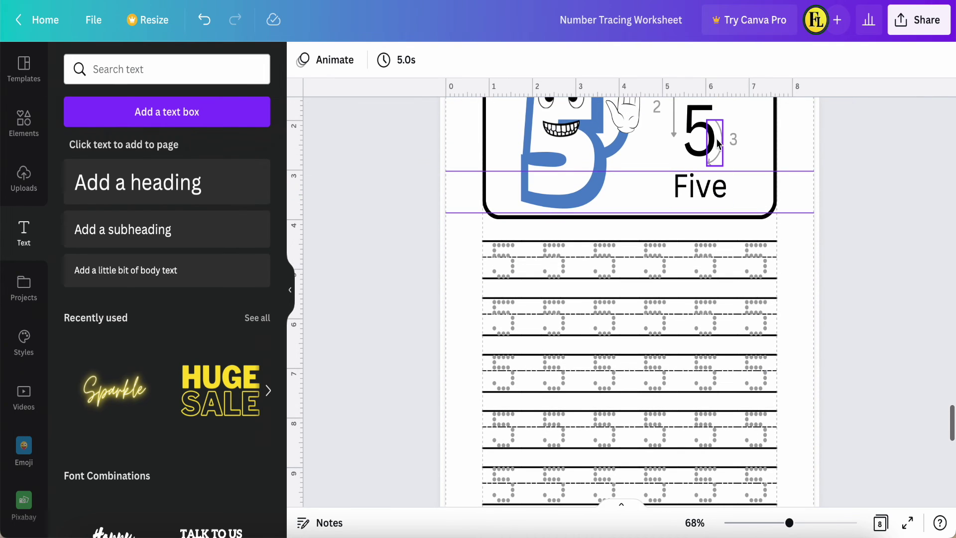
pyautogui.scroll(-12, 720, 145)
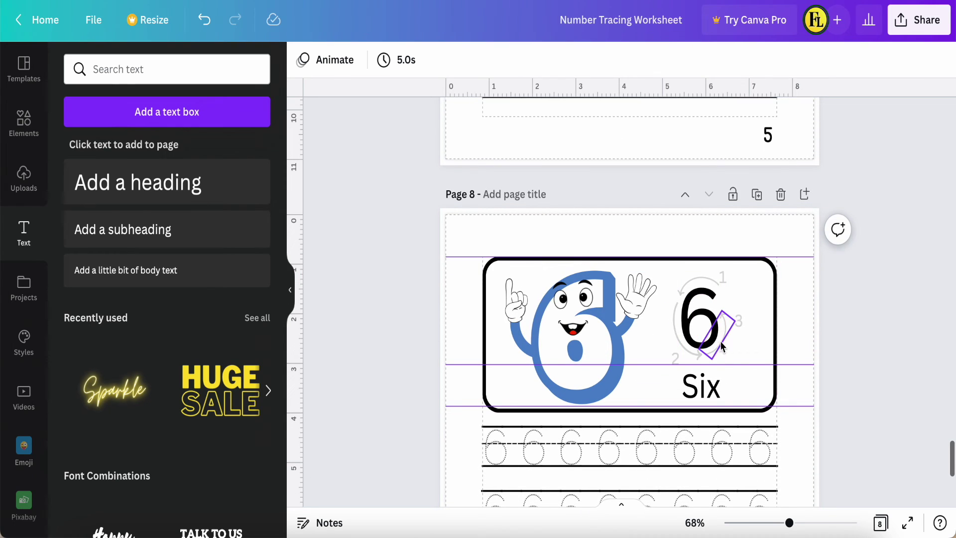
pyautogui.scroll(-1, 722, 378)
pyautogui.scroll(-1, 726, 392)
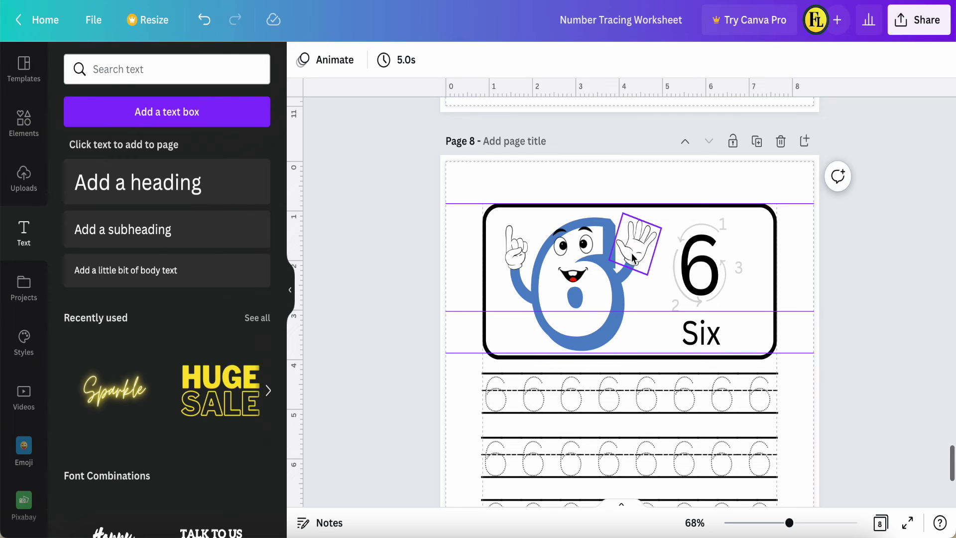
pyautogui.scroll(10, 630, 251)
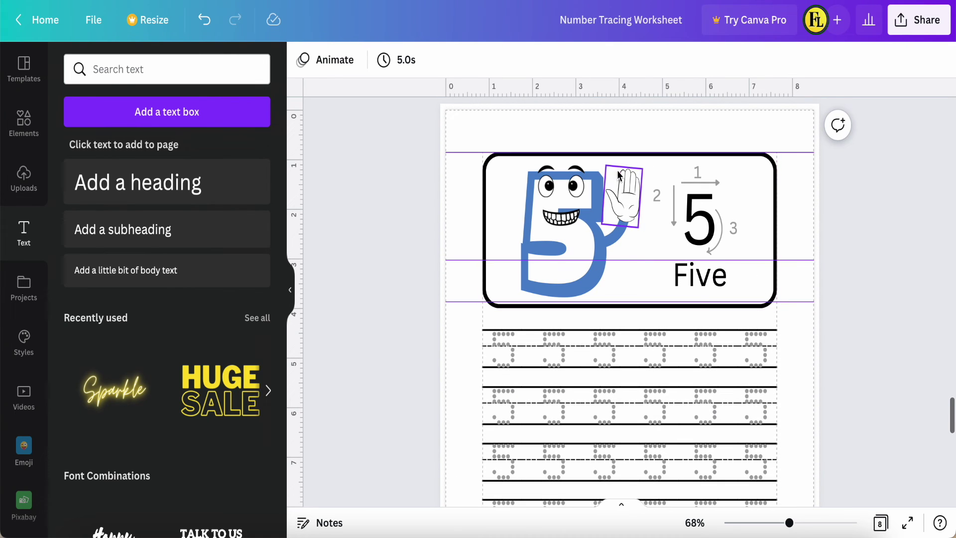
# Examine the number 6 page's header and tracing rows and check the font used for the dotted 6s
pyautogui.scroll(-10, 630, 193)
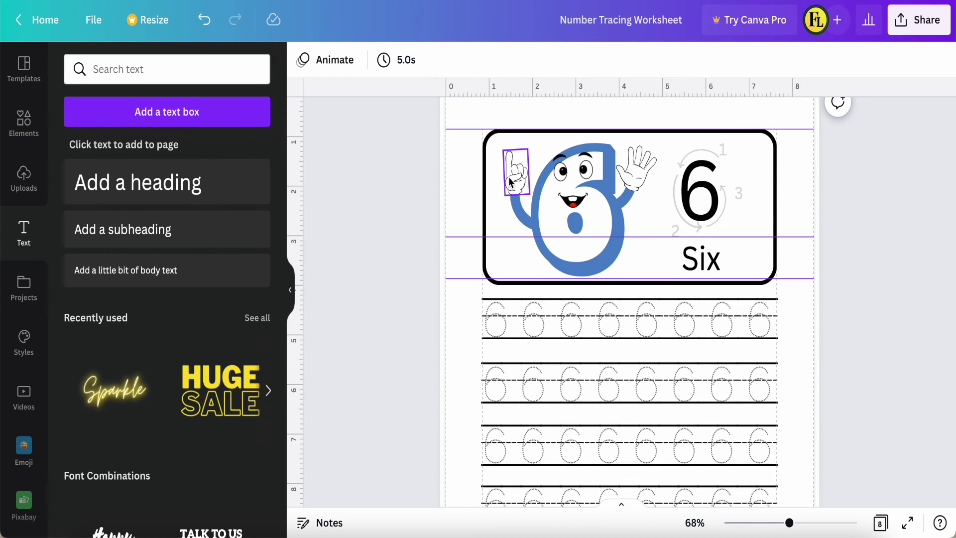
pyautogui.scroll(-3, 511, 182)
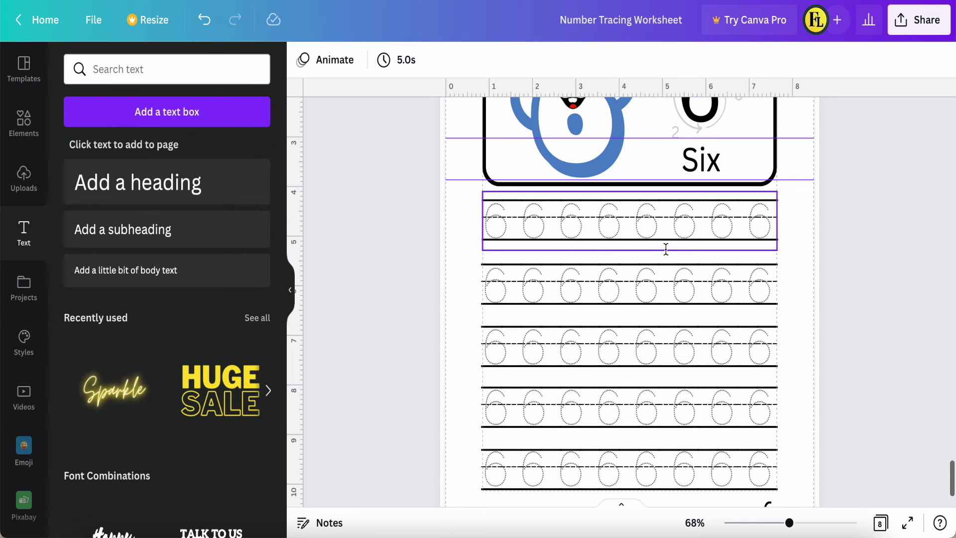
pyautogui.scroll(1, 592, 241)
pyautogui.click(605, 230)
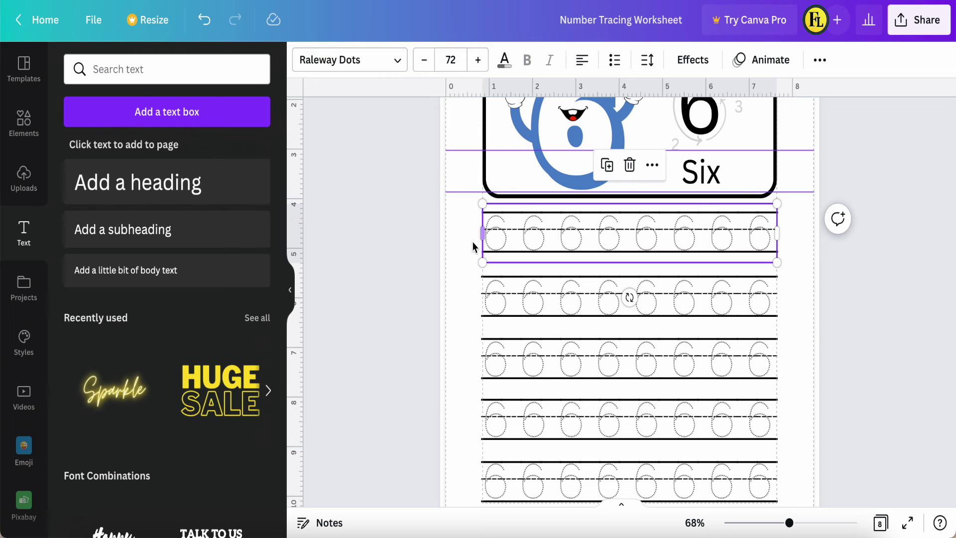
pyautogui.click(161, 74)
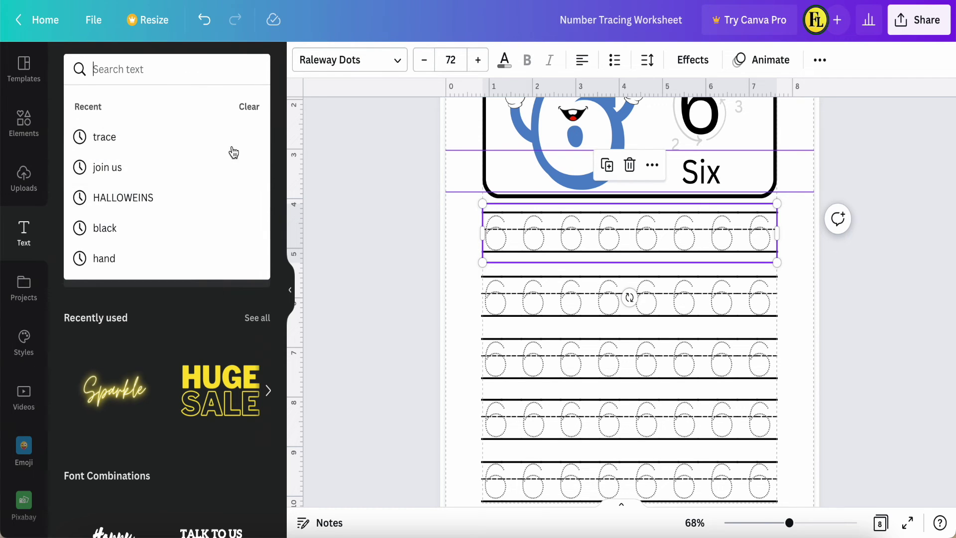
pyautogui.click(380, 200)
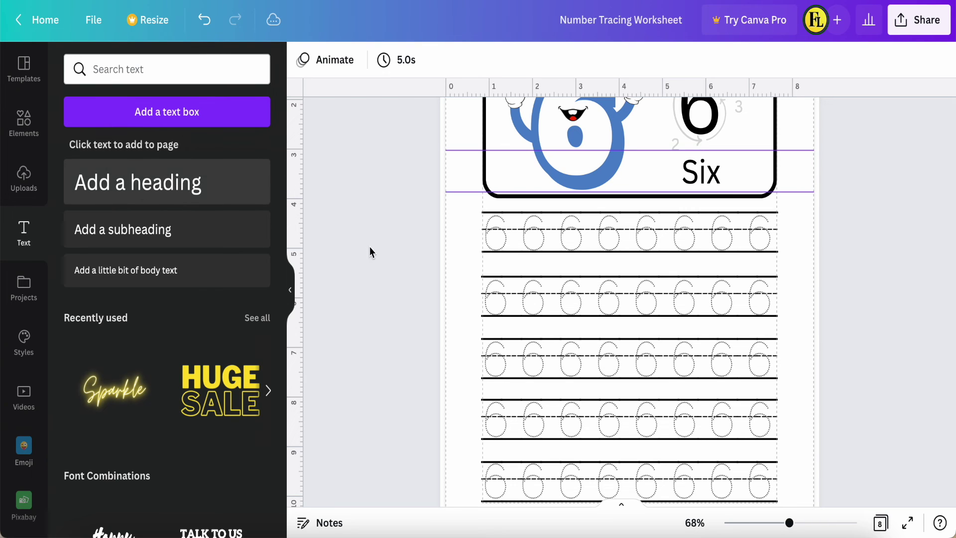
# Select the last row of dotted 5s and look through the fonts matching "dot" without changing the font
pyautogui.scroll(2, 383, 259)
pyautogui.scroll(10, 384, 259)
pyautogui.click(512, 412)
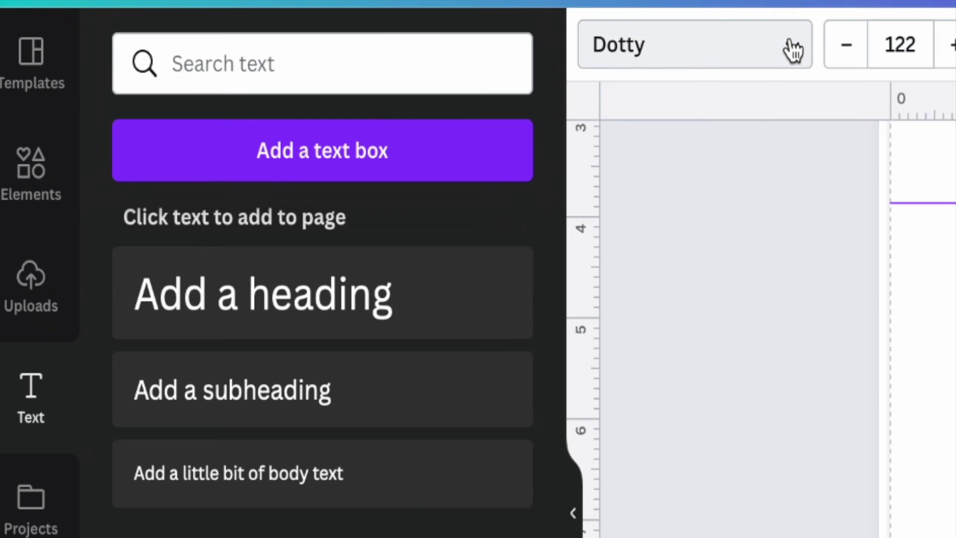
pyautogui.click(398, 61)
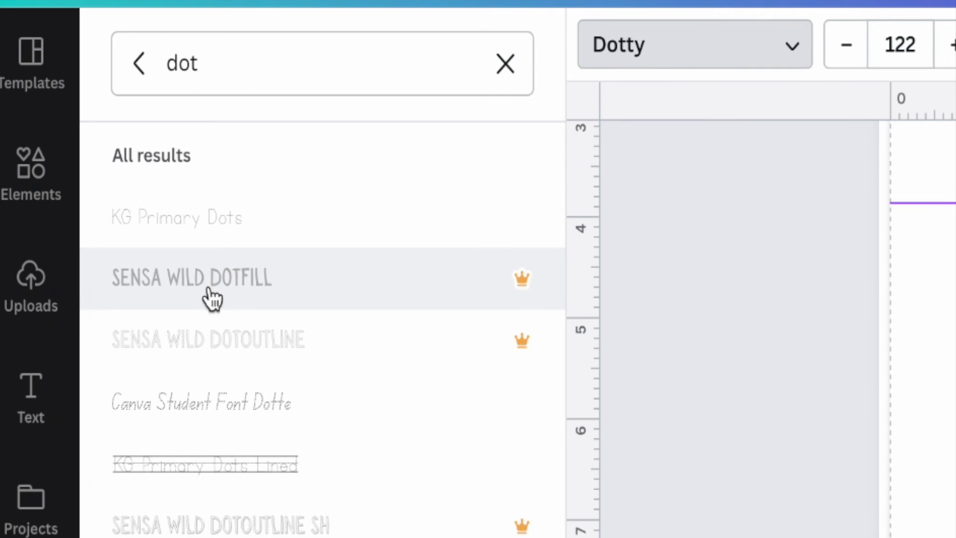
pyautogui.scroll(-1, 323, 321)
pyautogui.scroll(-3, 322, 322)
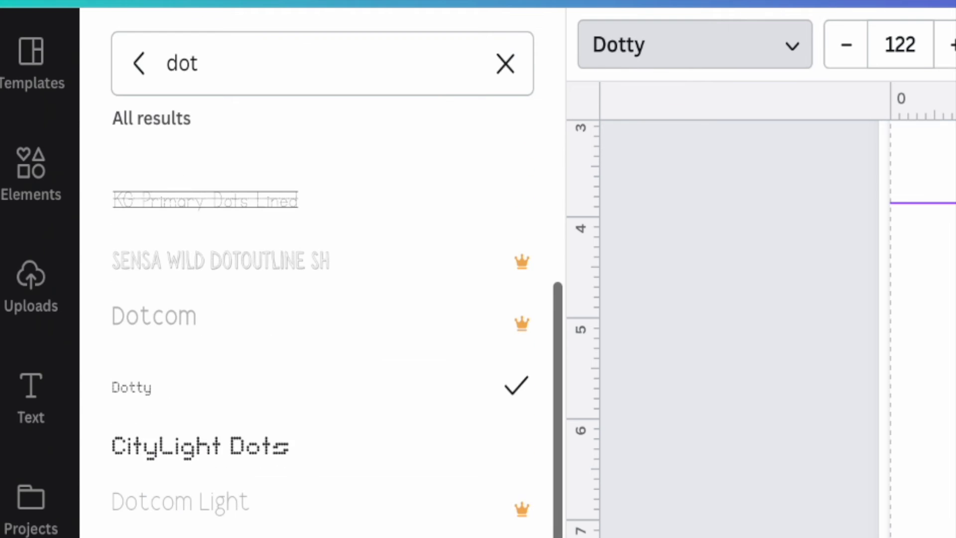
pyautogui.scroll(-1, 98, 330)
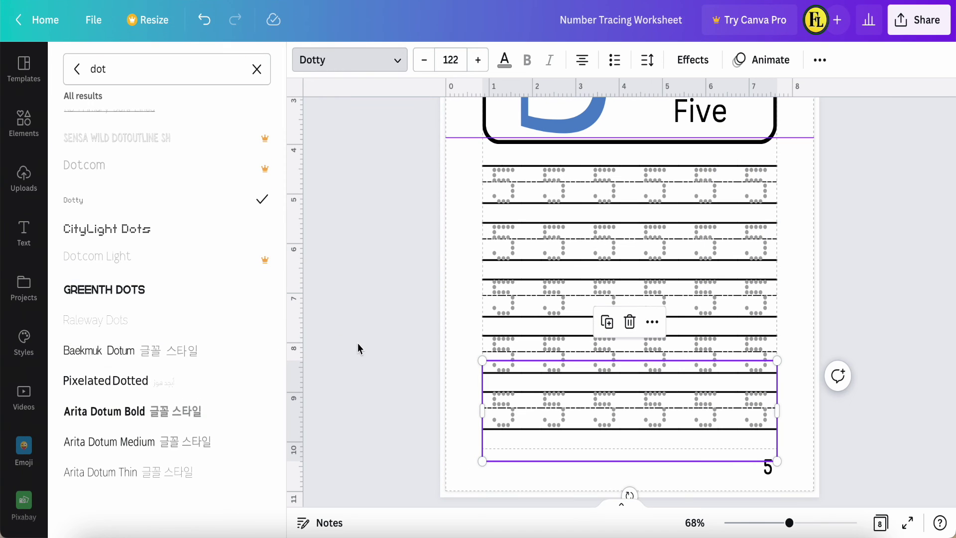
pyautogui.press('Escape')
pyautogui.click(380, 355)
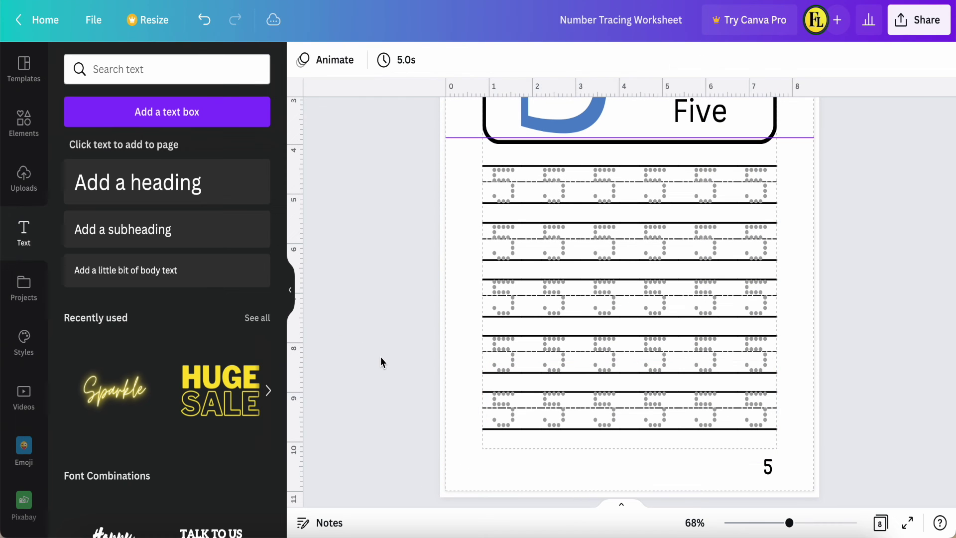
# Compare the number 5 and number 6 worksheets from their headers down to the page numbers
pyautogui.scroll(2, 381, 356)
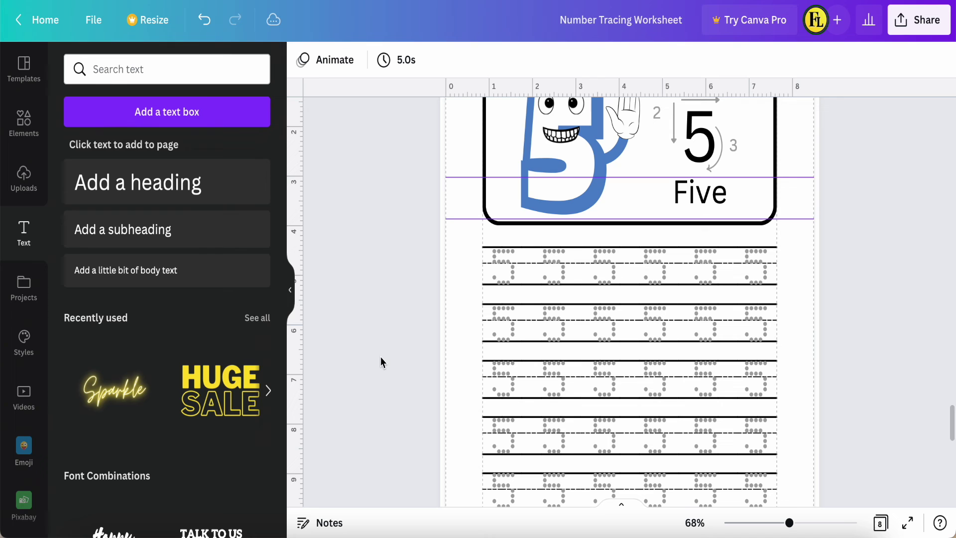
pyautogui.scroll(2, 414, 354)
pyautogui.scroll(-1, 414, 354)
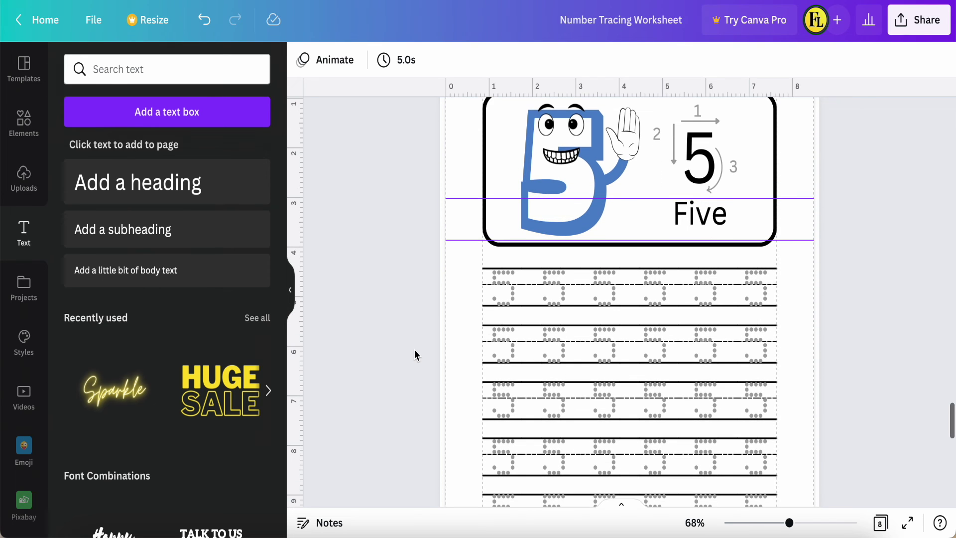
pyautogui.scroll(-1, 414, 350)
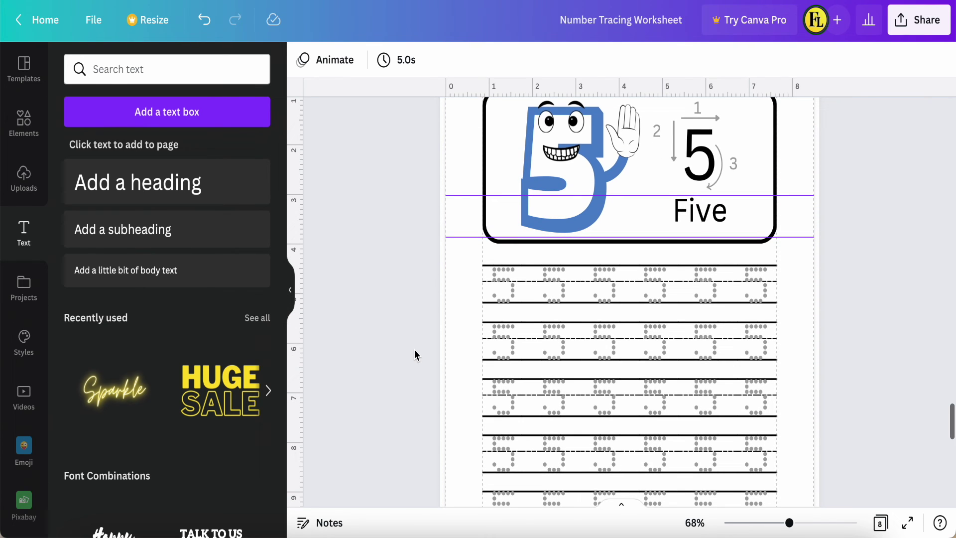
pyautogui.scroll(-6, 414, 350)
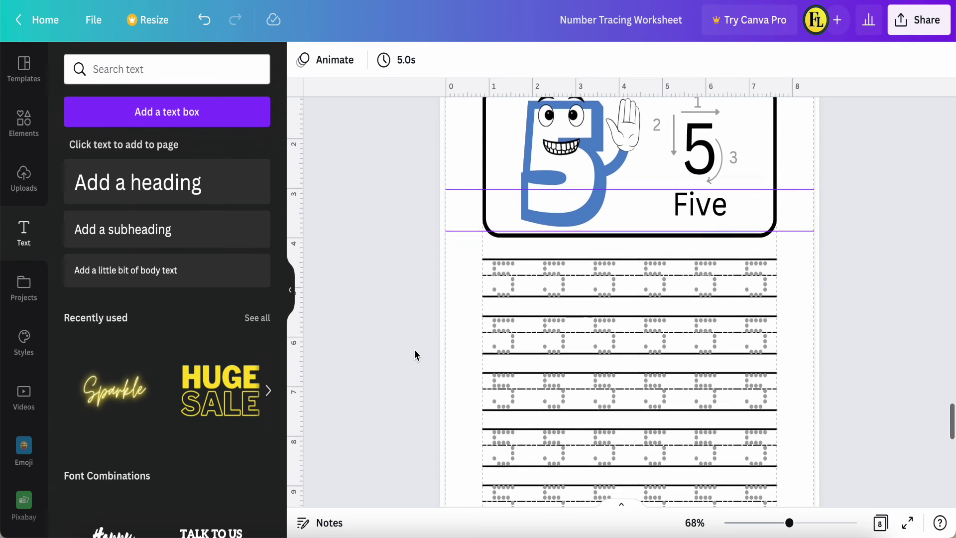
pyautogui.scroll(-9, 414, 350)
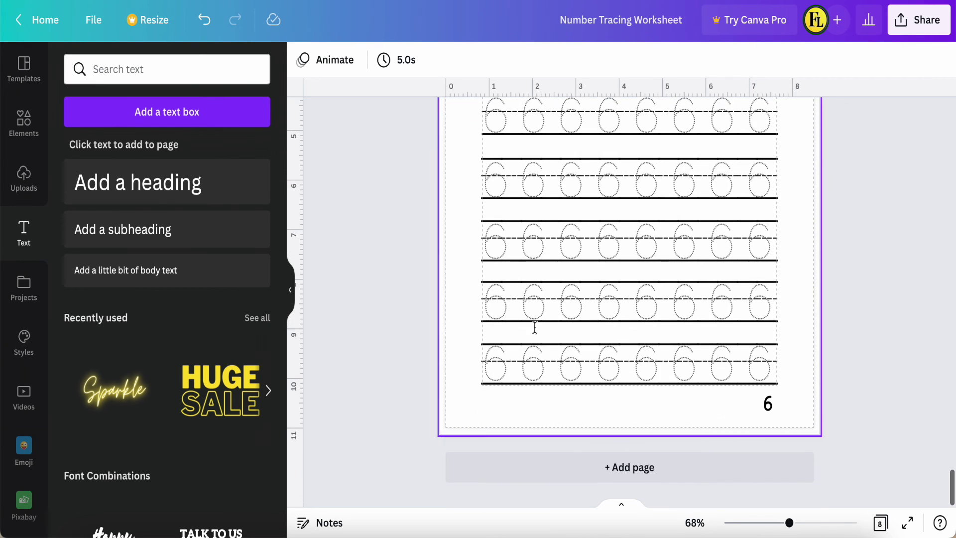
pyautogui.scroll(8, 548, 310)
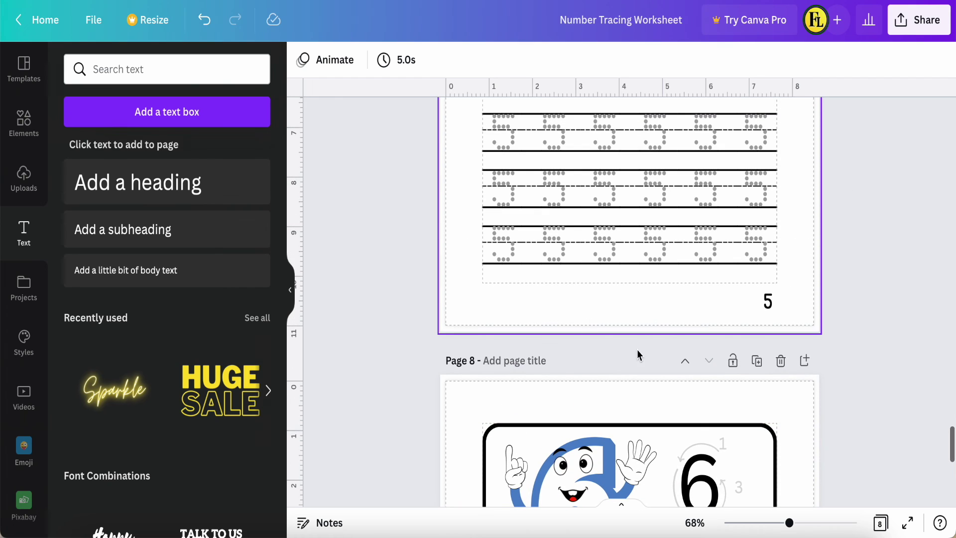
# Duplicate the number 6 page and change the large blue character number on the copy to 7
pyautogui.click(757, 361)
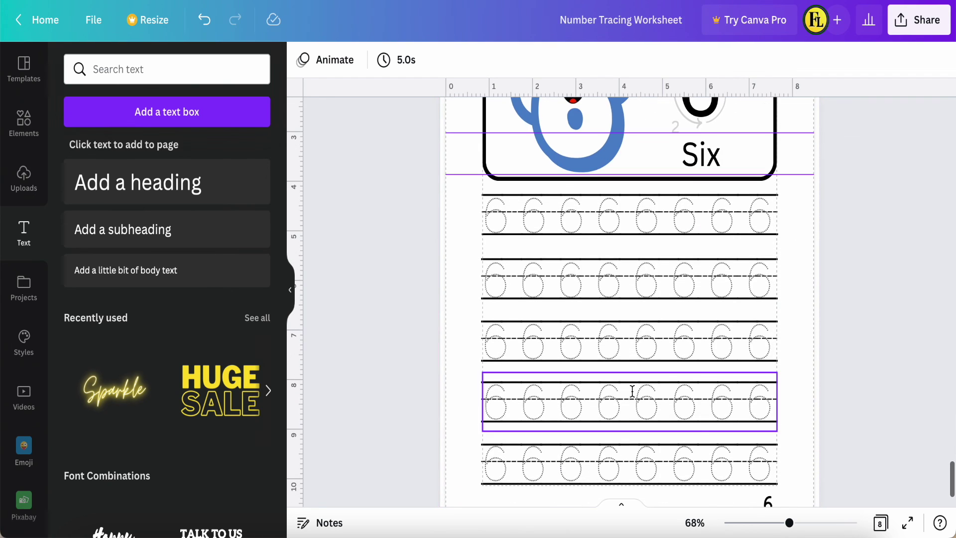
pyautogui.scroll(10, 633, 391)
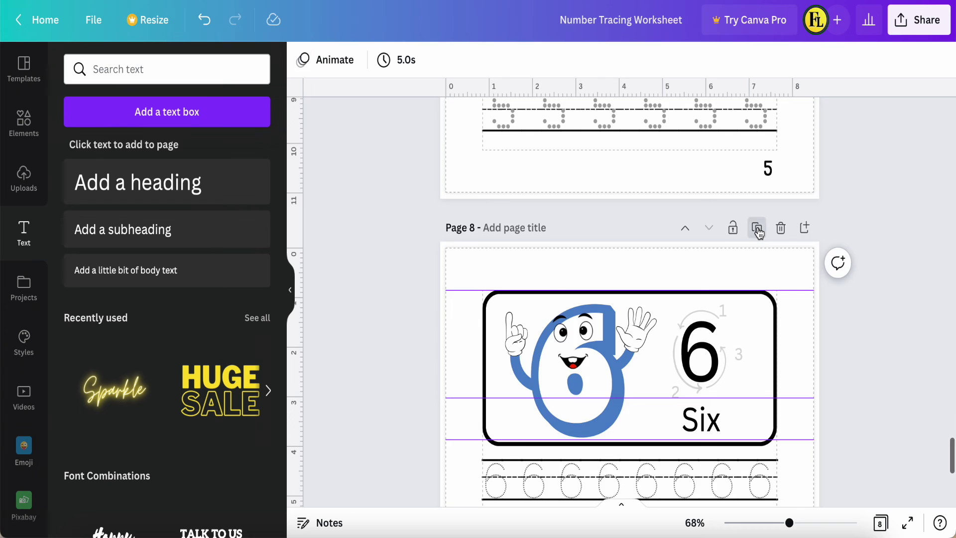
pyautogui.click(758, 227)
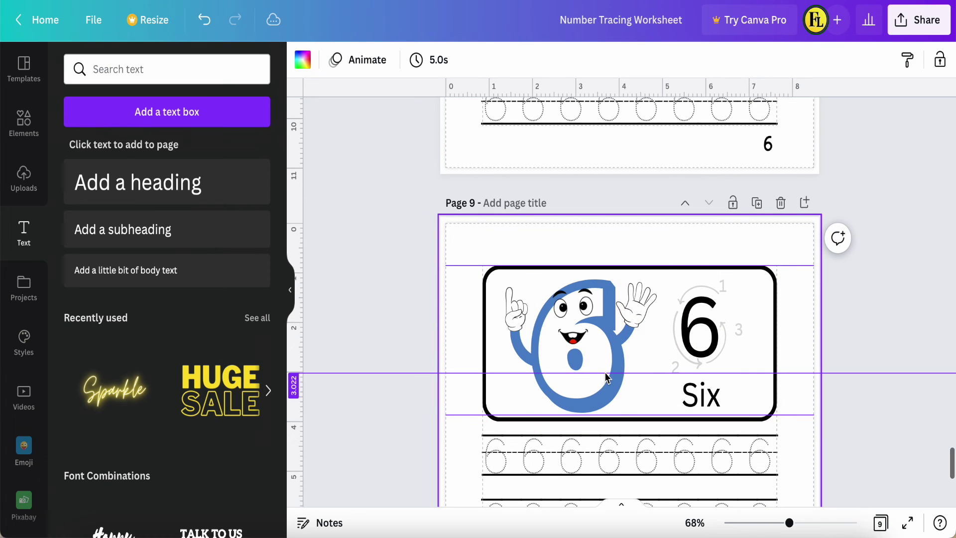
pyautogui.doubleClick(606, 360)
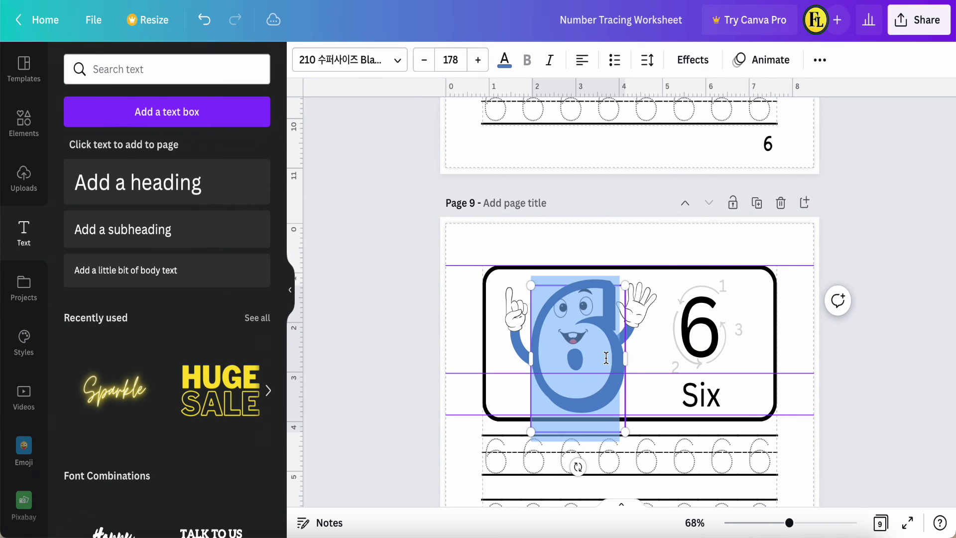
pyautogui.write('7')
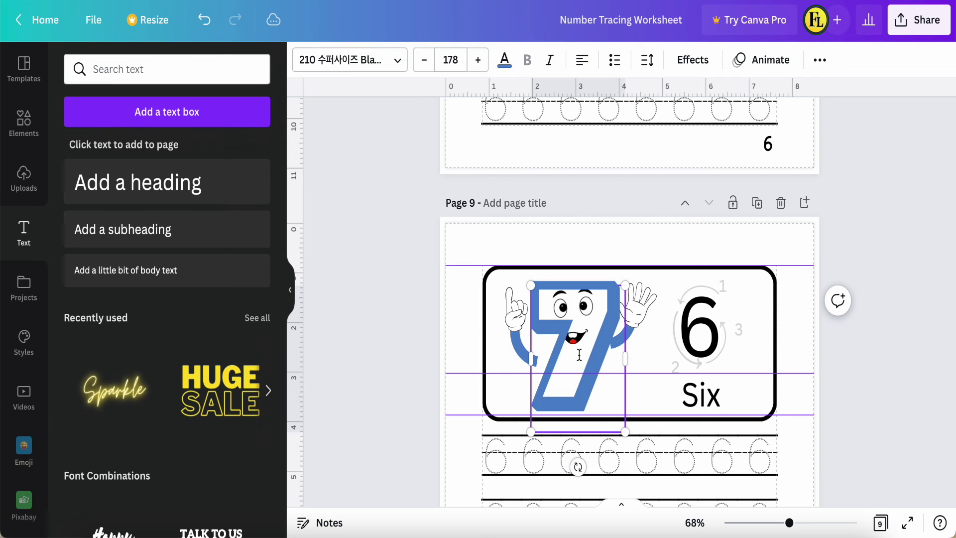
# Move the blue arm below the pointing hand inward so that it meets the body of the 7
pyautogui.click(513, 345)
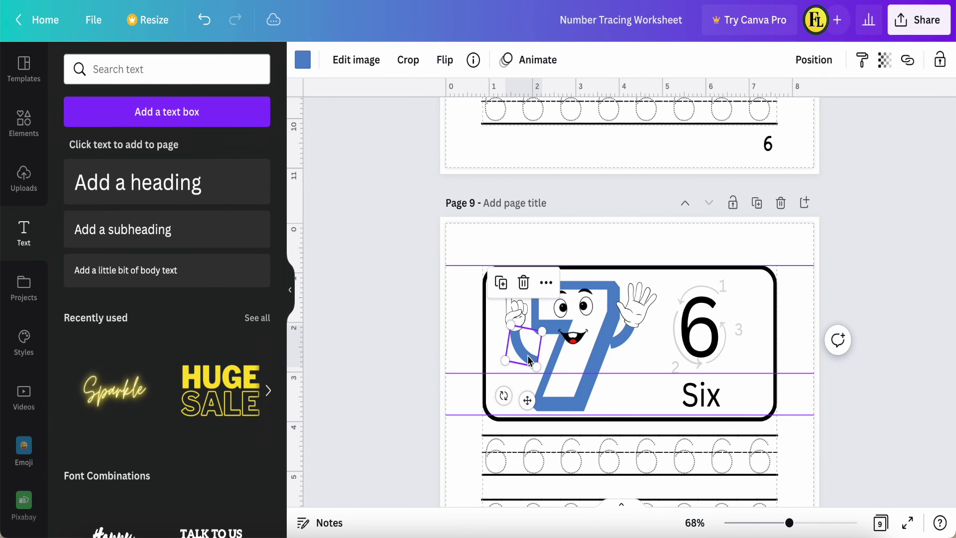
pyautogui.moveTo(527, 402); pyautogui.dragTo(542, 399)
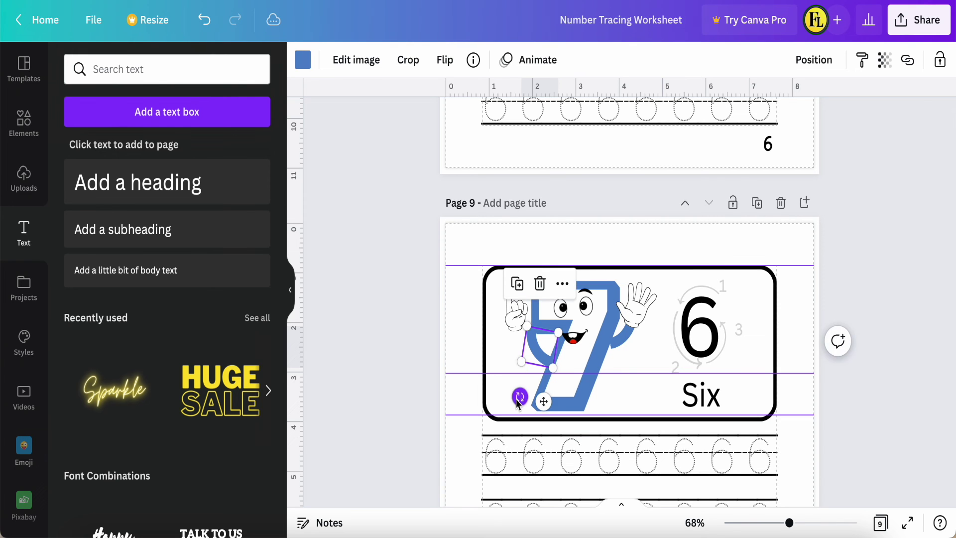
pyautogui.click(510, 344)
pyautogui.click(516, 60)
pyautogui.click(573, 176)
pyautogui.scroll(-3, 628, 349)
pyautogui.click(577, 209)
pyautogui.moveTo(578, 209); pyautogui.dragTo(578, 209)
pyautogui.click(387, 235)
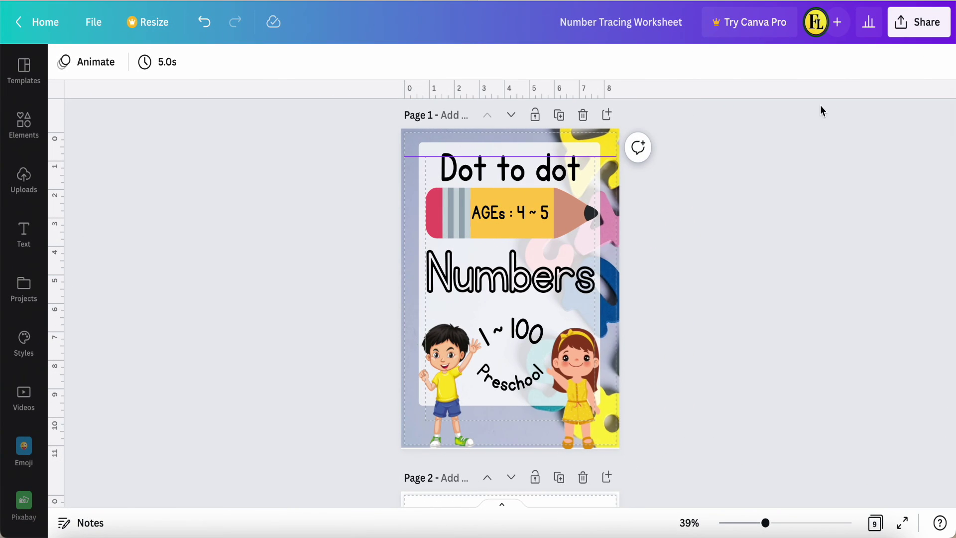
# Export all 9 pages of the design to Heyzine Flipbooks and open the resulting flipbook
pyautogui.click(902, 33)
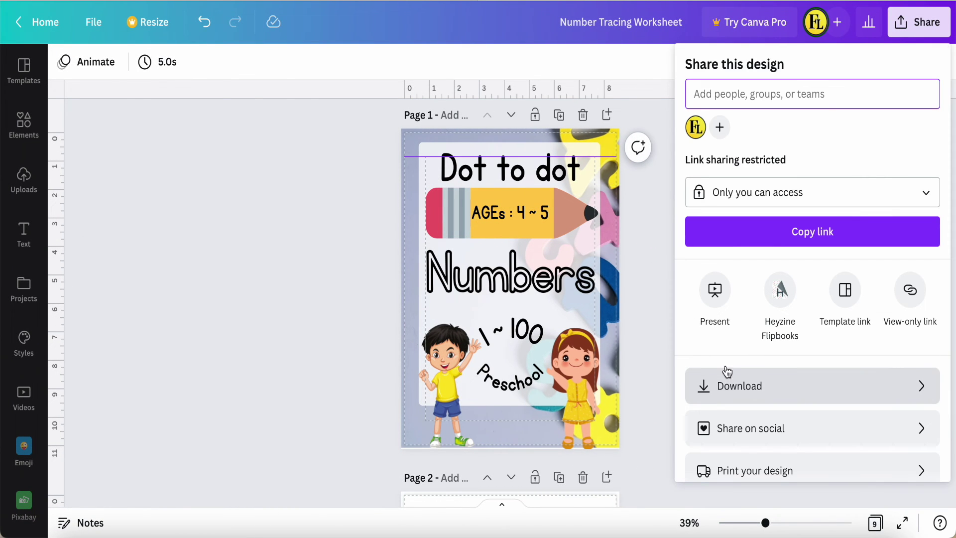
pyautogui.click(781, 296)
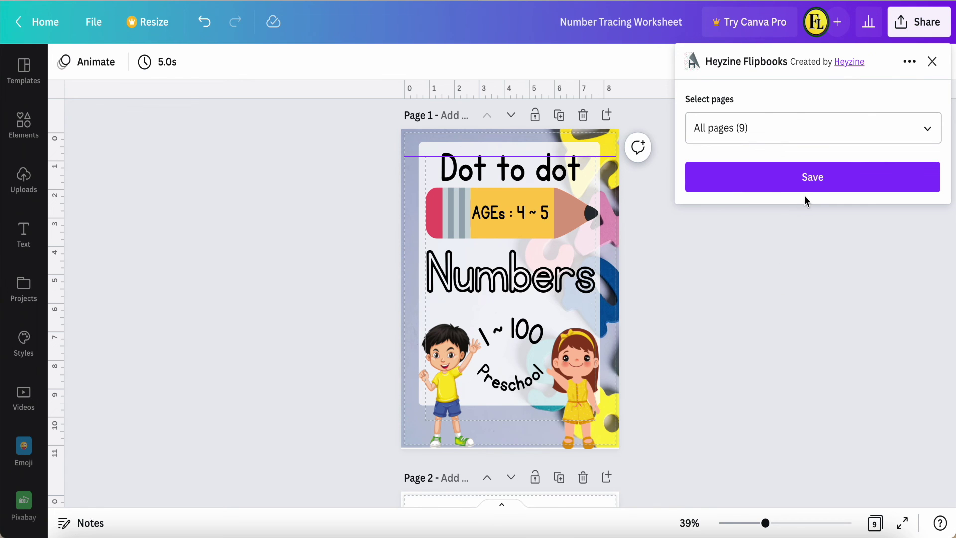
pyautogui.click(811, 179)
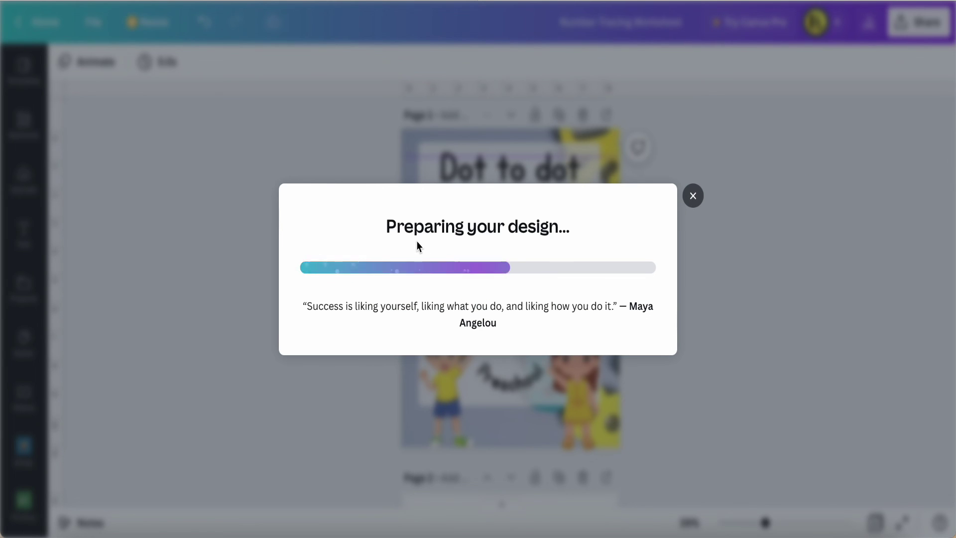
pyautogui.click(513, 331)
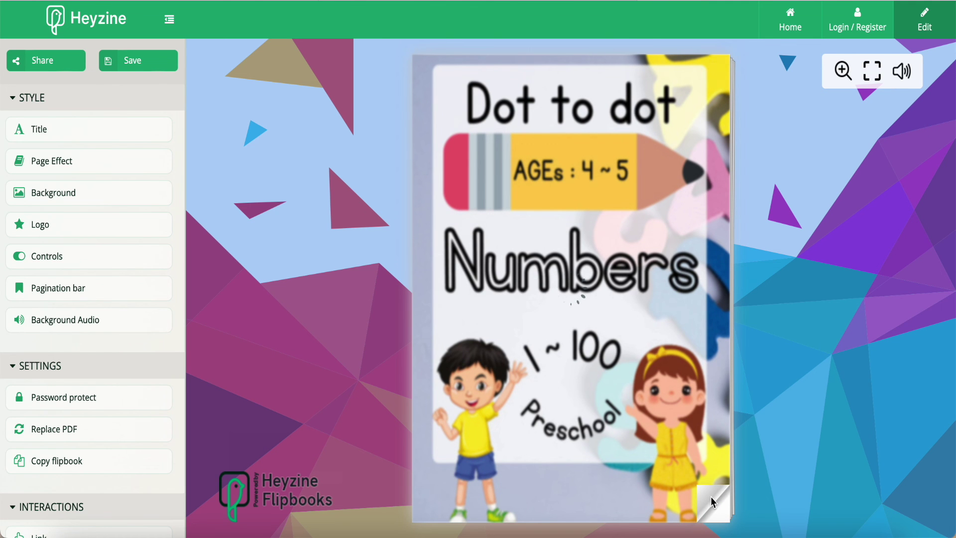
# Page through the flipbook from the cover to the spread with the number 6 and 7 worksheets
pyautogui.click(710, 497)
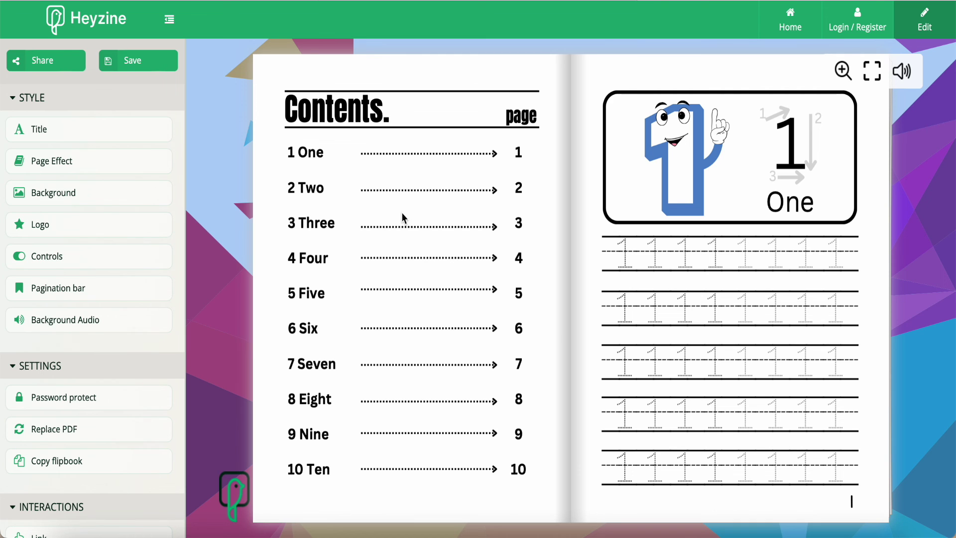
pyautogui.moveTo(868, 504)
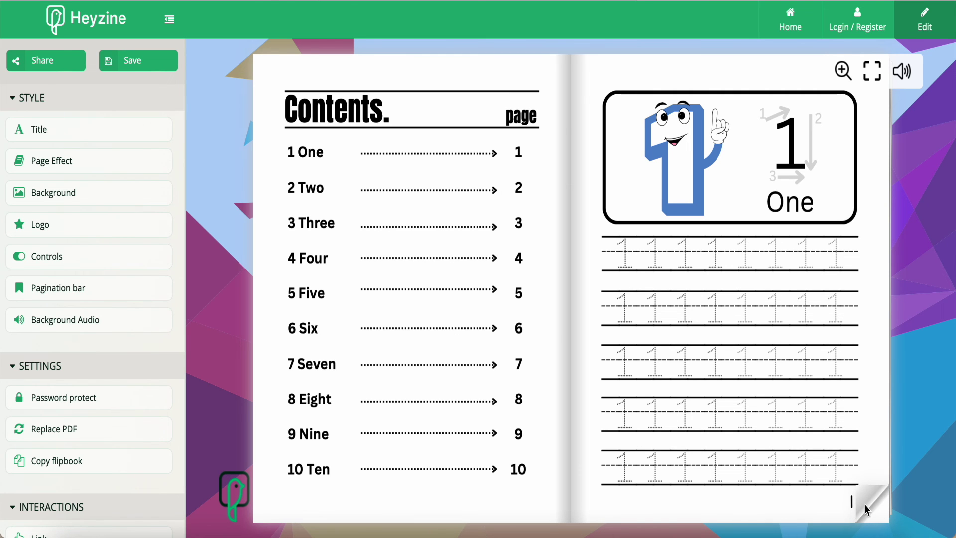
pyautogui.click(865, 504)
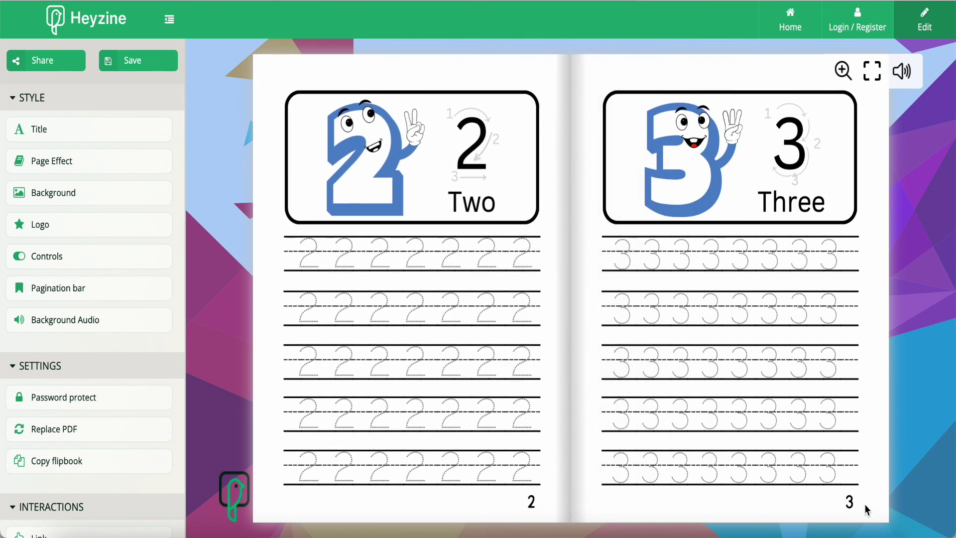
pyautogui.click(865, 505)
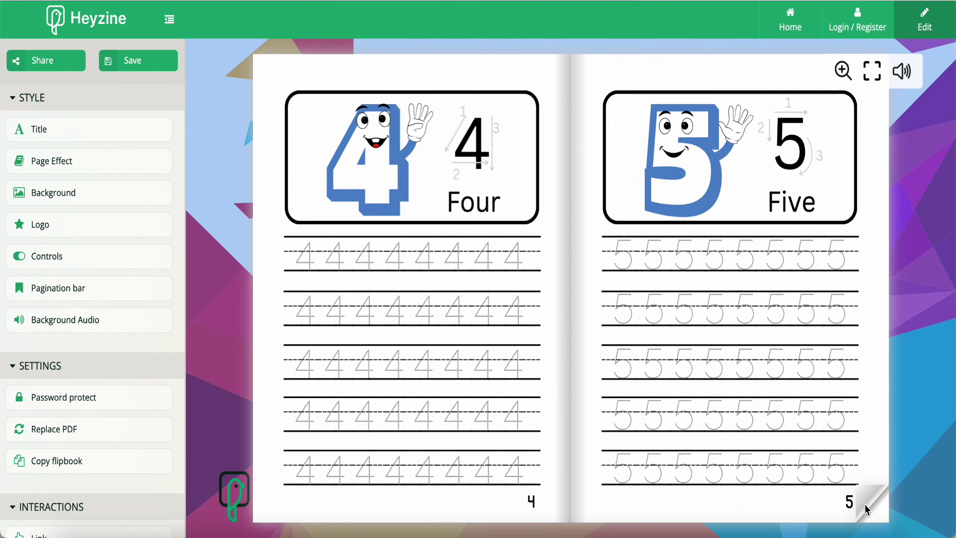
pyautogui.click(864, 504)
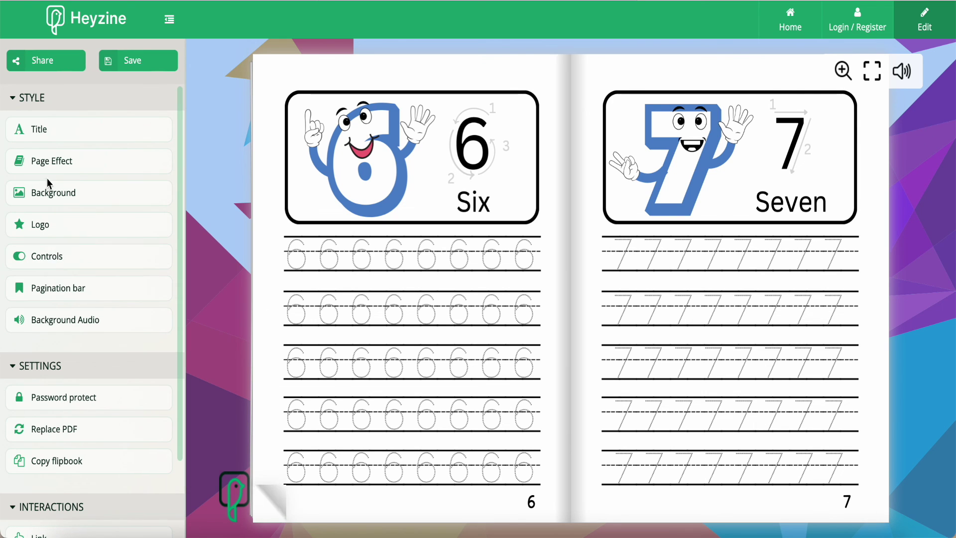
# Review the flipbook's title settings and its page effect options
pyautogui.click(36, 131)
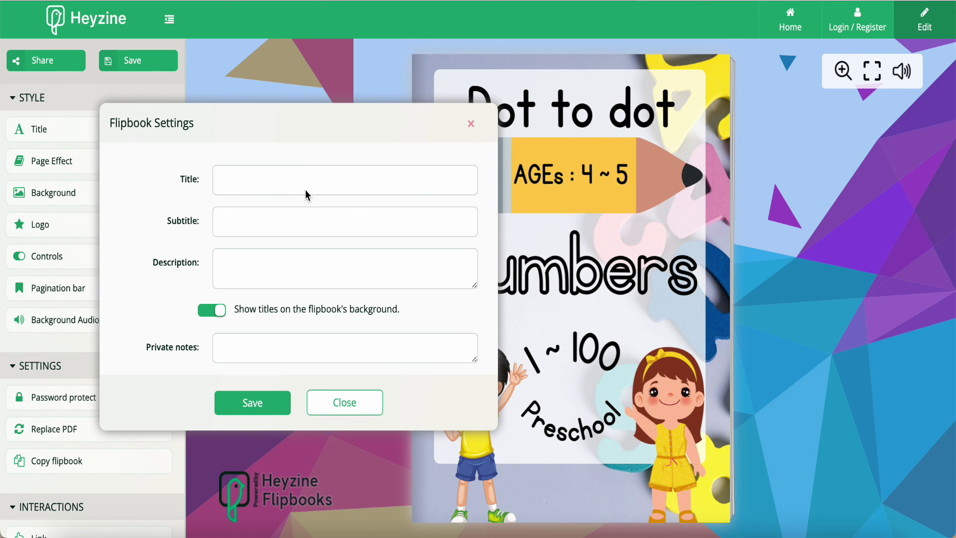
pyautogui.click(52, 161)
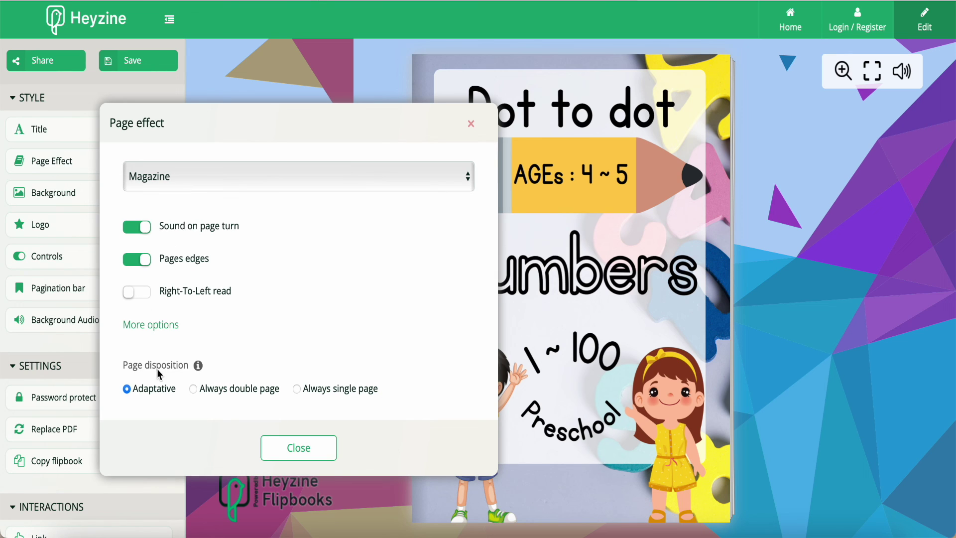
# Try the colourful swirl image and the first preset image as the flipbook's background
pyautogui.click(60, 195)
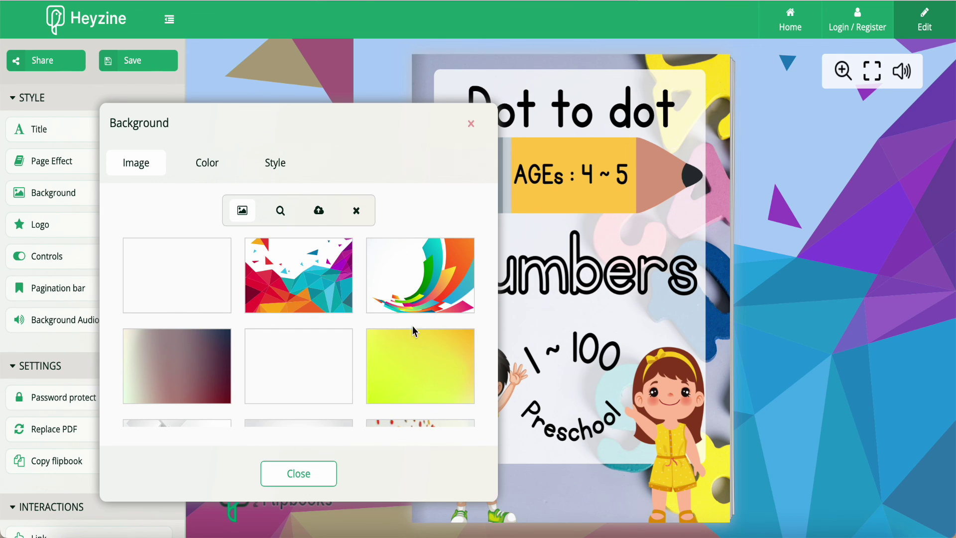
pyautogui.click(428, 284)
pyautogui.click(170, 269)
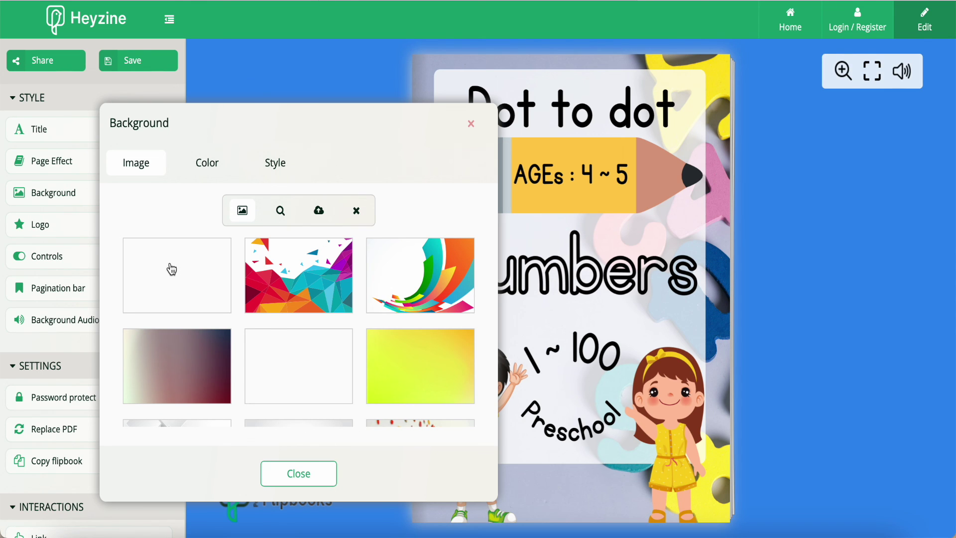
# Set the flipbook's background colour to white (#ffffff) after trying pink and grey, and check the background style options
pyautogui.click(207, 164)
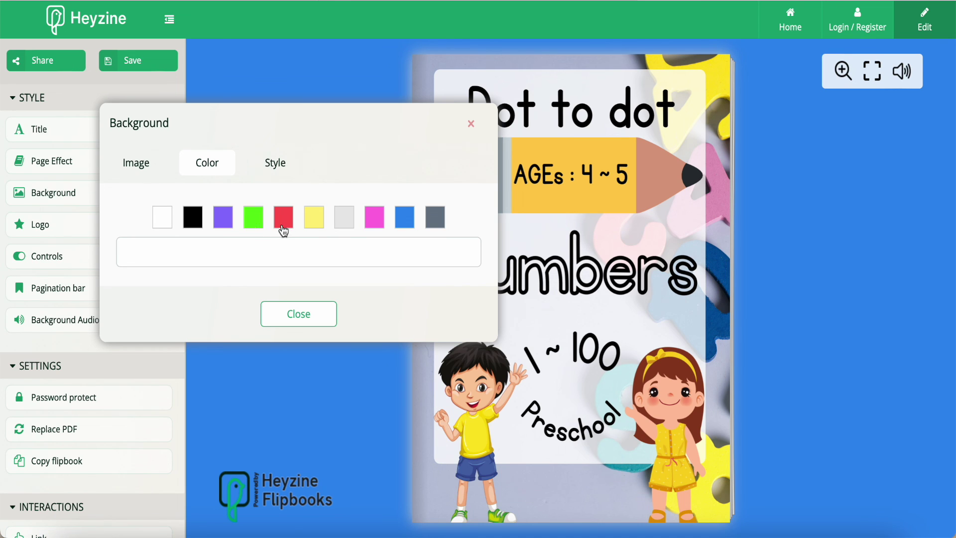
pyautogui.click(375, 219)
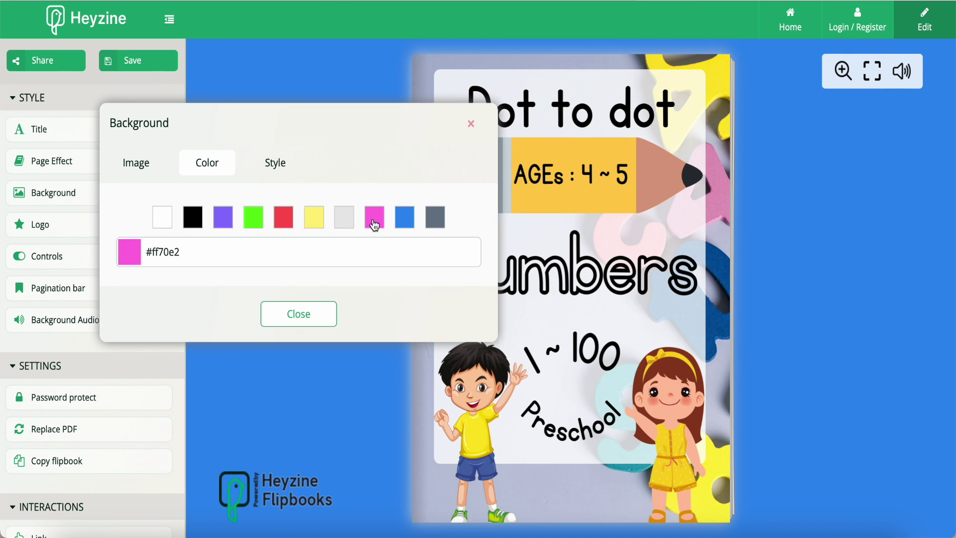
pyautogui.click(438, 221)
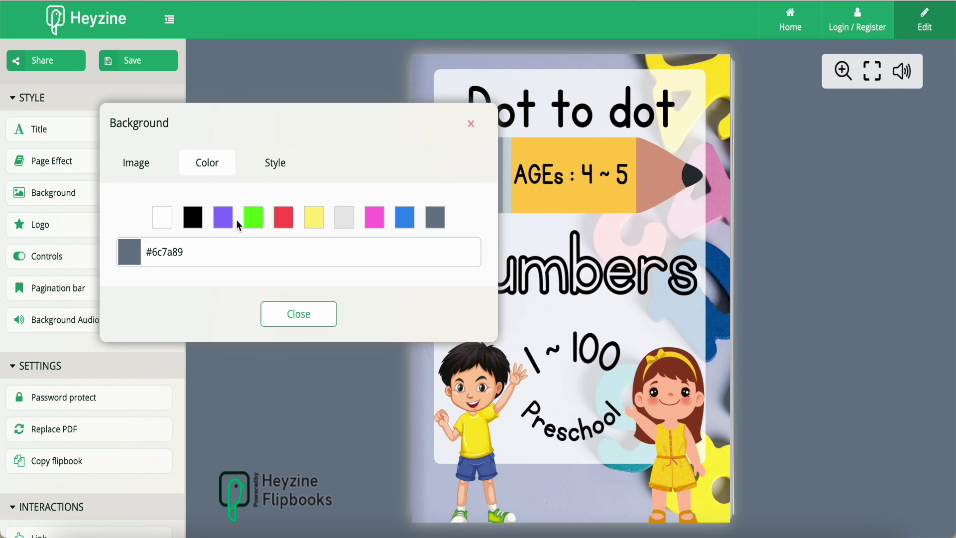
pyautogui.click(165, 222)
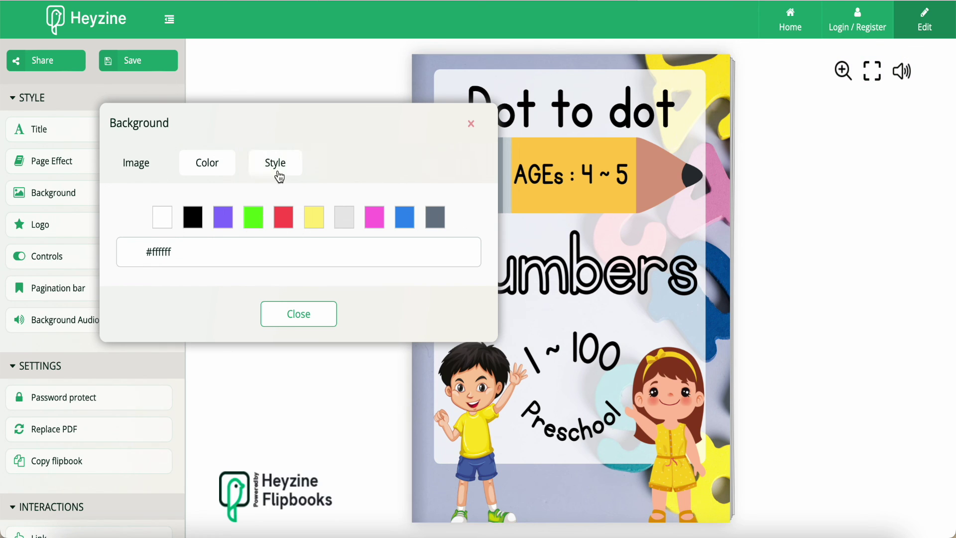
pyautogui.click(279, 169)
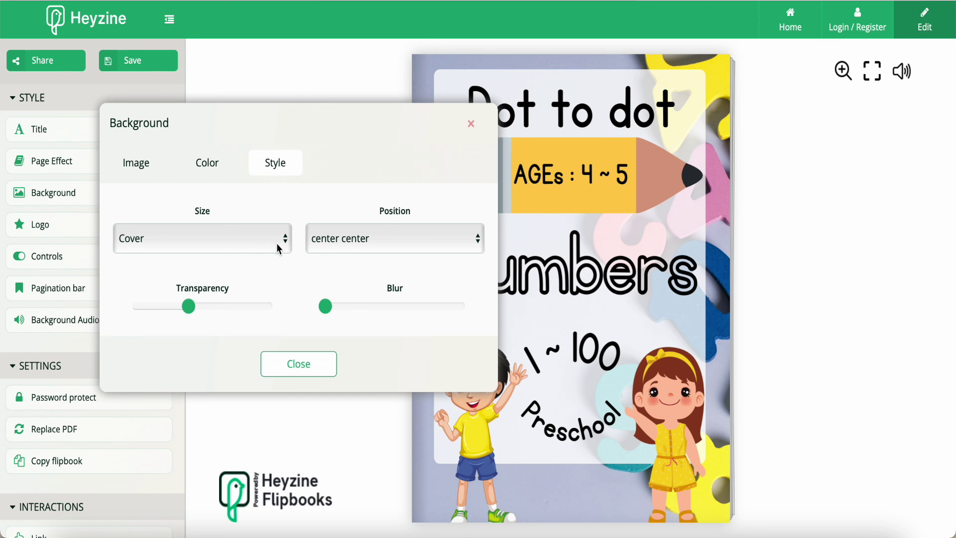
pyautogui.click(297, 363)
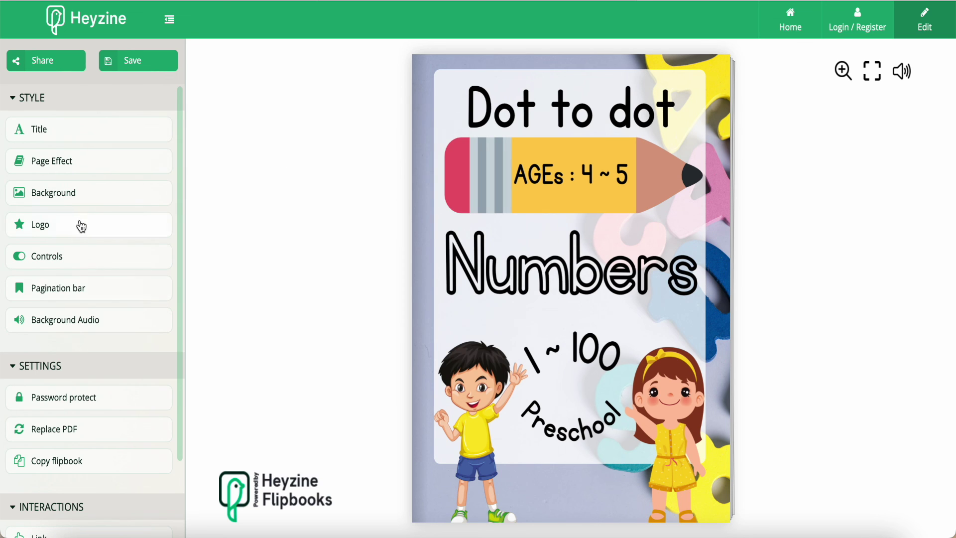